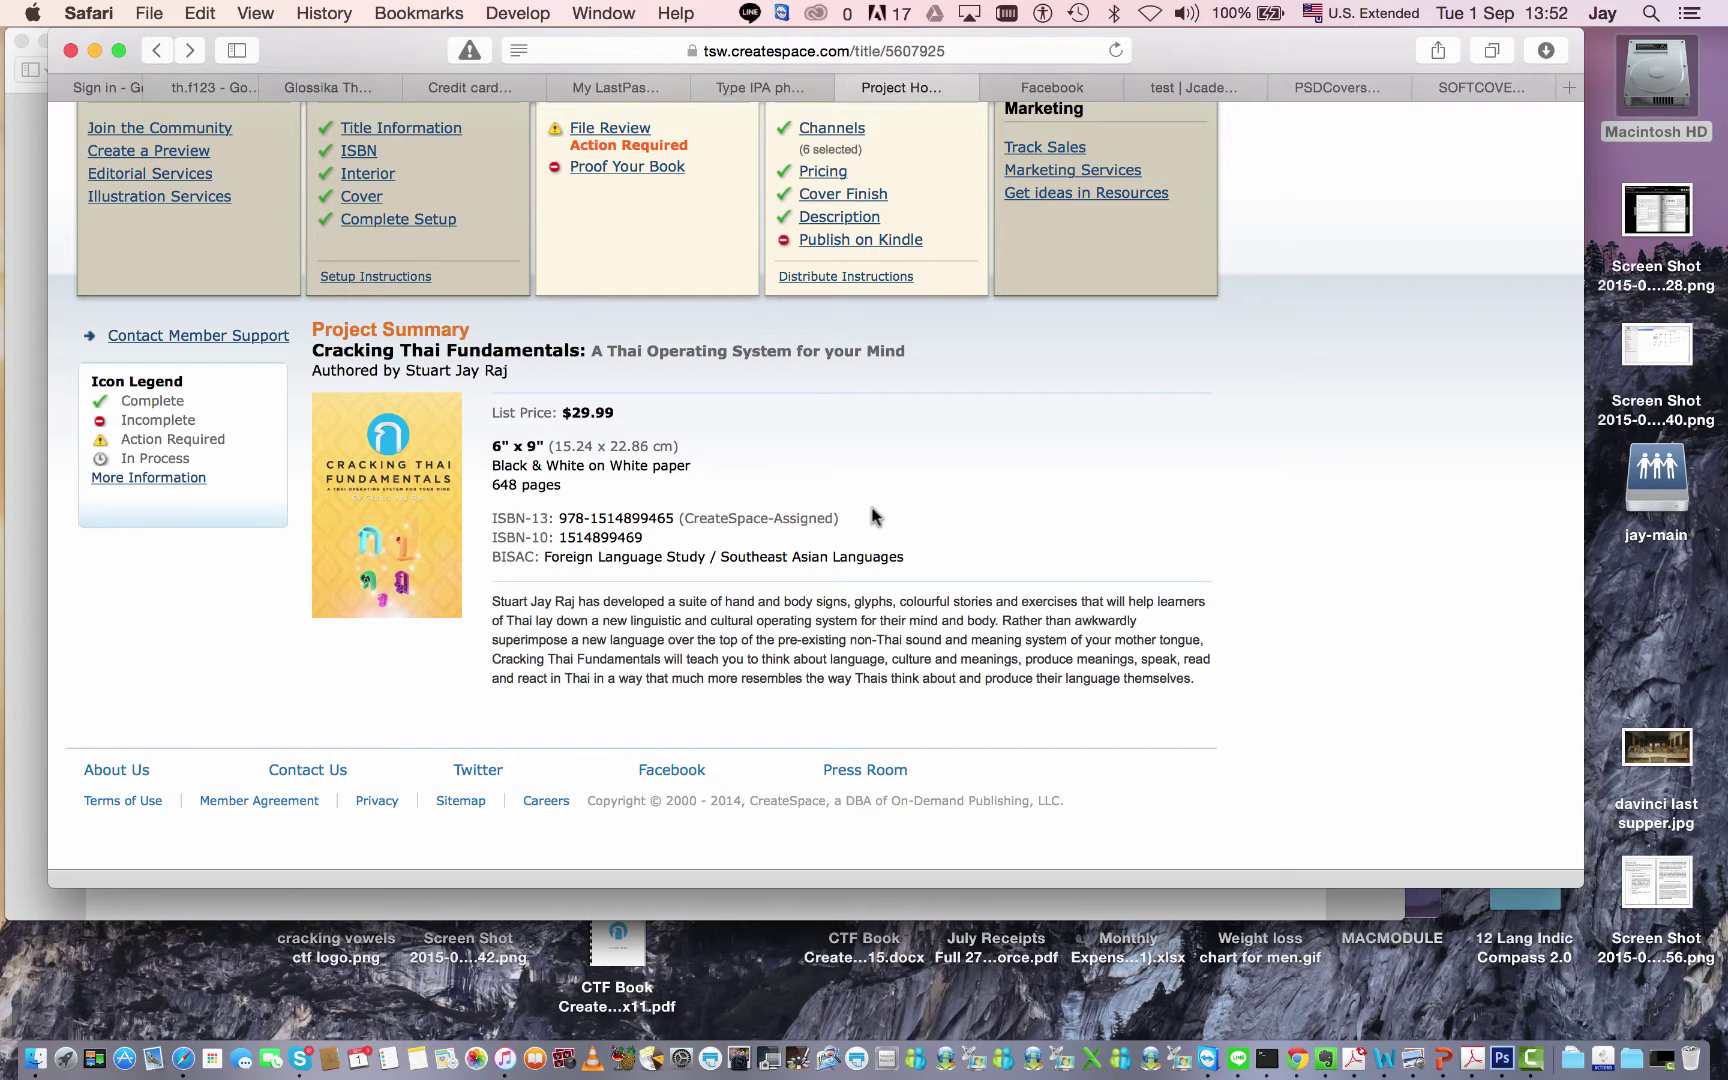
Step: Switch to the Photoshop desktop showing CTF Book Cover 650 pages Createspace.psd
key("ctrl+Right")
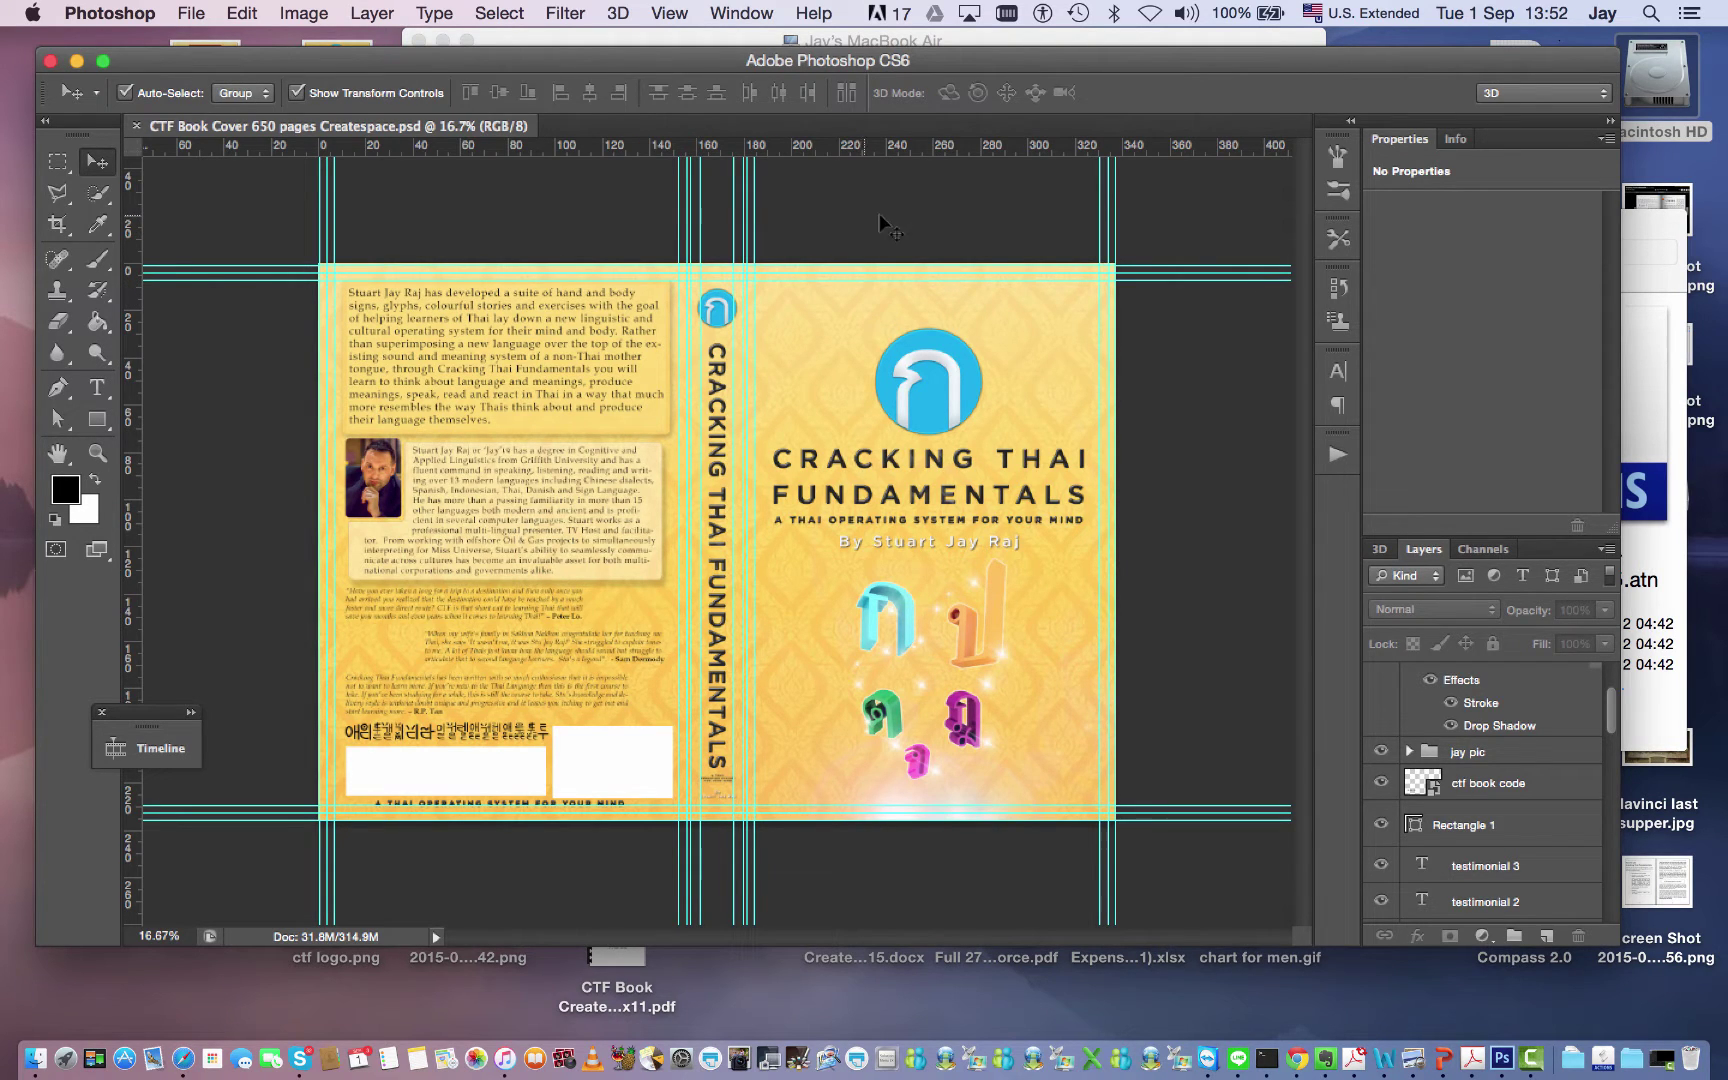
Step: Open ctf 3d book with cover.psd from the Createspace folder in Finder
left_click(1662, 287)
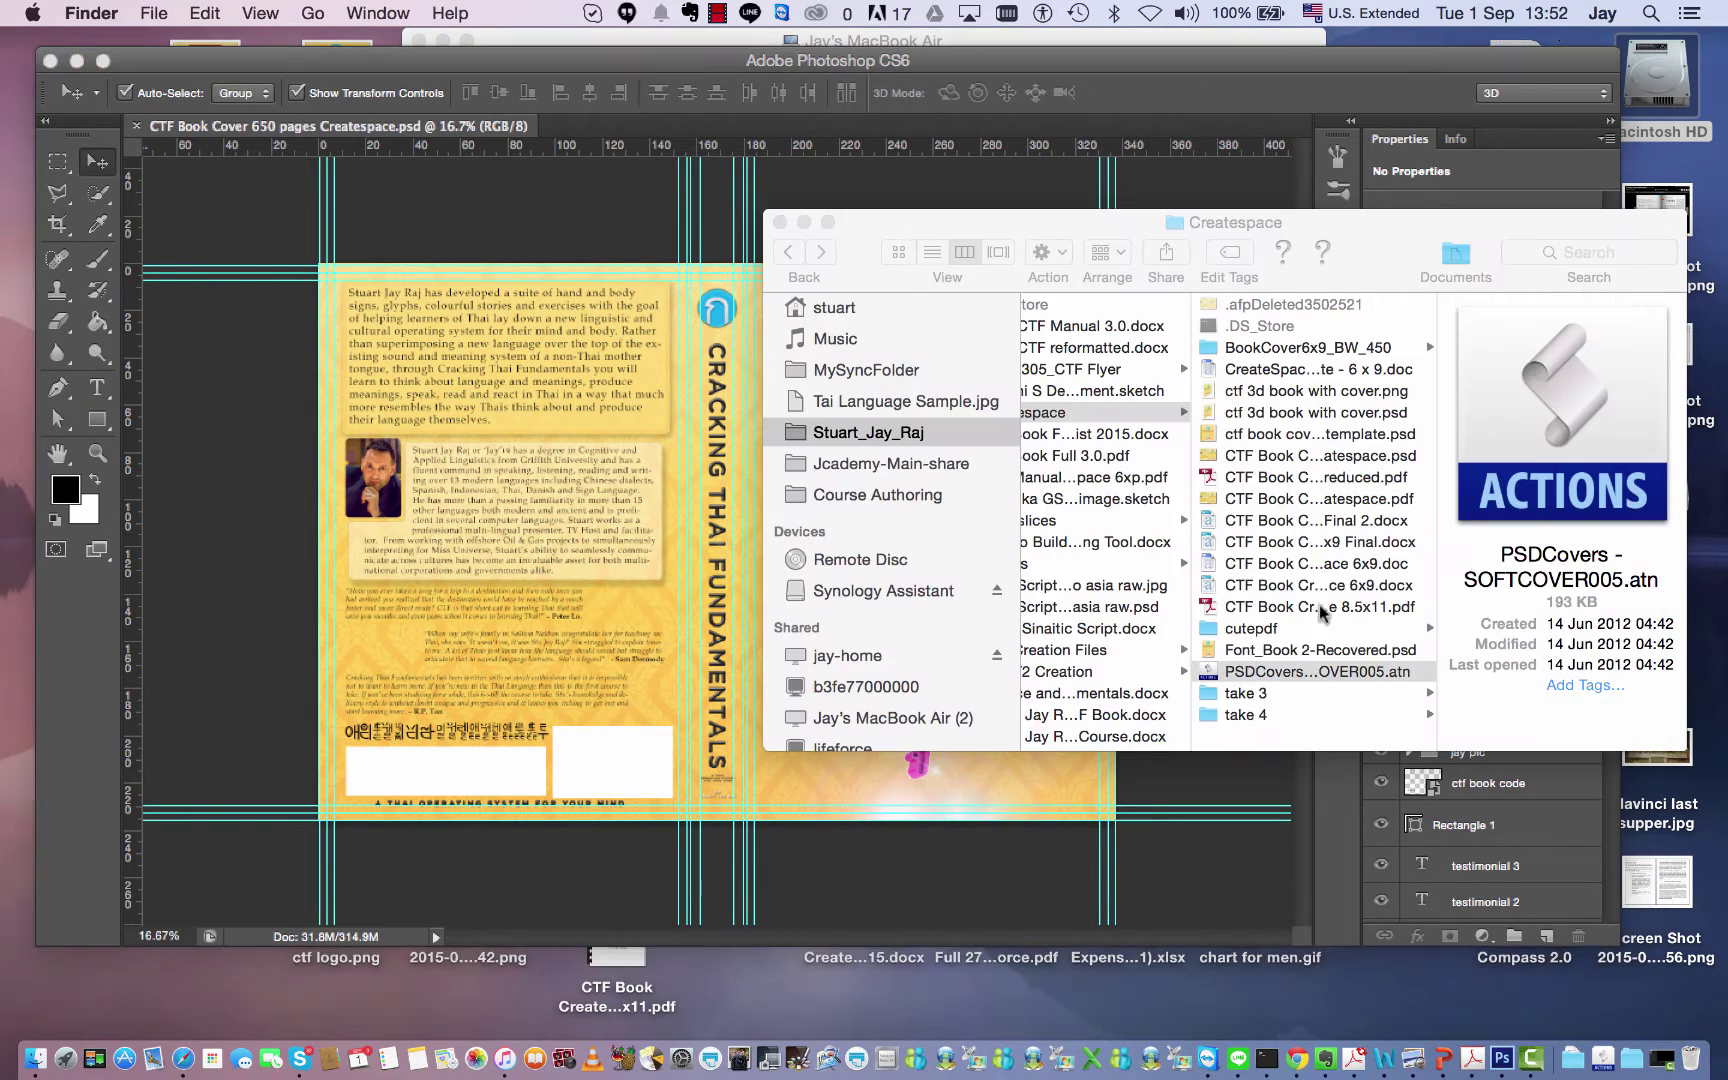
left_click(1249, 394)
left_click(1215, 416)
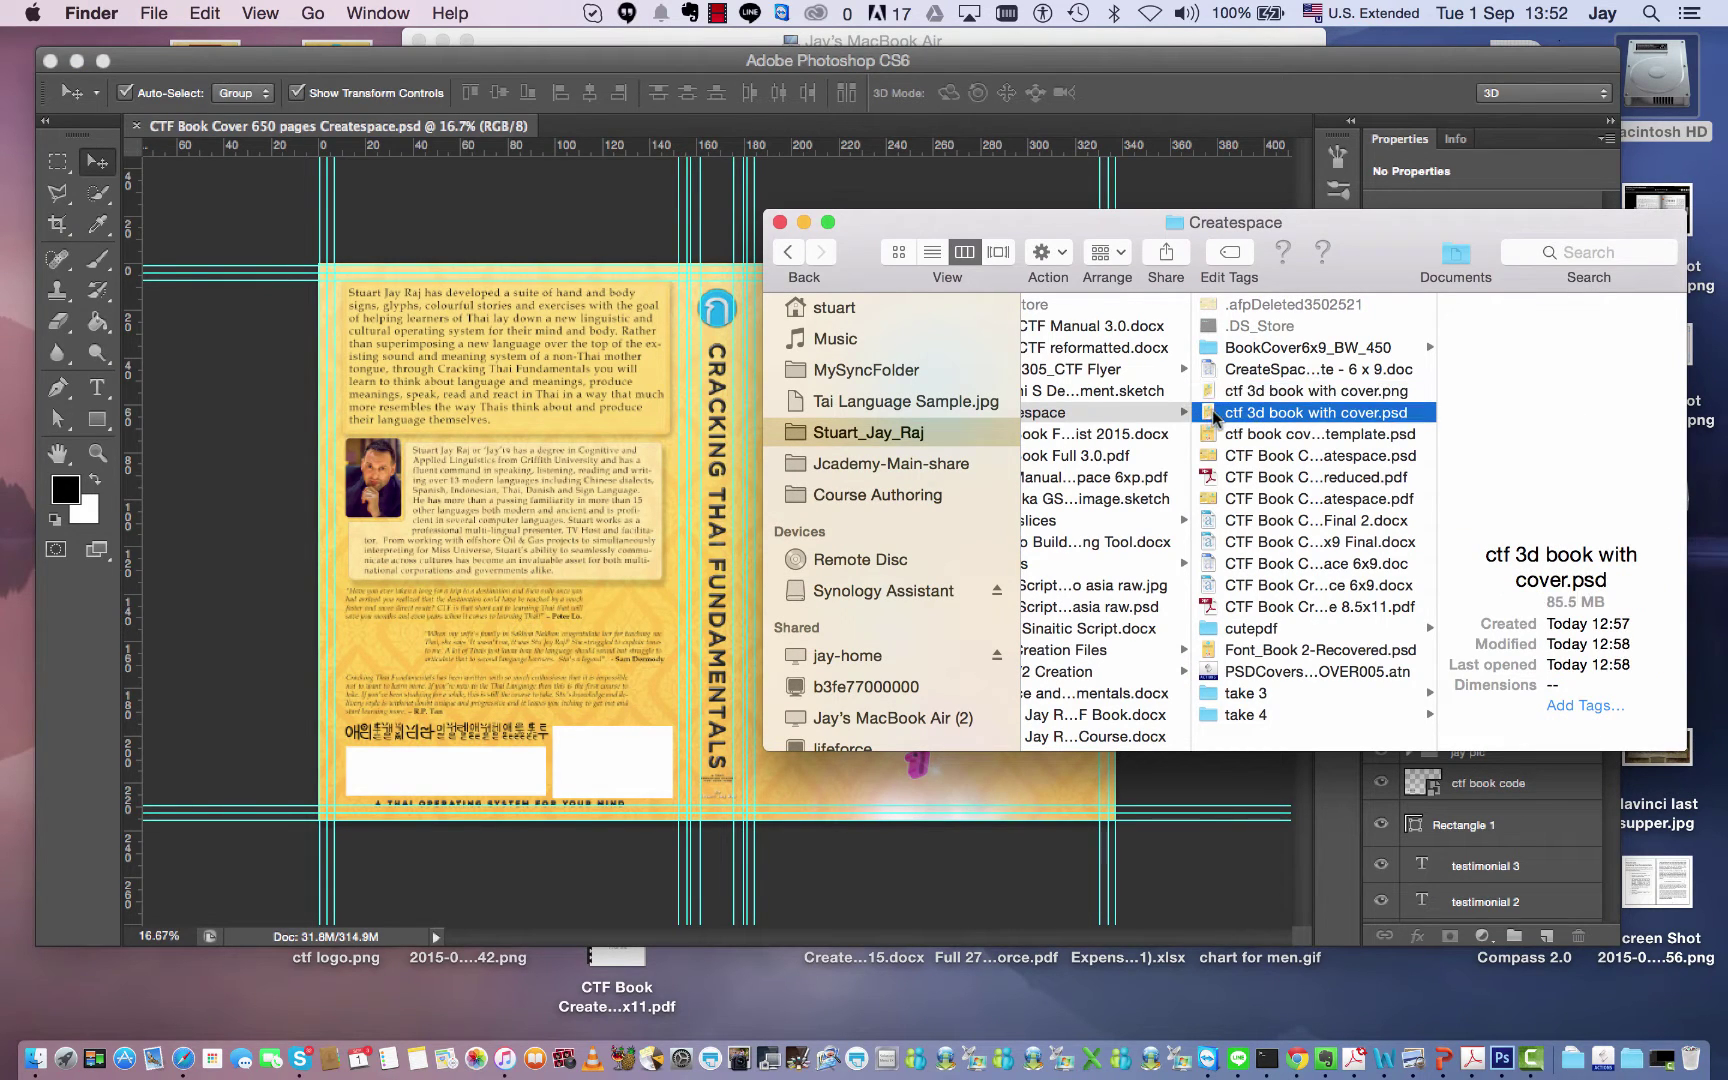
double_click(1215, 416)
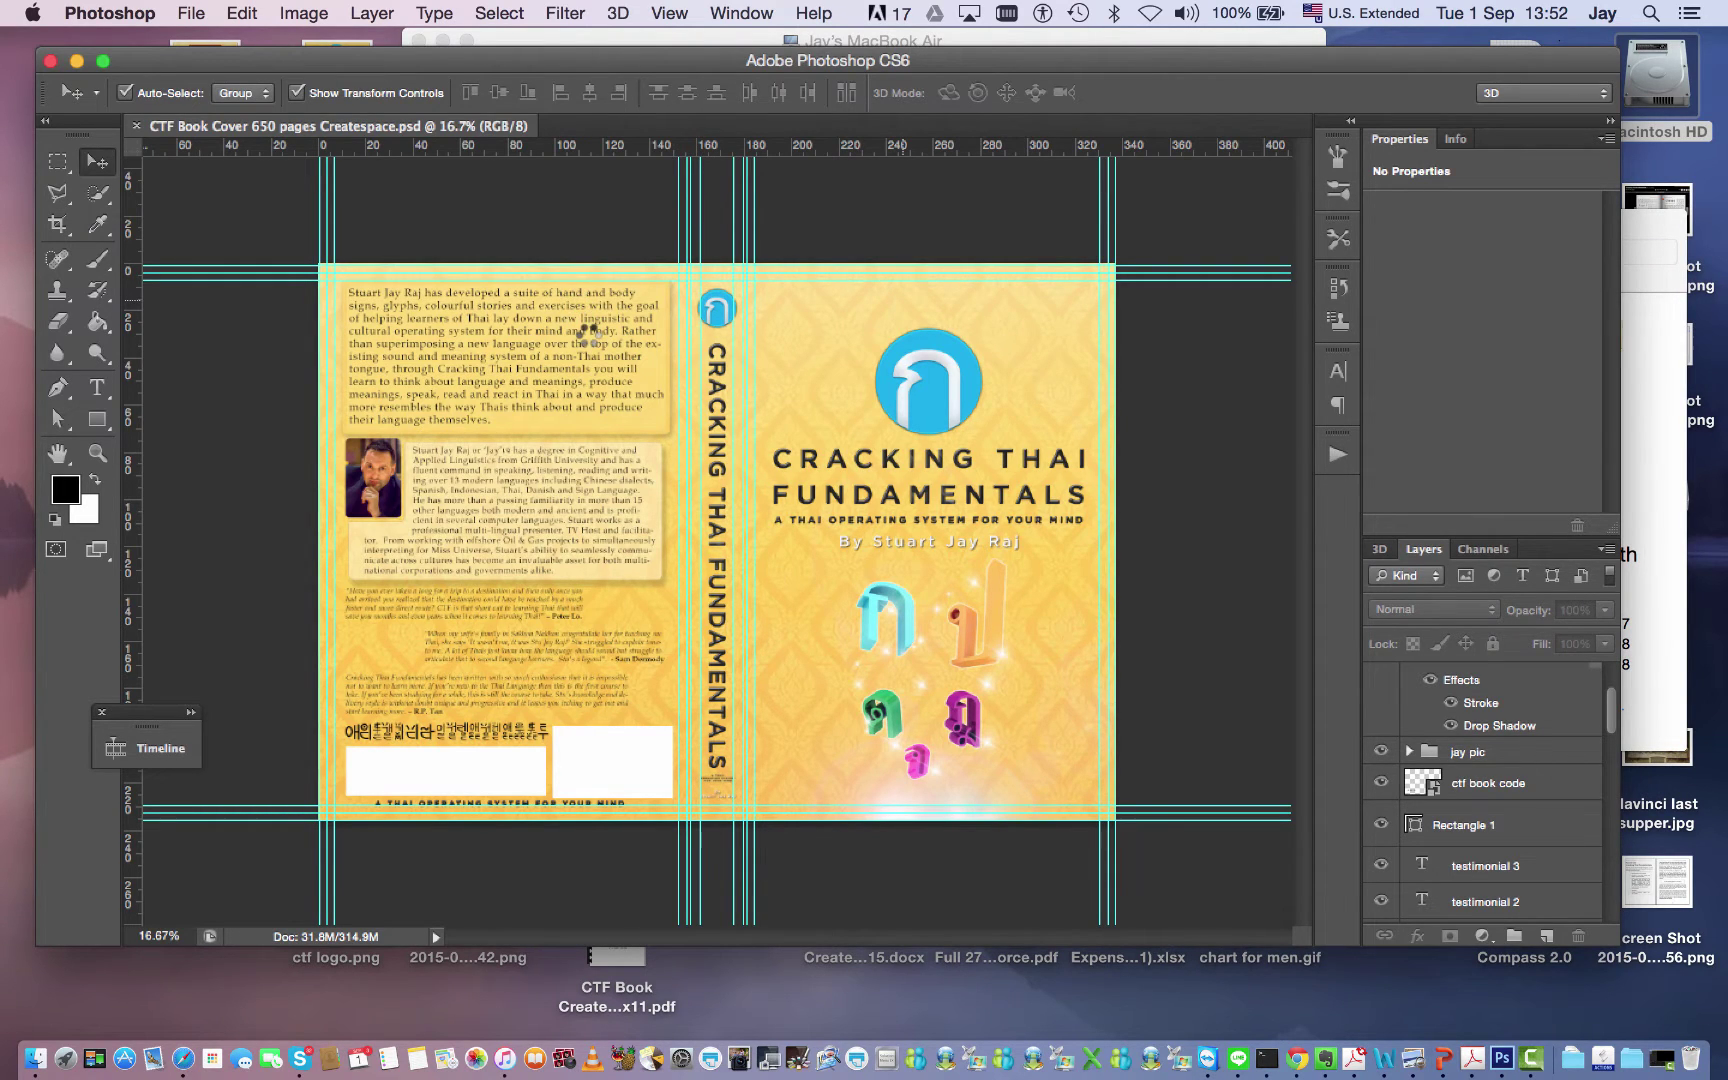
Step: Hide the guides on the CTF Book Cover spread, then view the 3D mockup with its layer group deselected
left_click(437, 127)
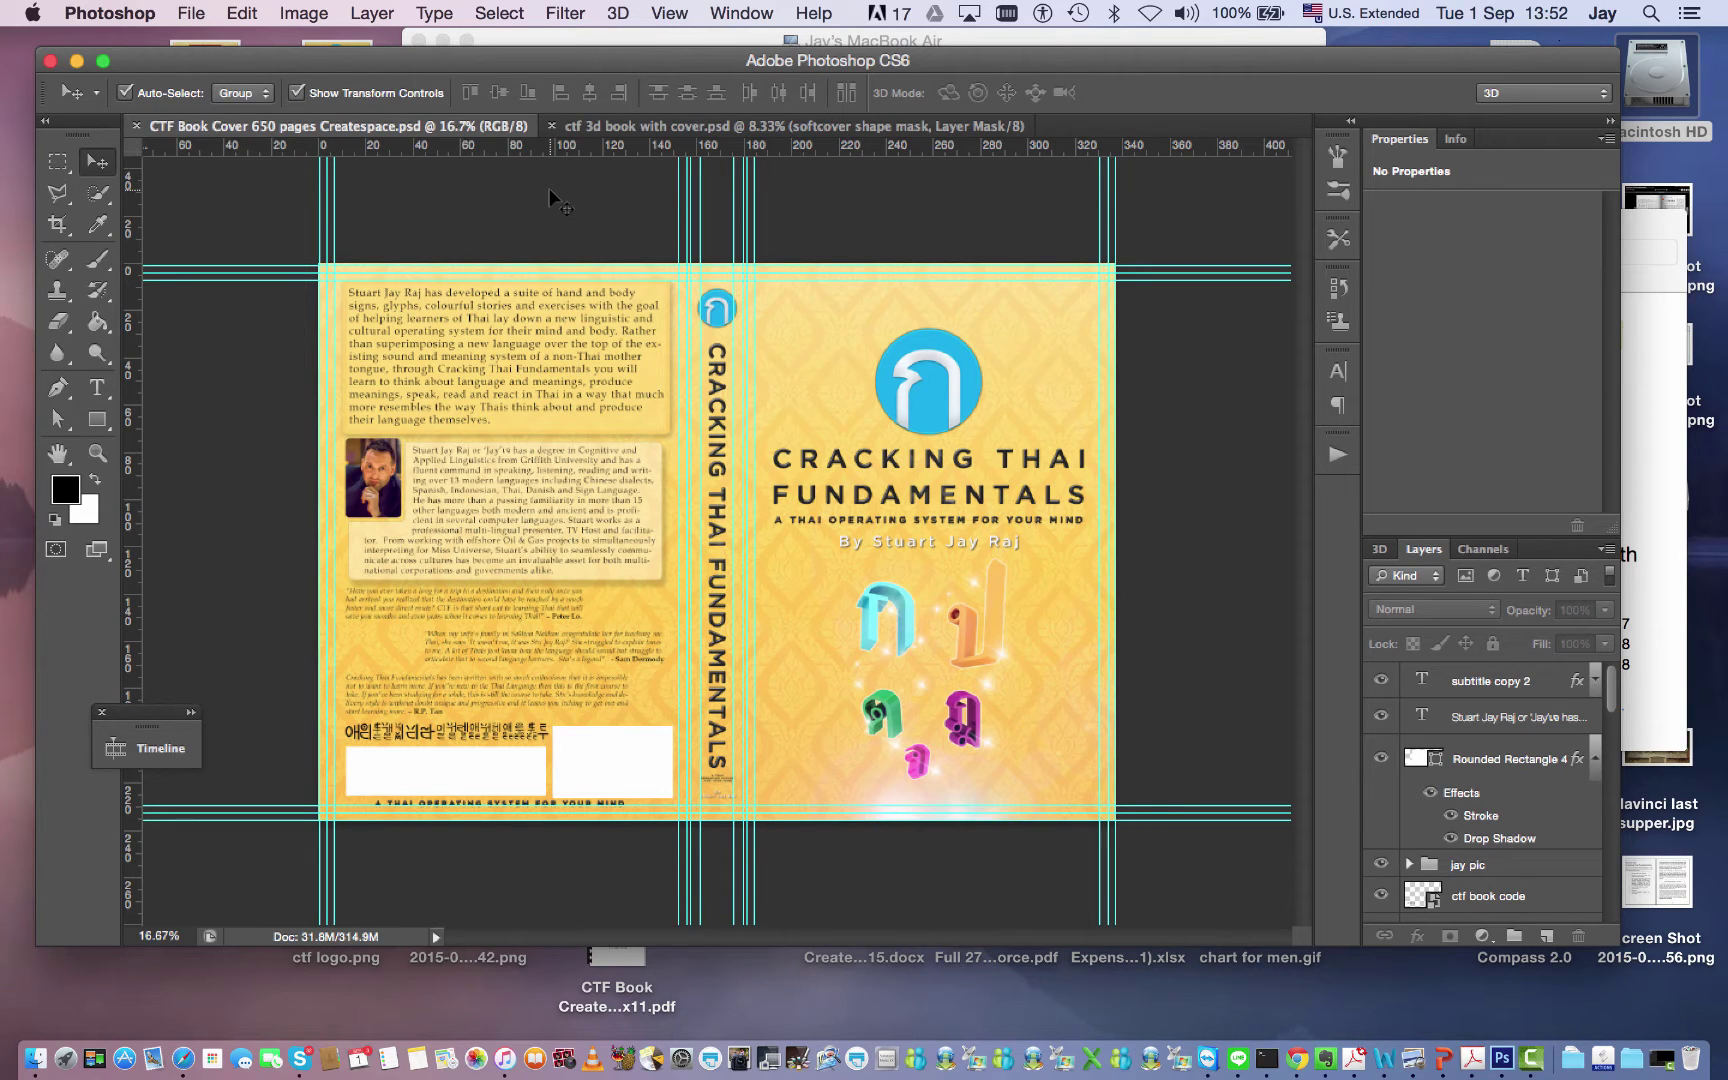
key("super+semicolon")
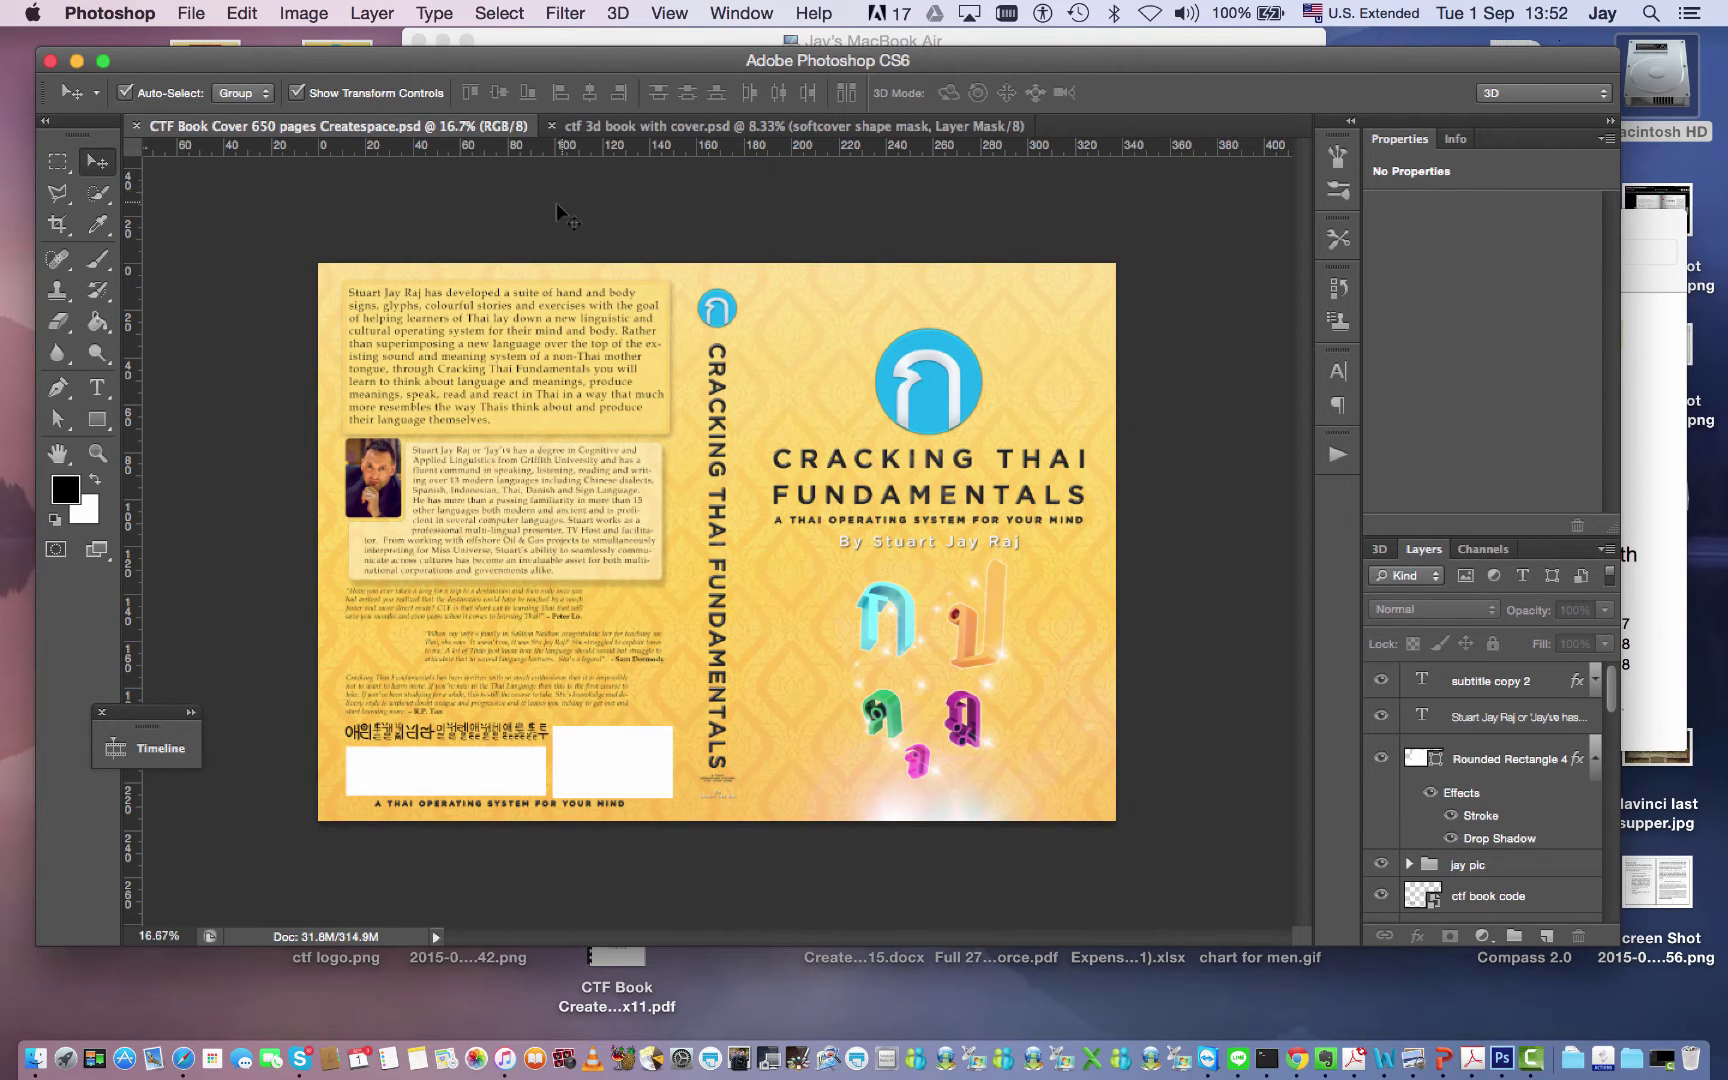
left_click(603, 128)
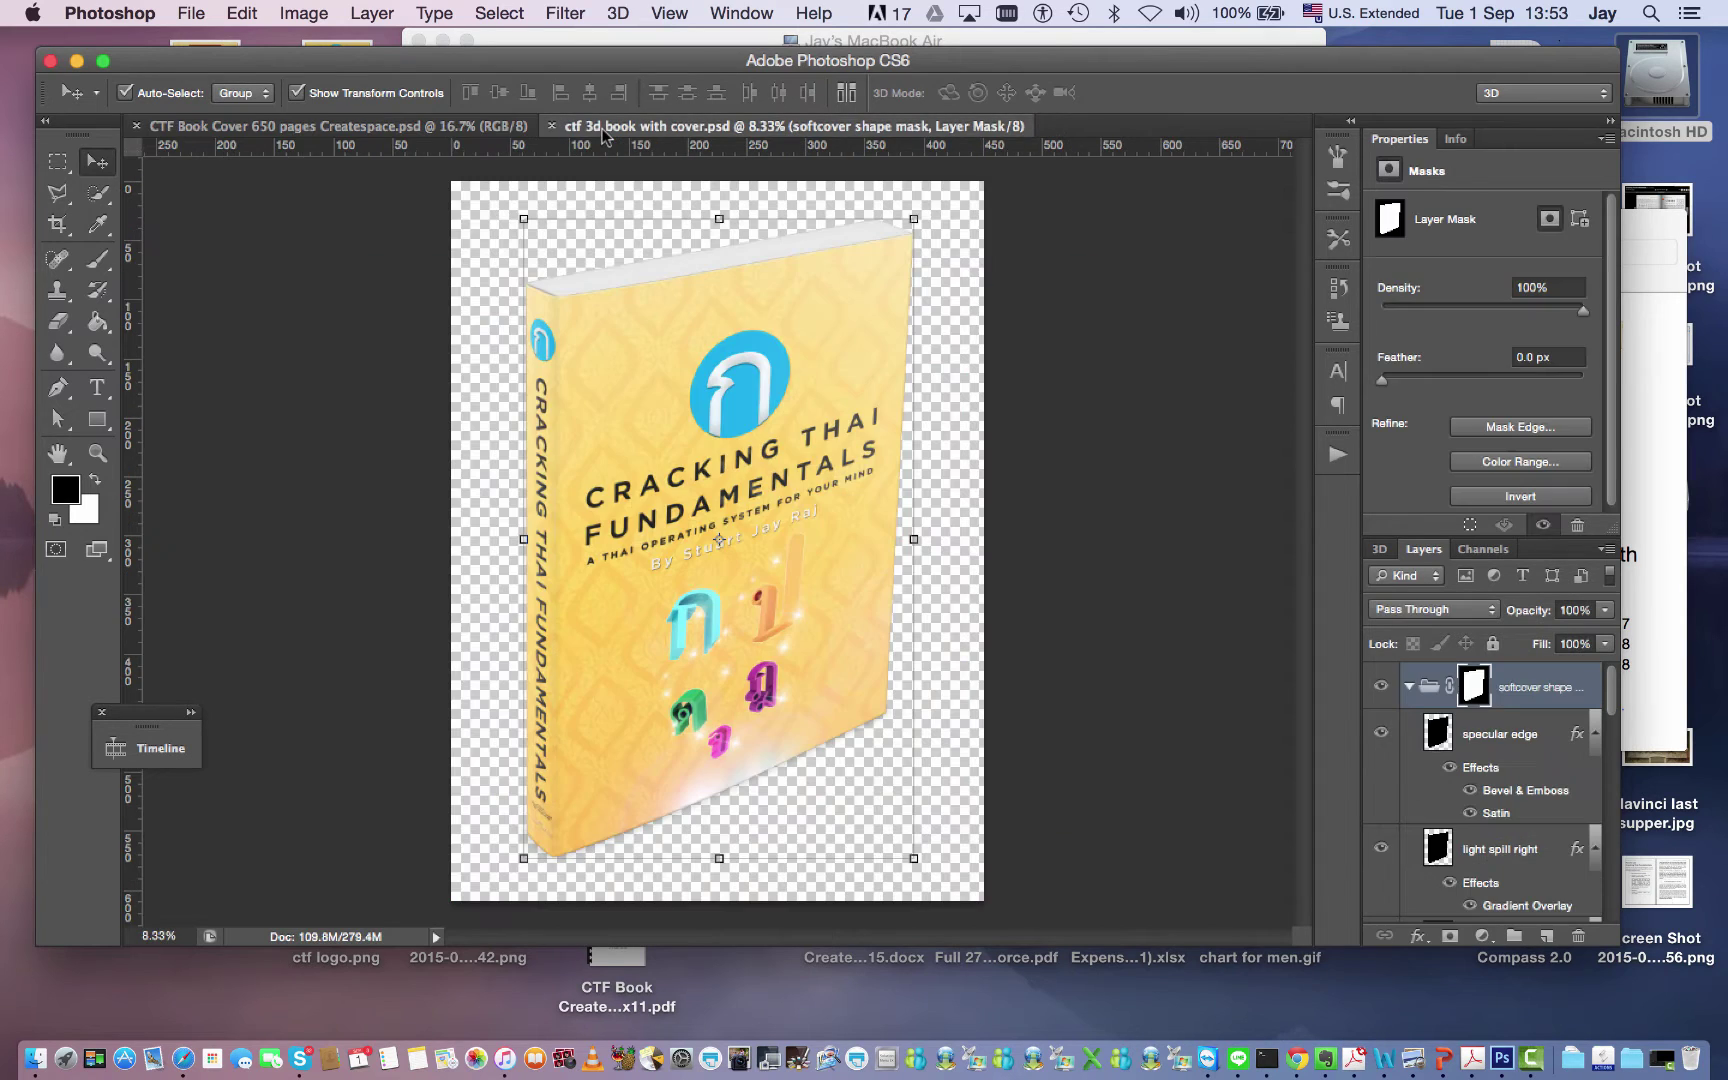
left_click(386, 247)
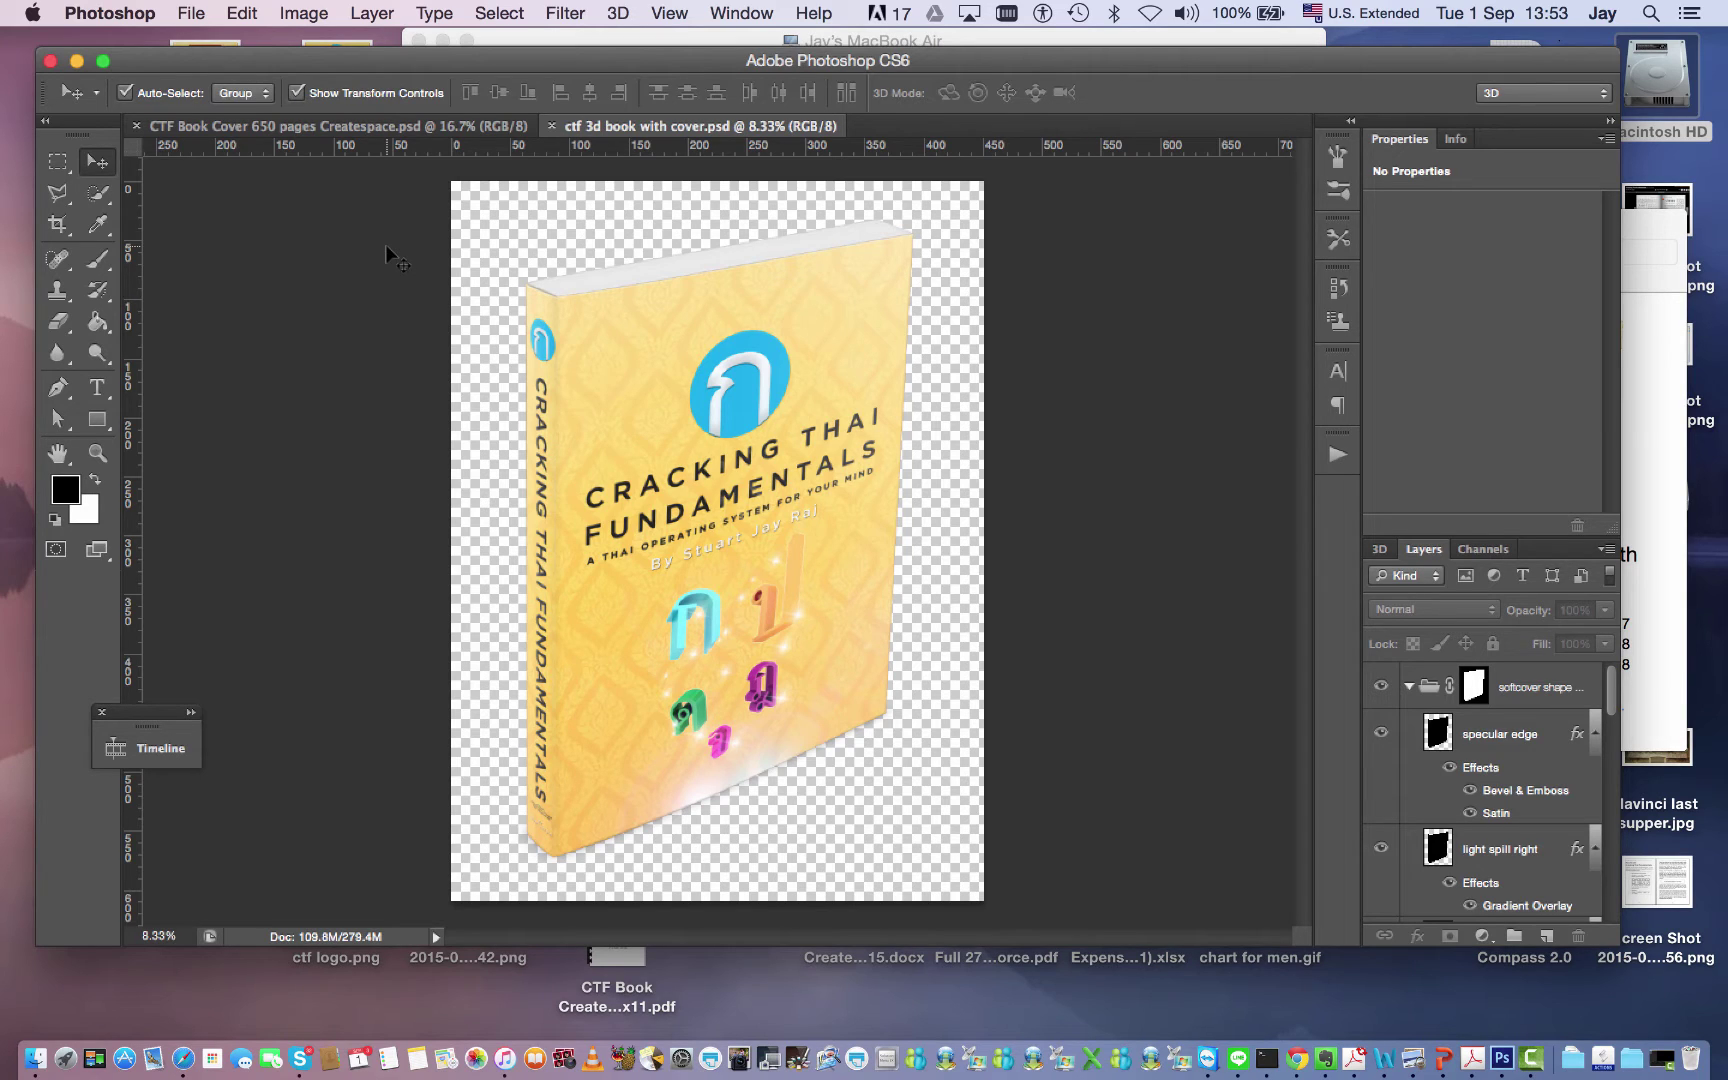
Step: Compare the flat cover spread with the 3D mockup, then return to the Safari CreateSpace page
left_click(474, 130)
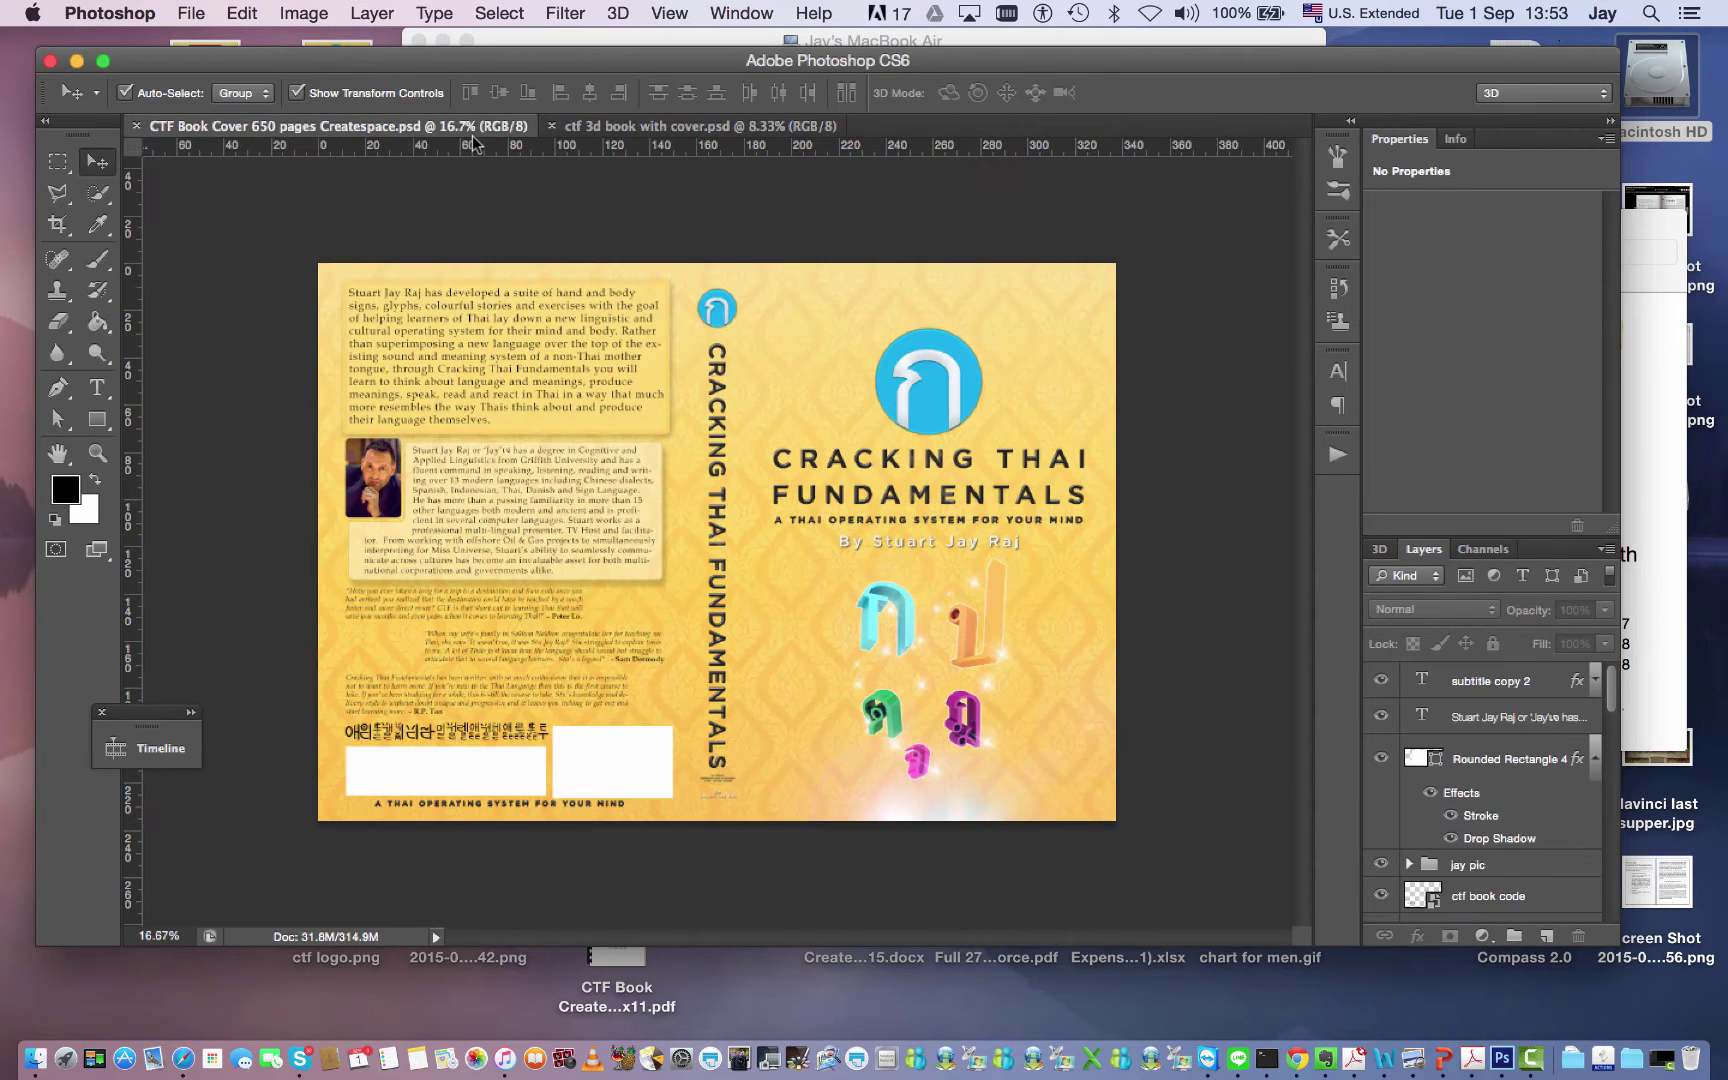
left_click(650, 130)
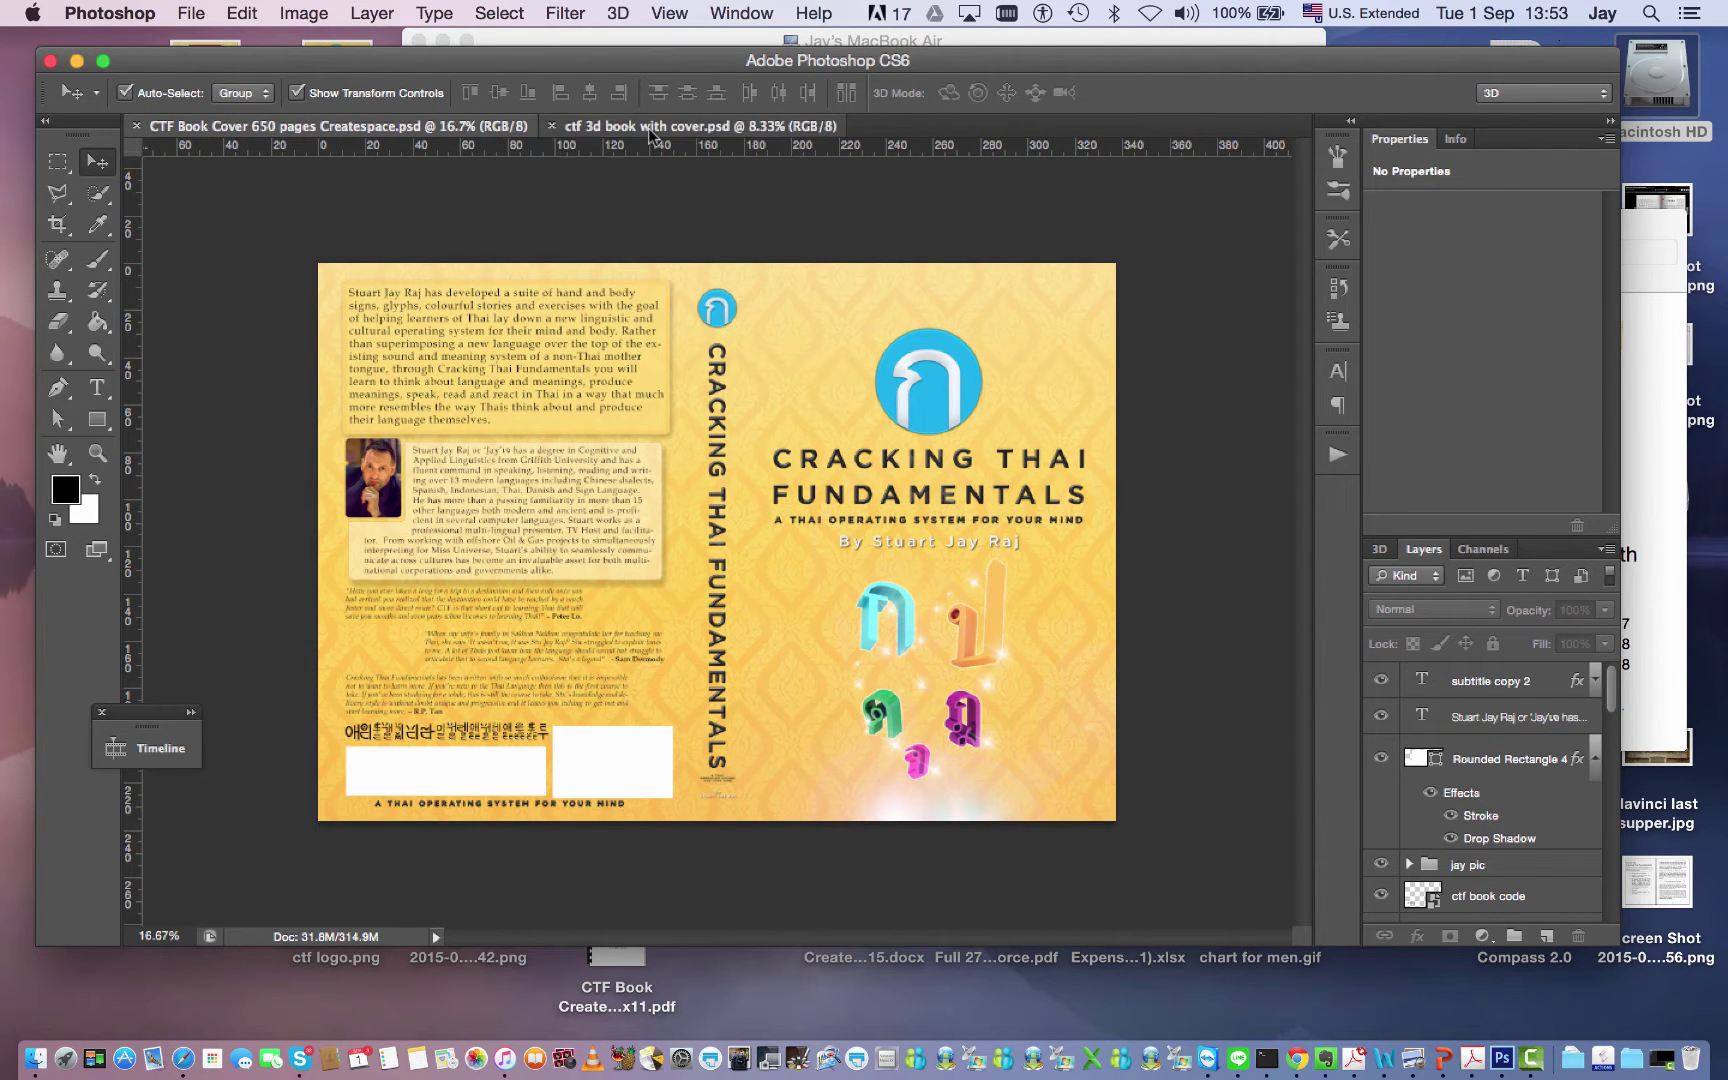
left_click(492, 130)
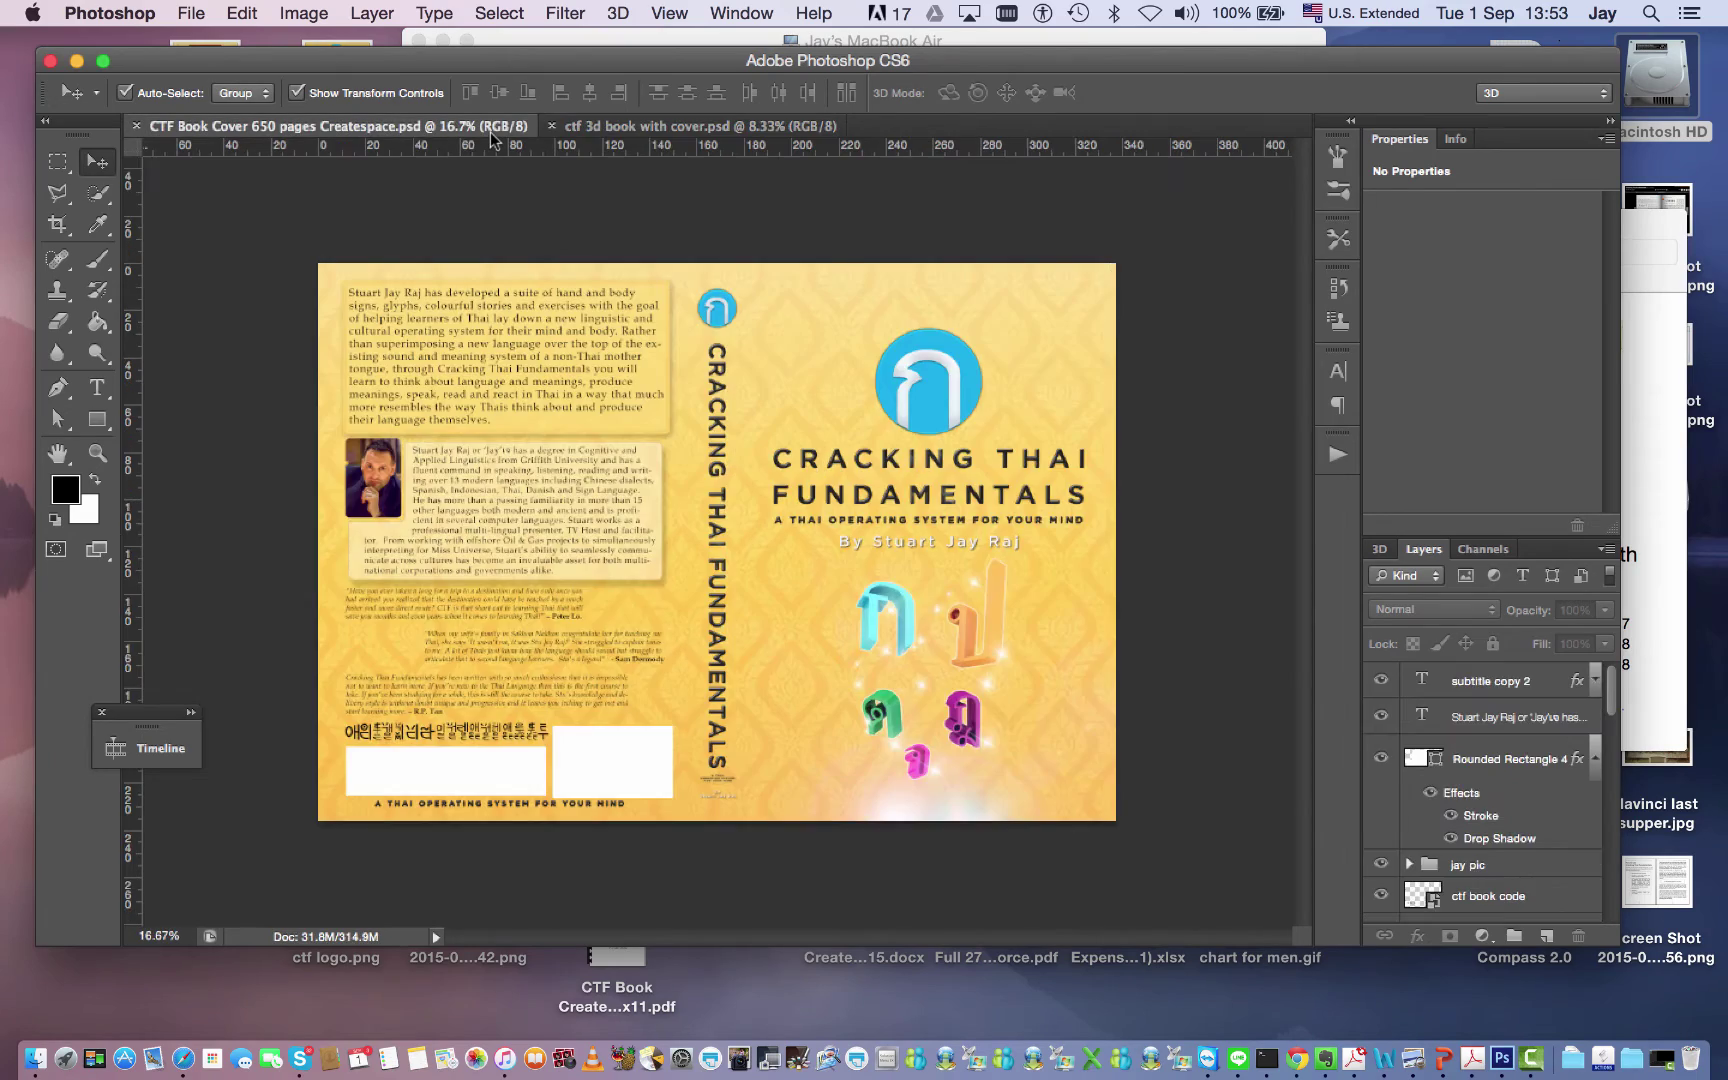
key("ctrl+Left")
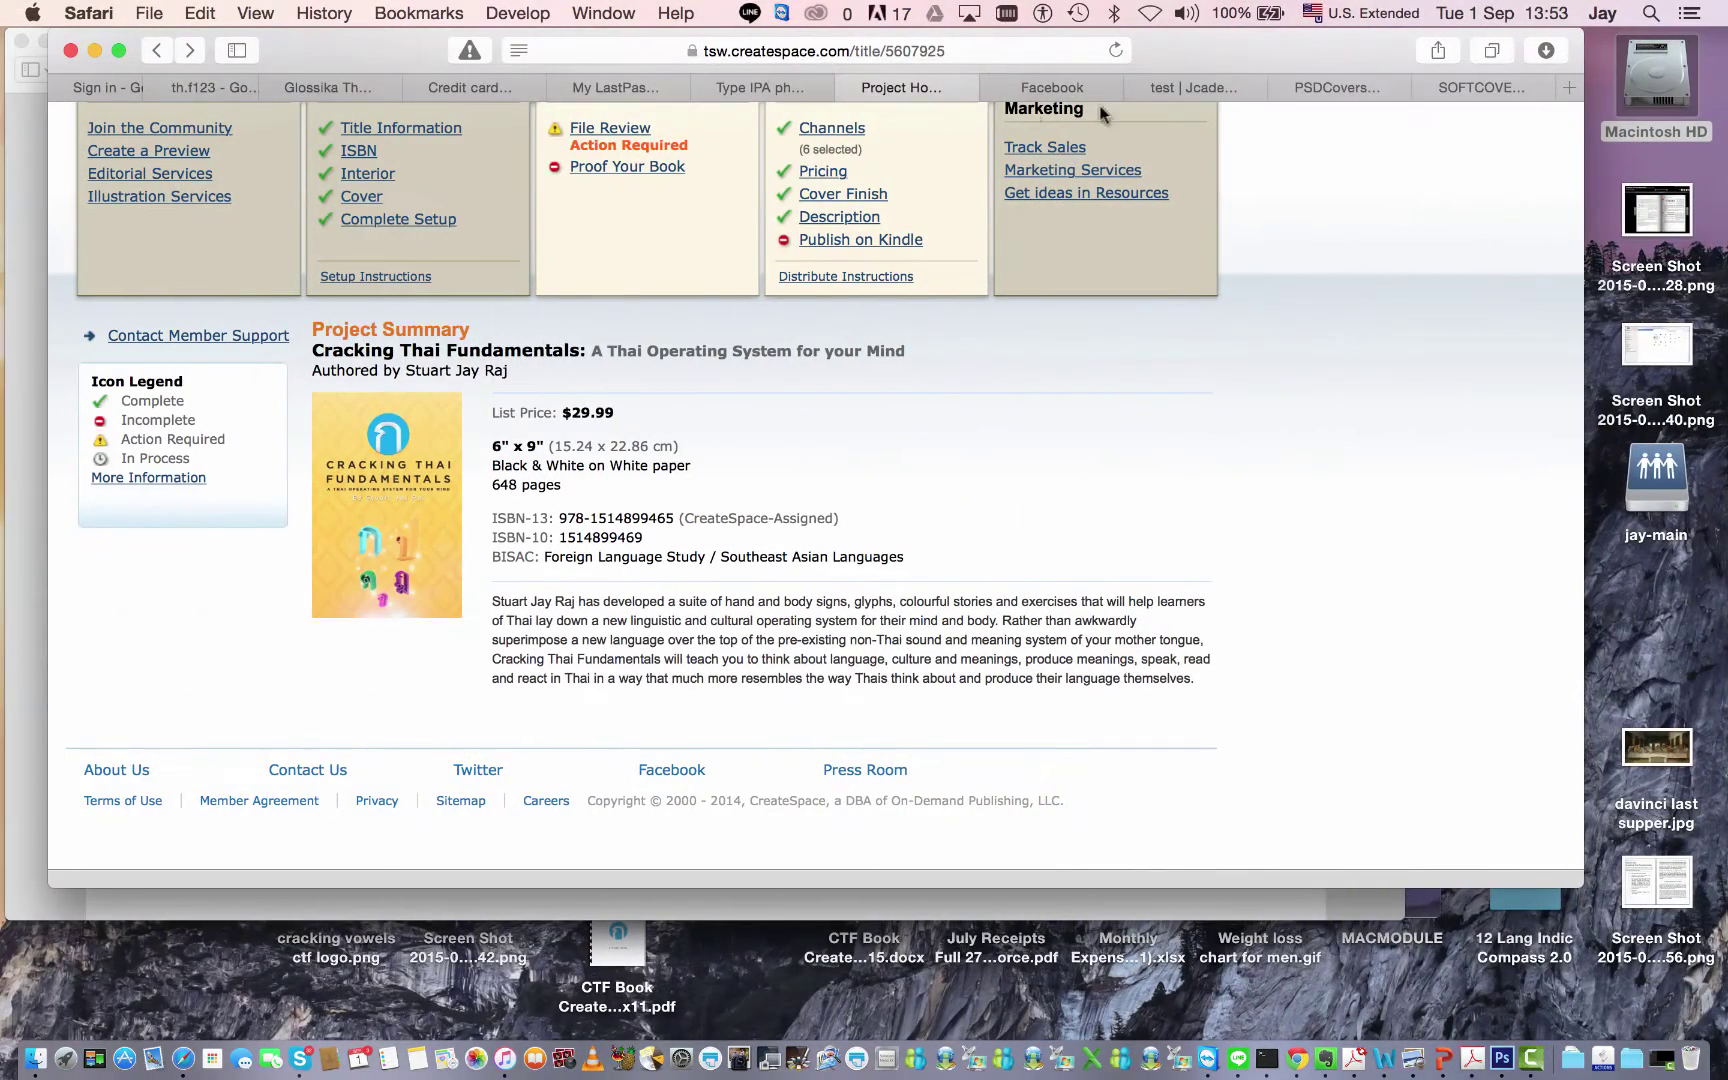
Step: Open the PSDCovers website, dismiss the notification and browse its listings
left_click(1330, 89)
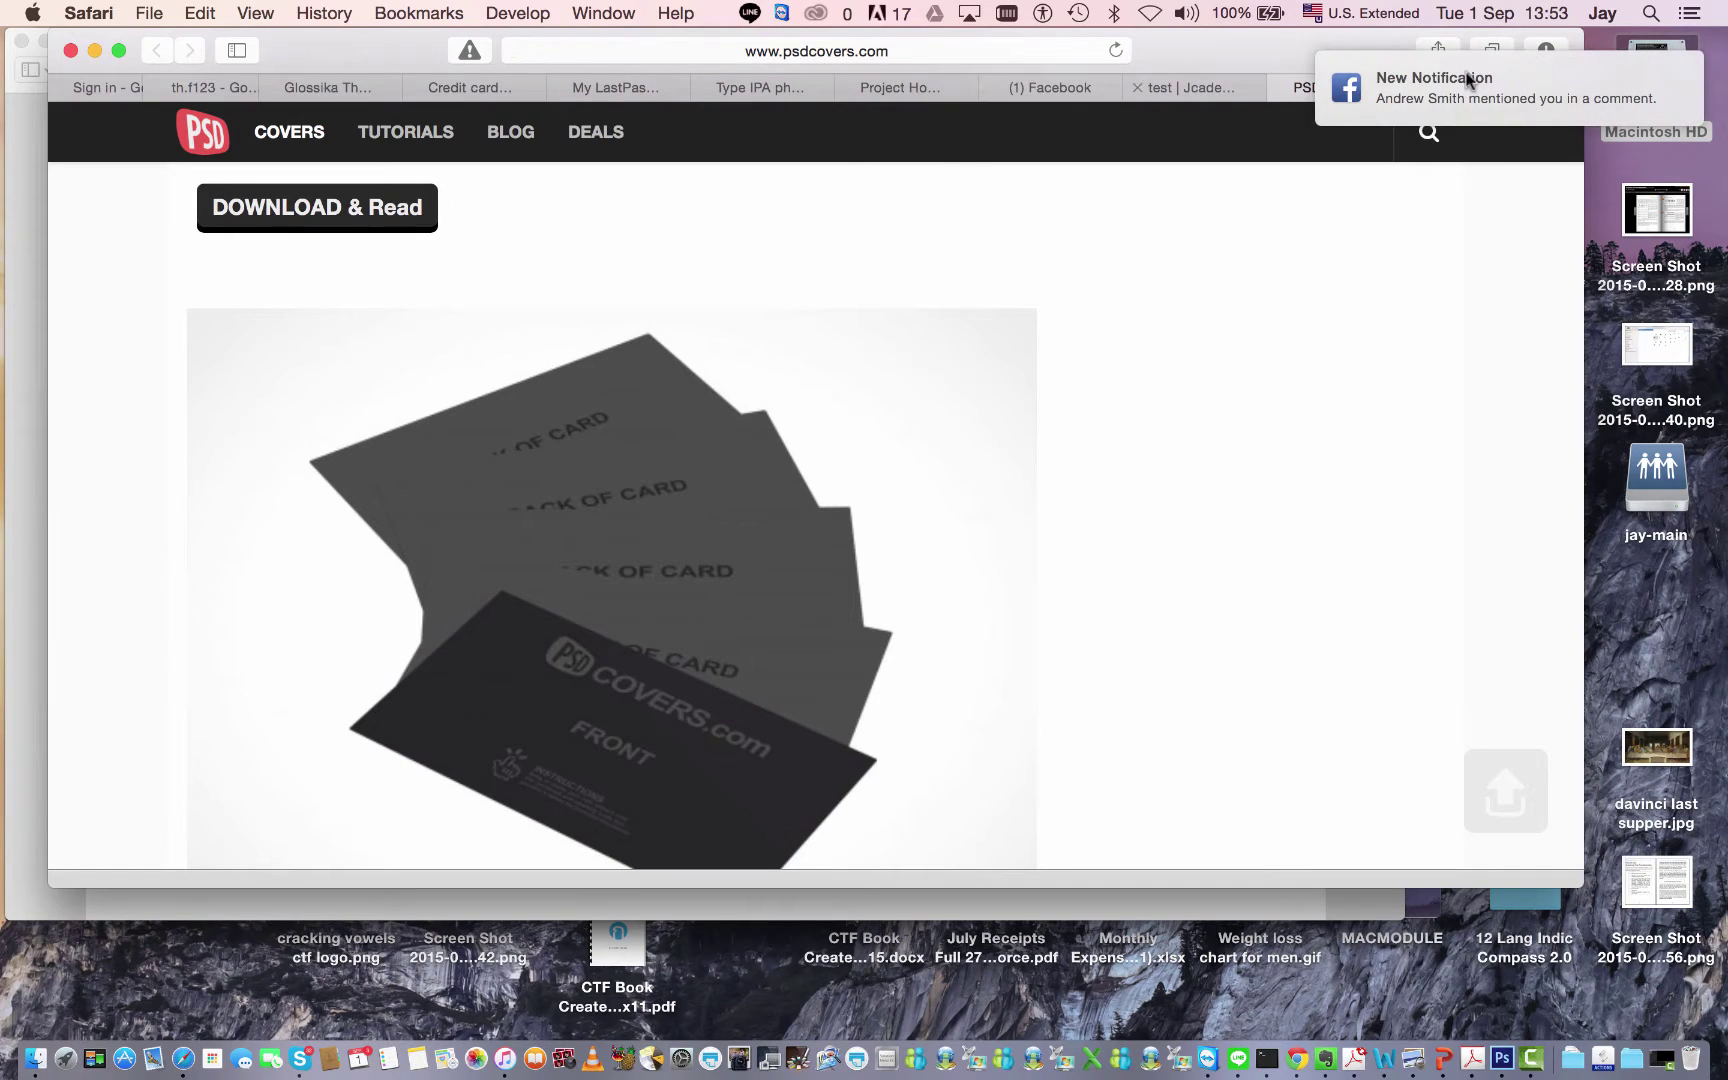
left_click(1655, 97)
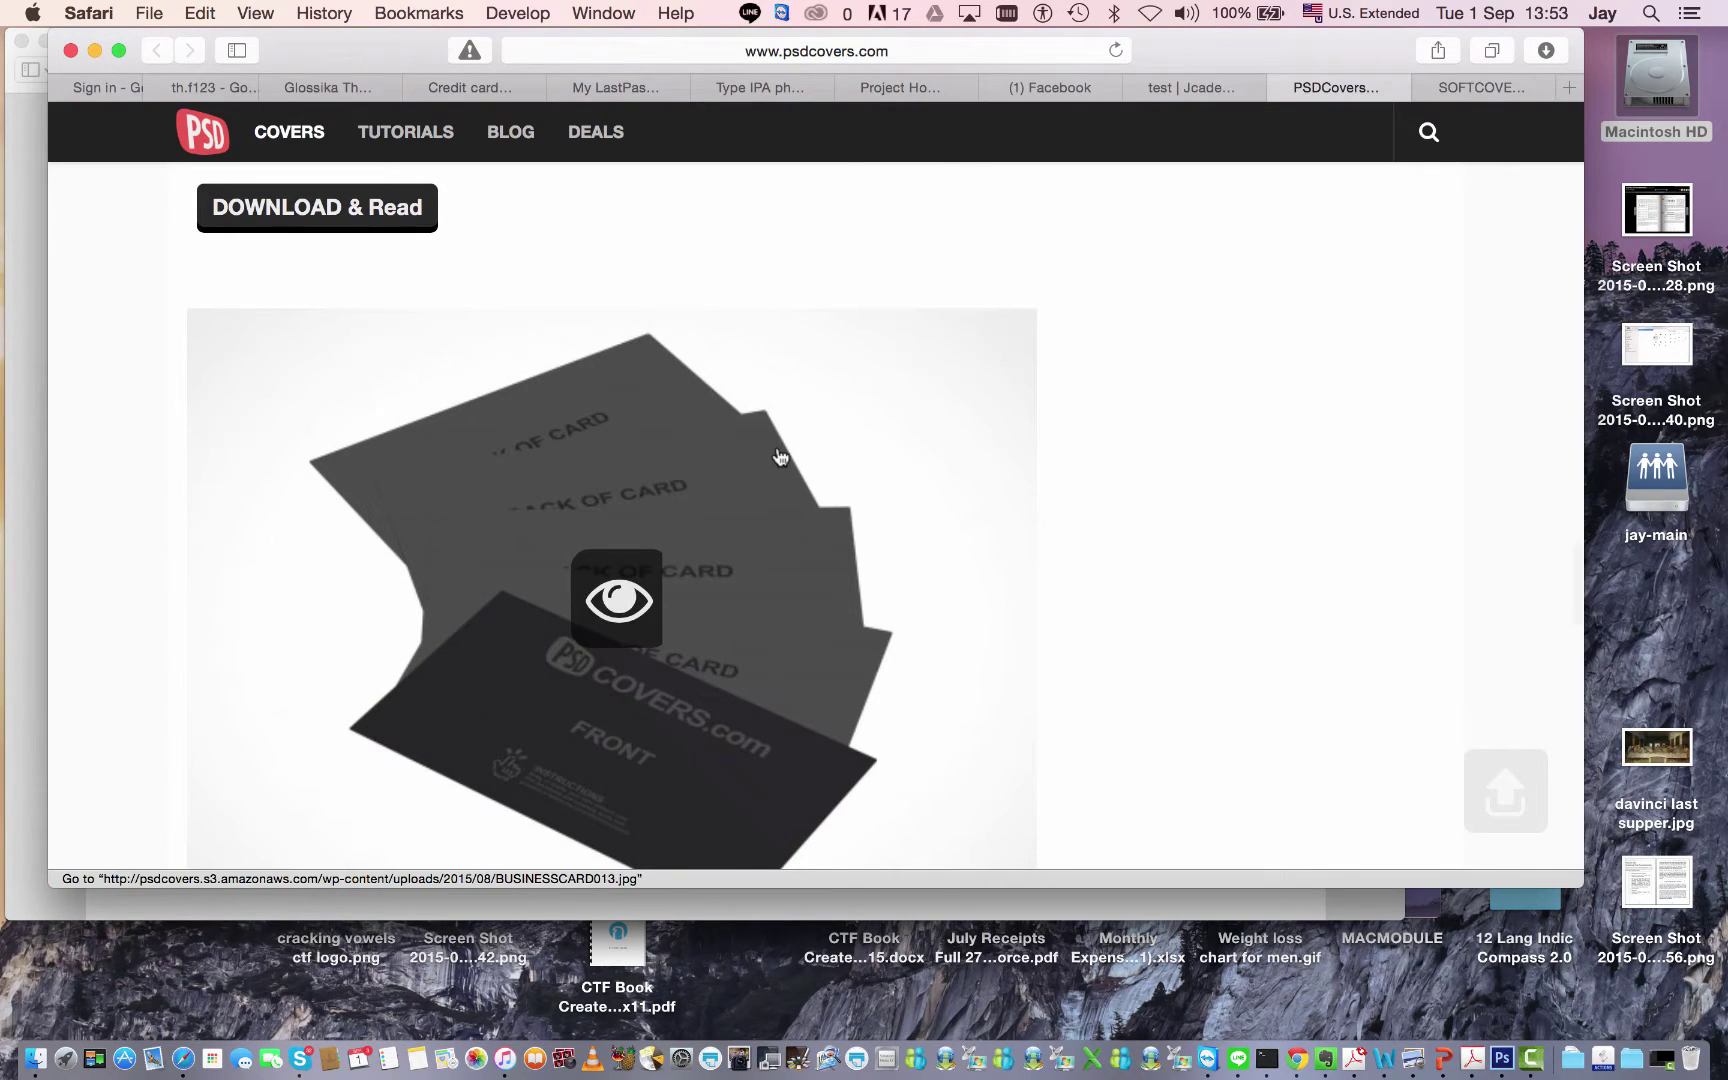
scroll(781, 457, "down", 2)
scroll(781, 457, "down", 10)
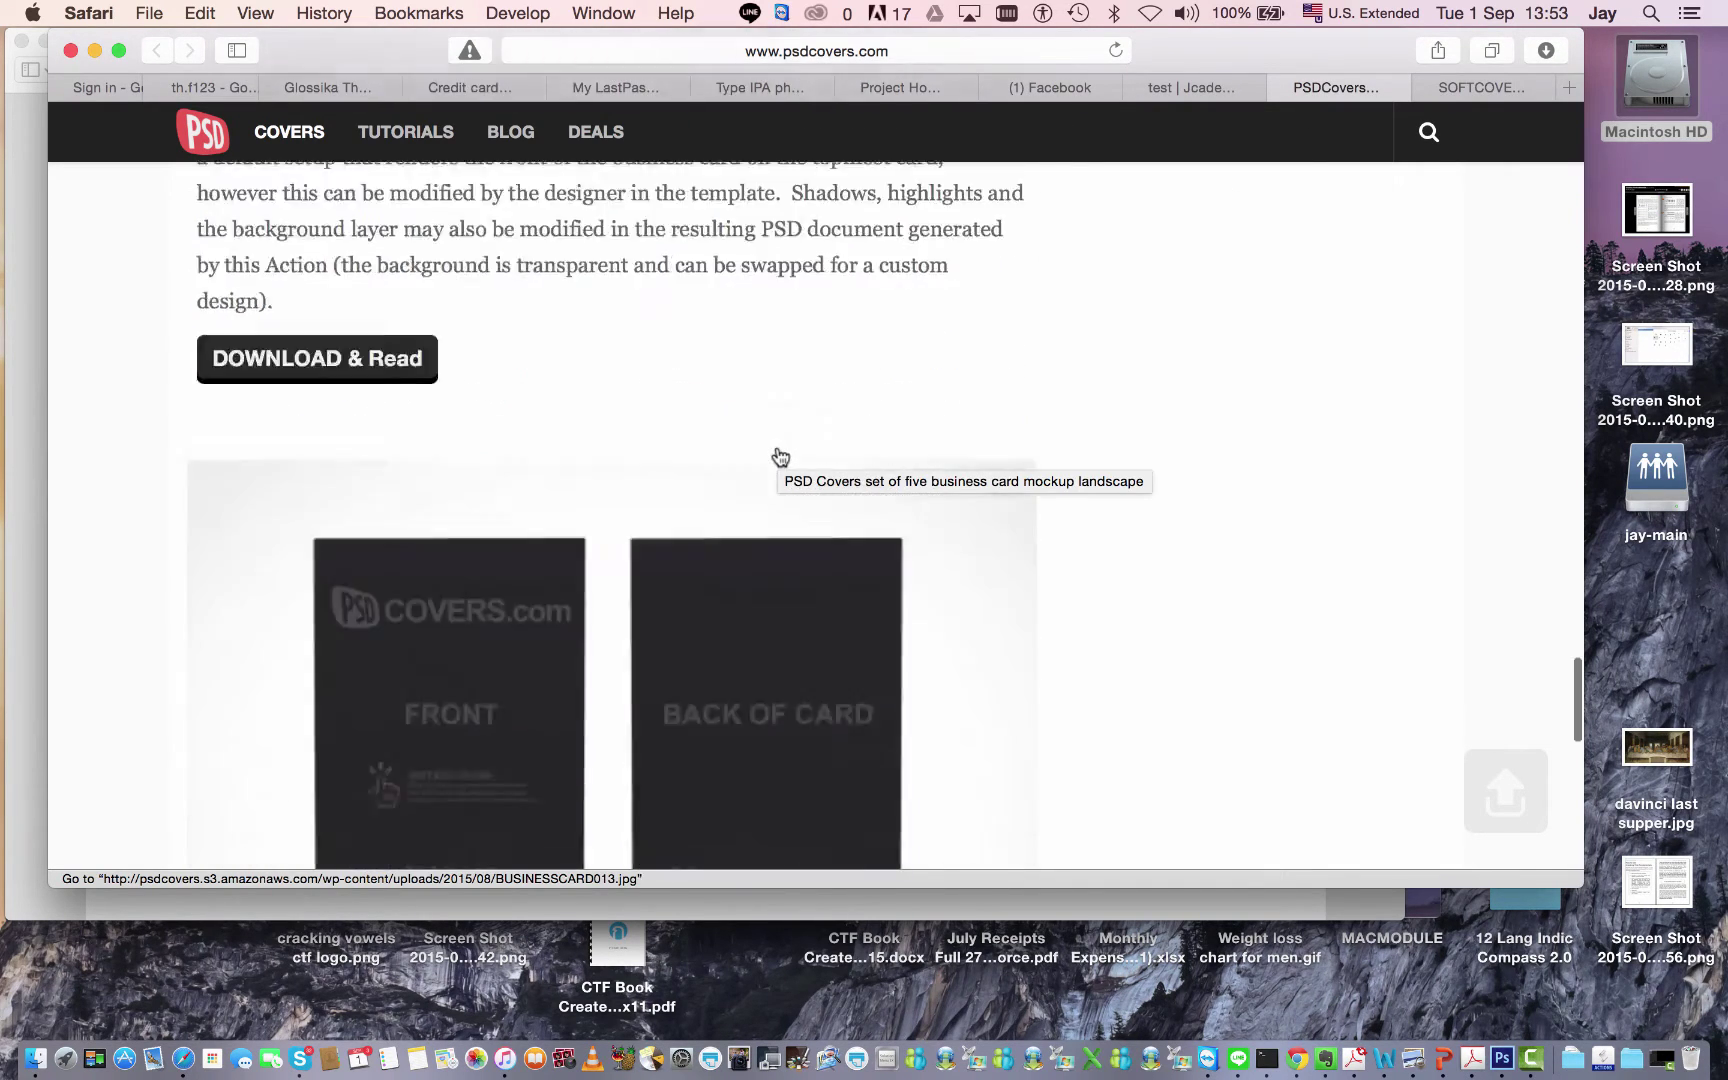
scroll(781, 457, "down", 15)
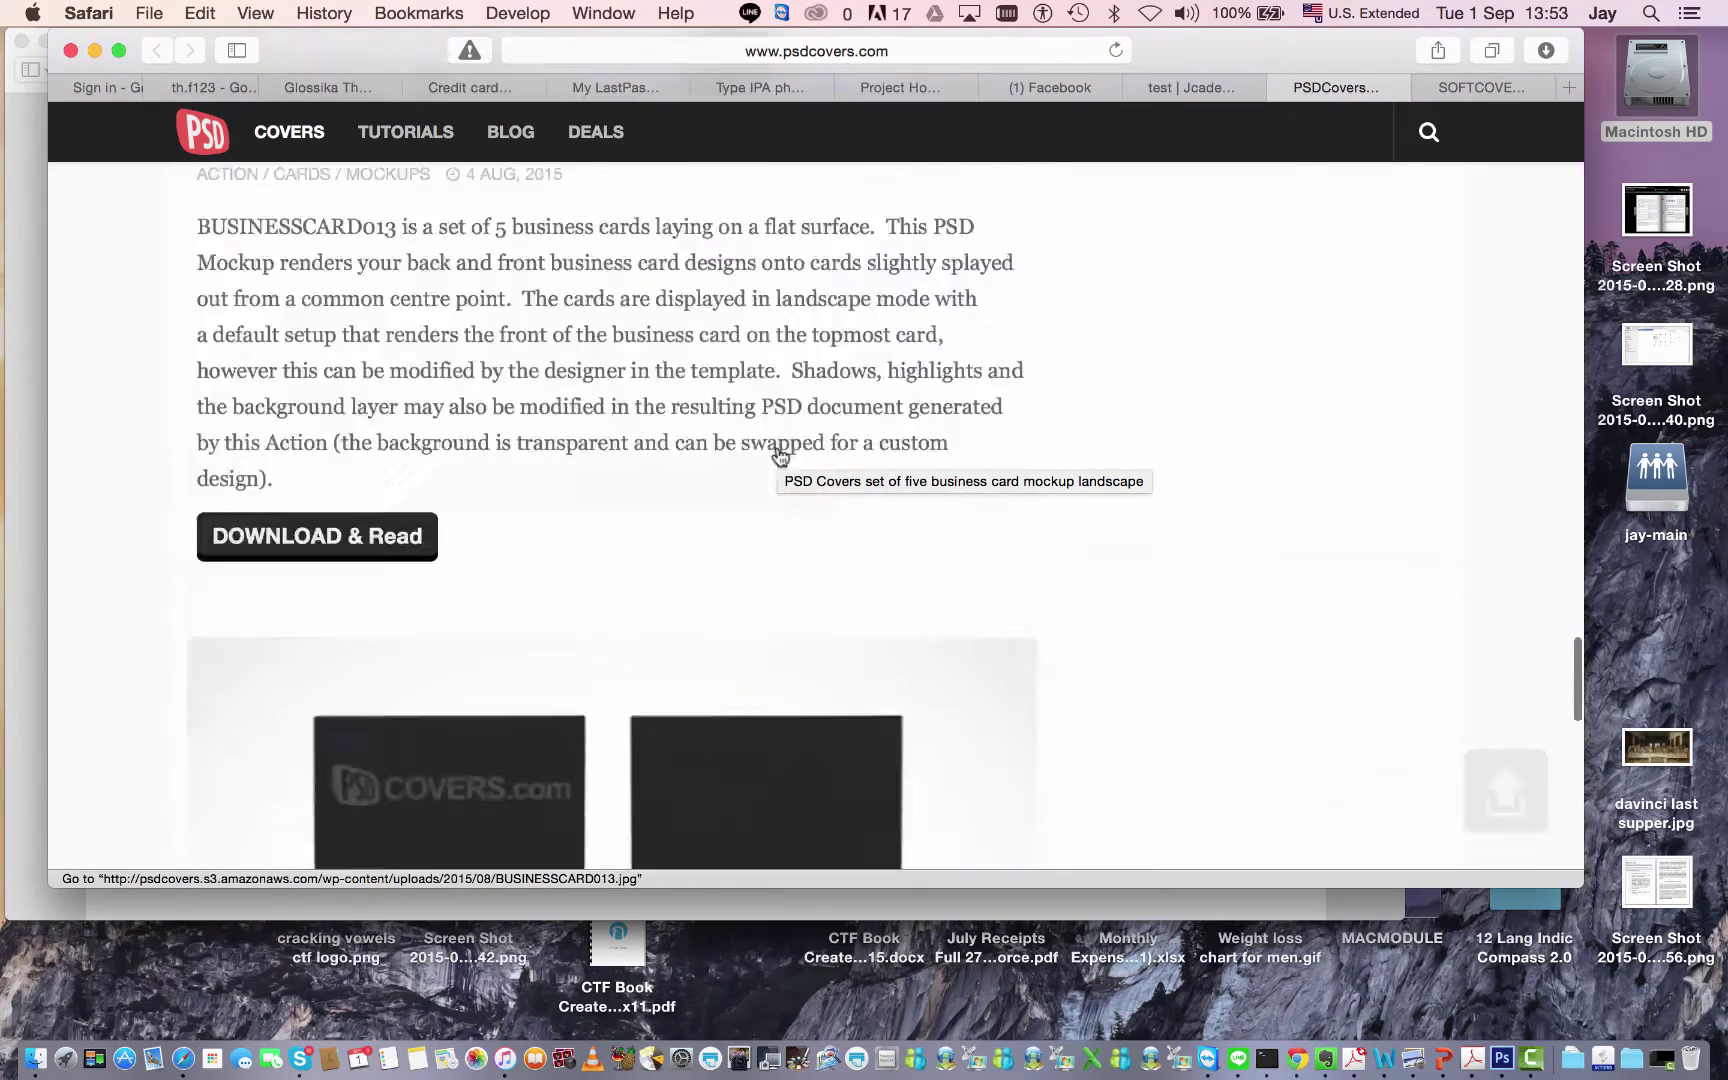
scroll(750, 441, "down", 20)
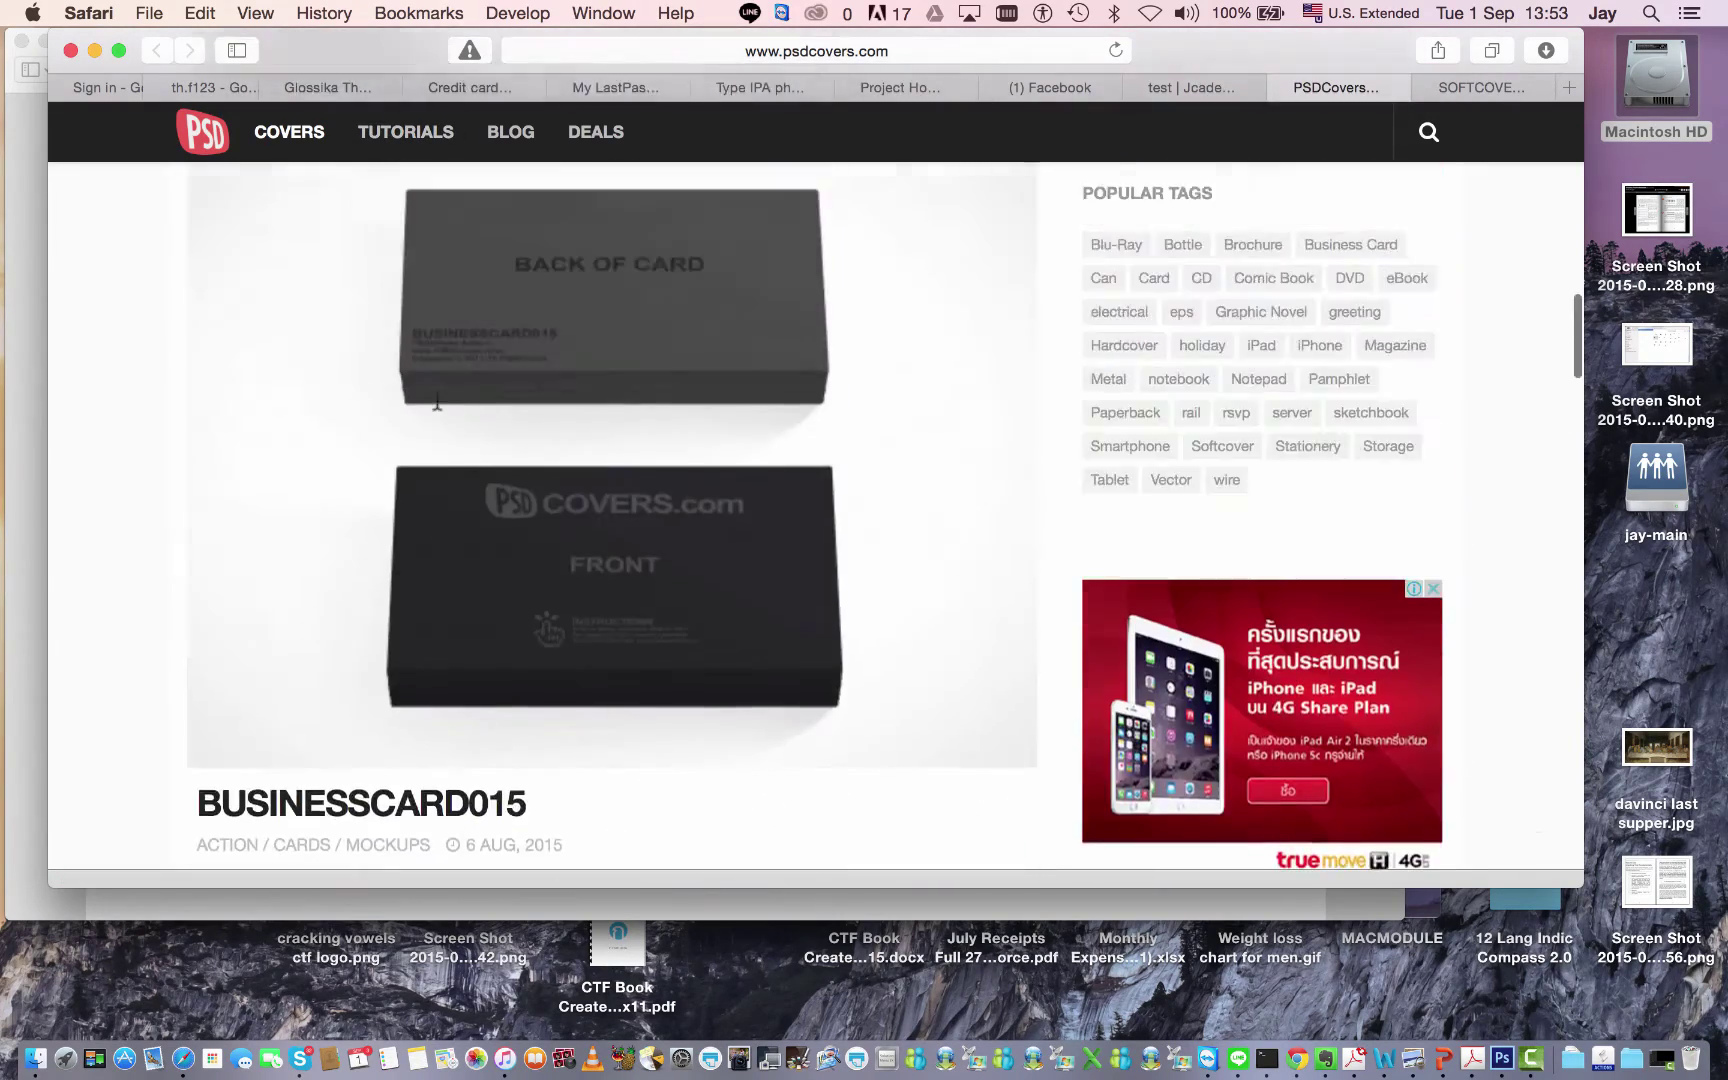
scroll(437, 401, "up", 3)
scroll(656, 378, "up", 5)
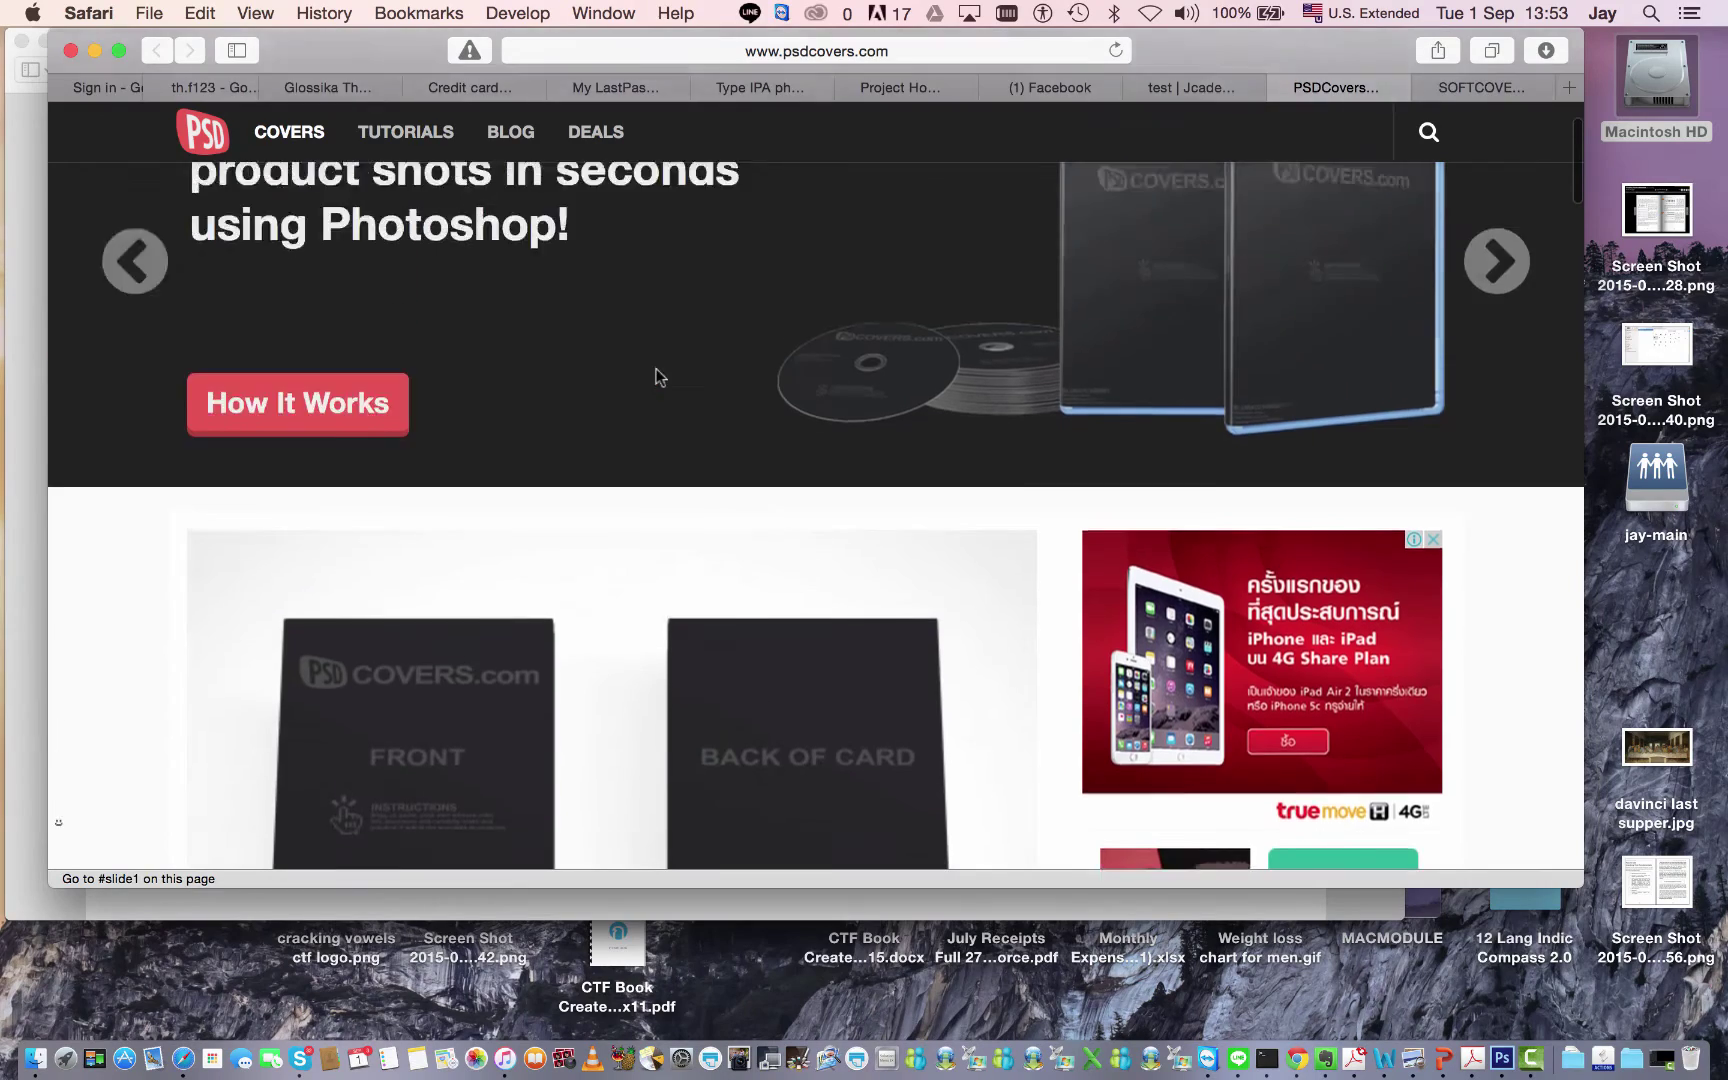
scroll(971, 410, "down", 15)
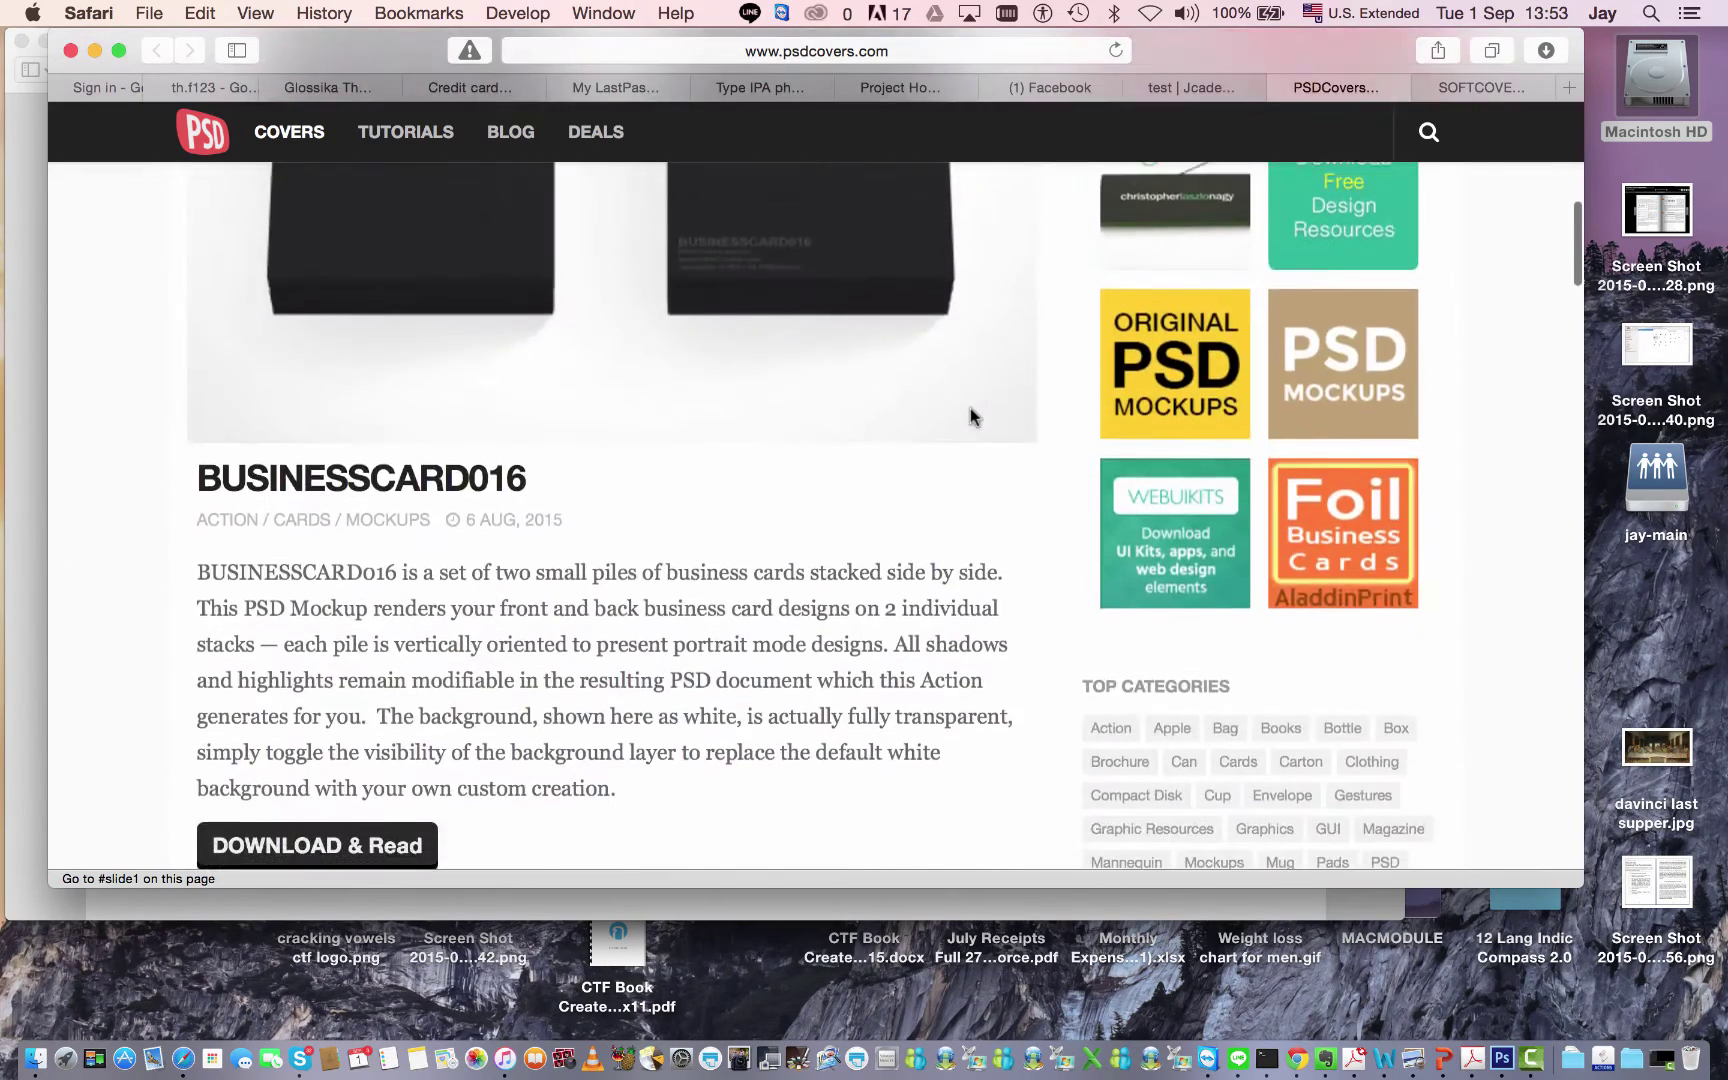
Step: Open the SOFTCOVER005 action page and scroll to its Download Action button
left_click(1488, 87)
scroll(1020, 340, "down", 10)
scroll(1020, 340, "down", 5)
scroll(1018, 336, "up", 2)
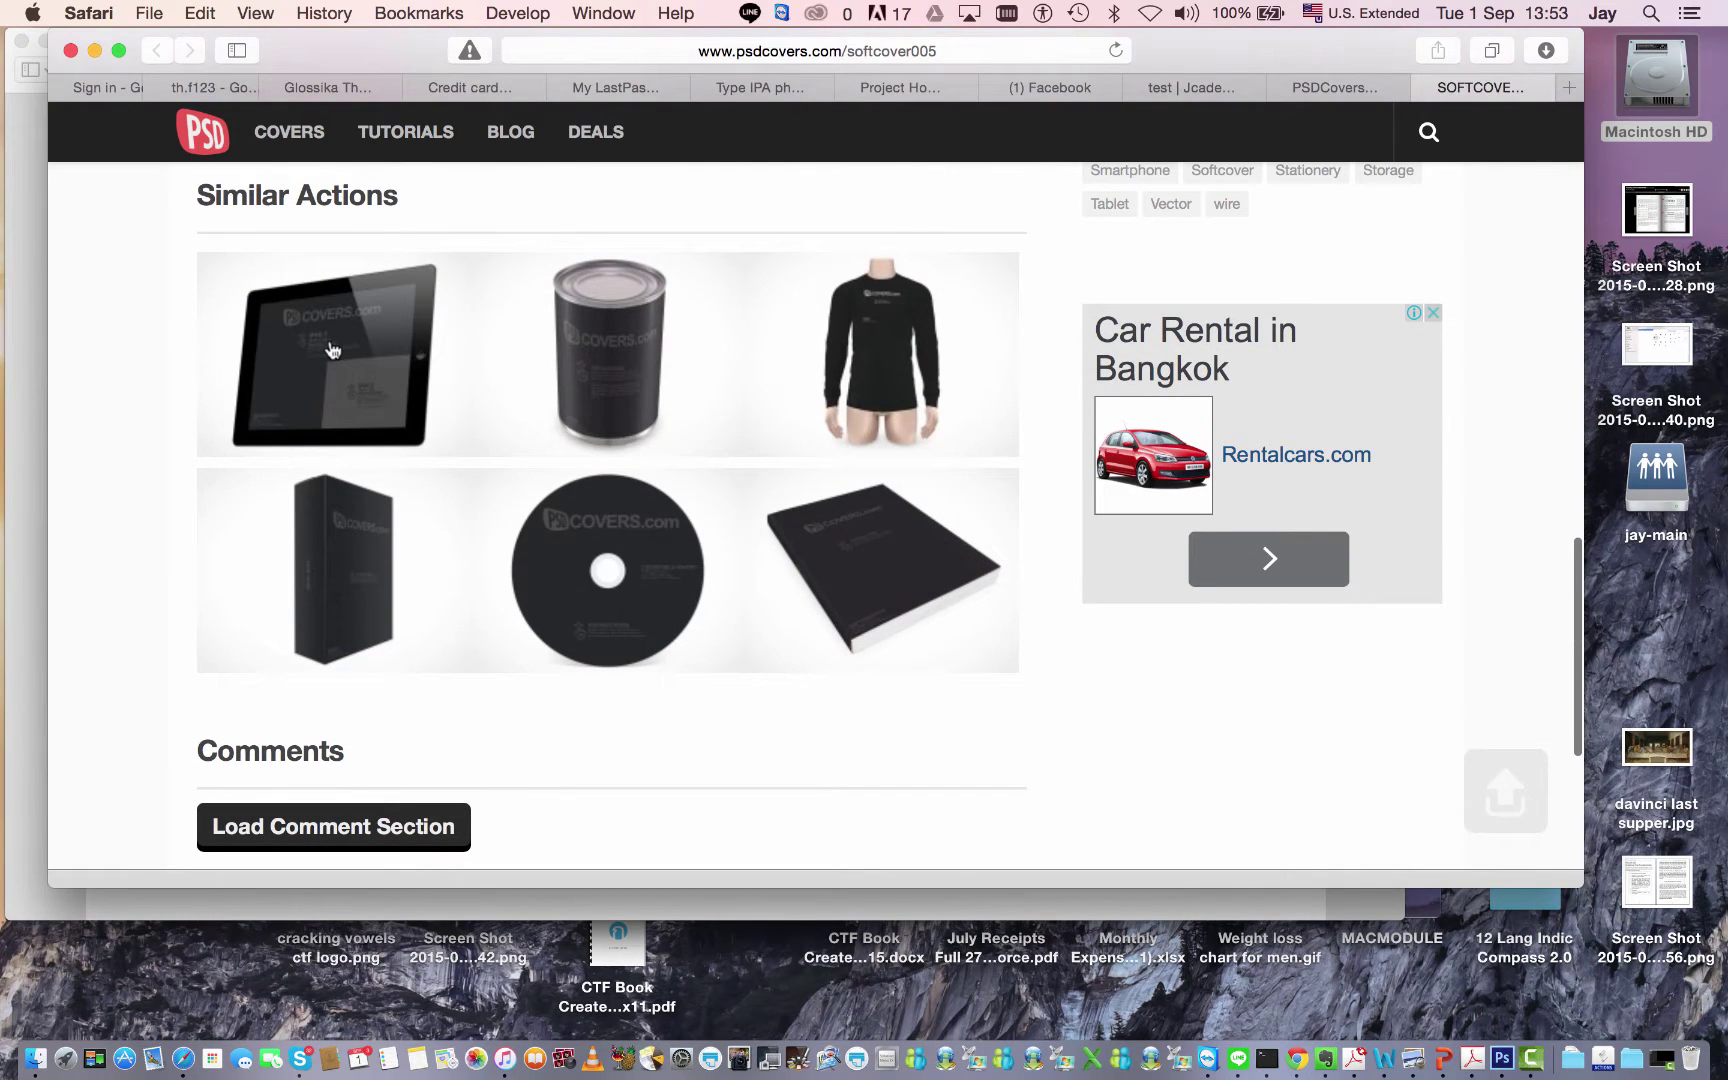
scroll(333, 349, "up", 15)
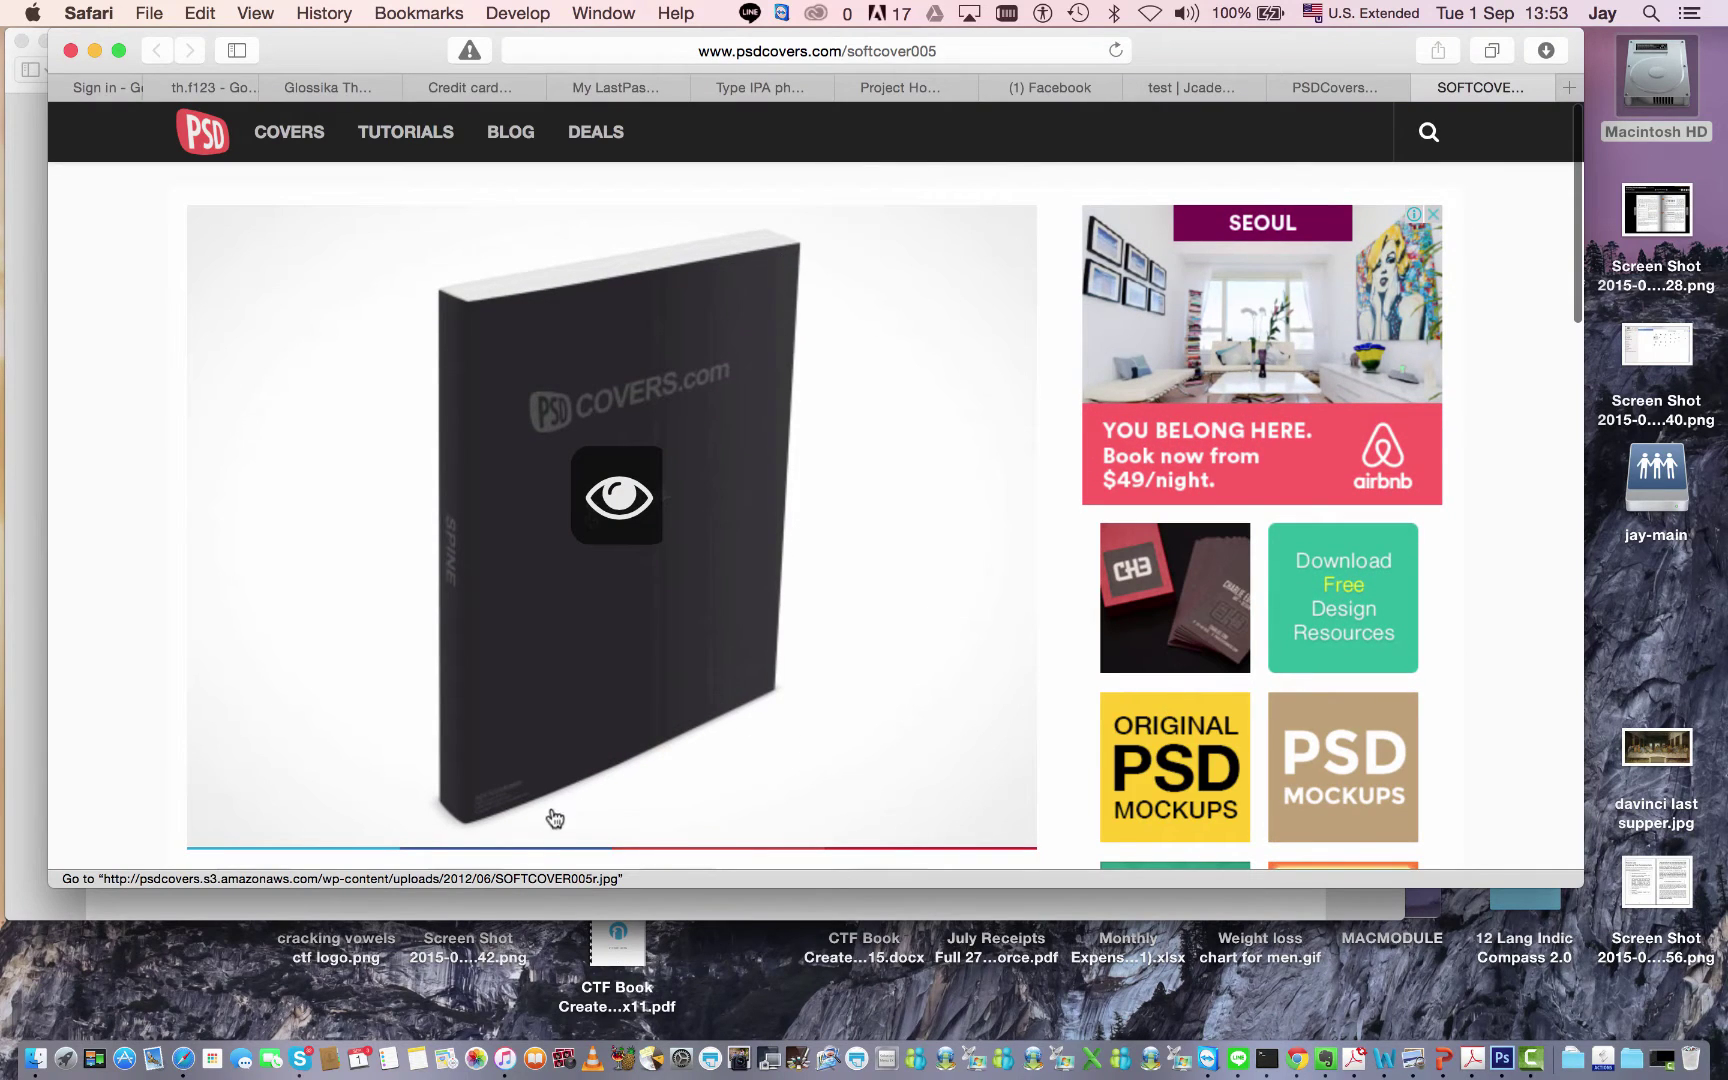
scroll(521, 505, "down", 1)
scroll(521, 500, "down", 10)
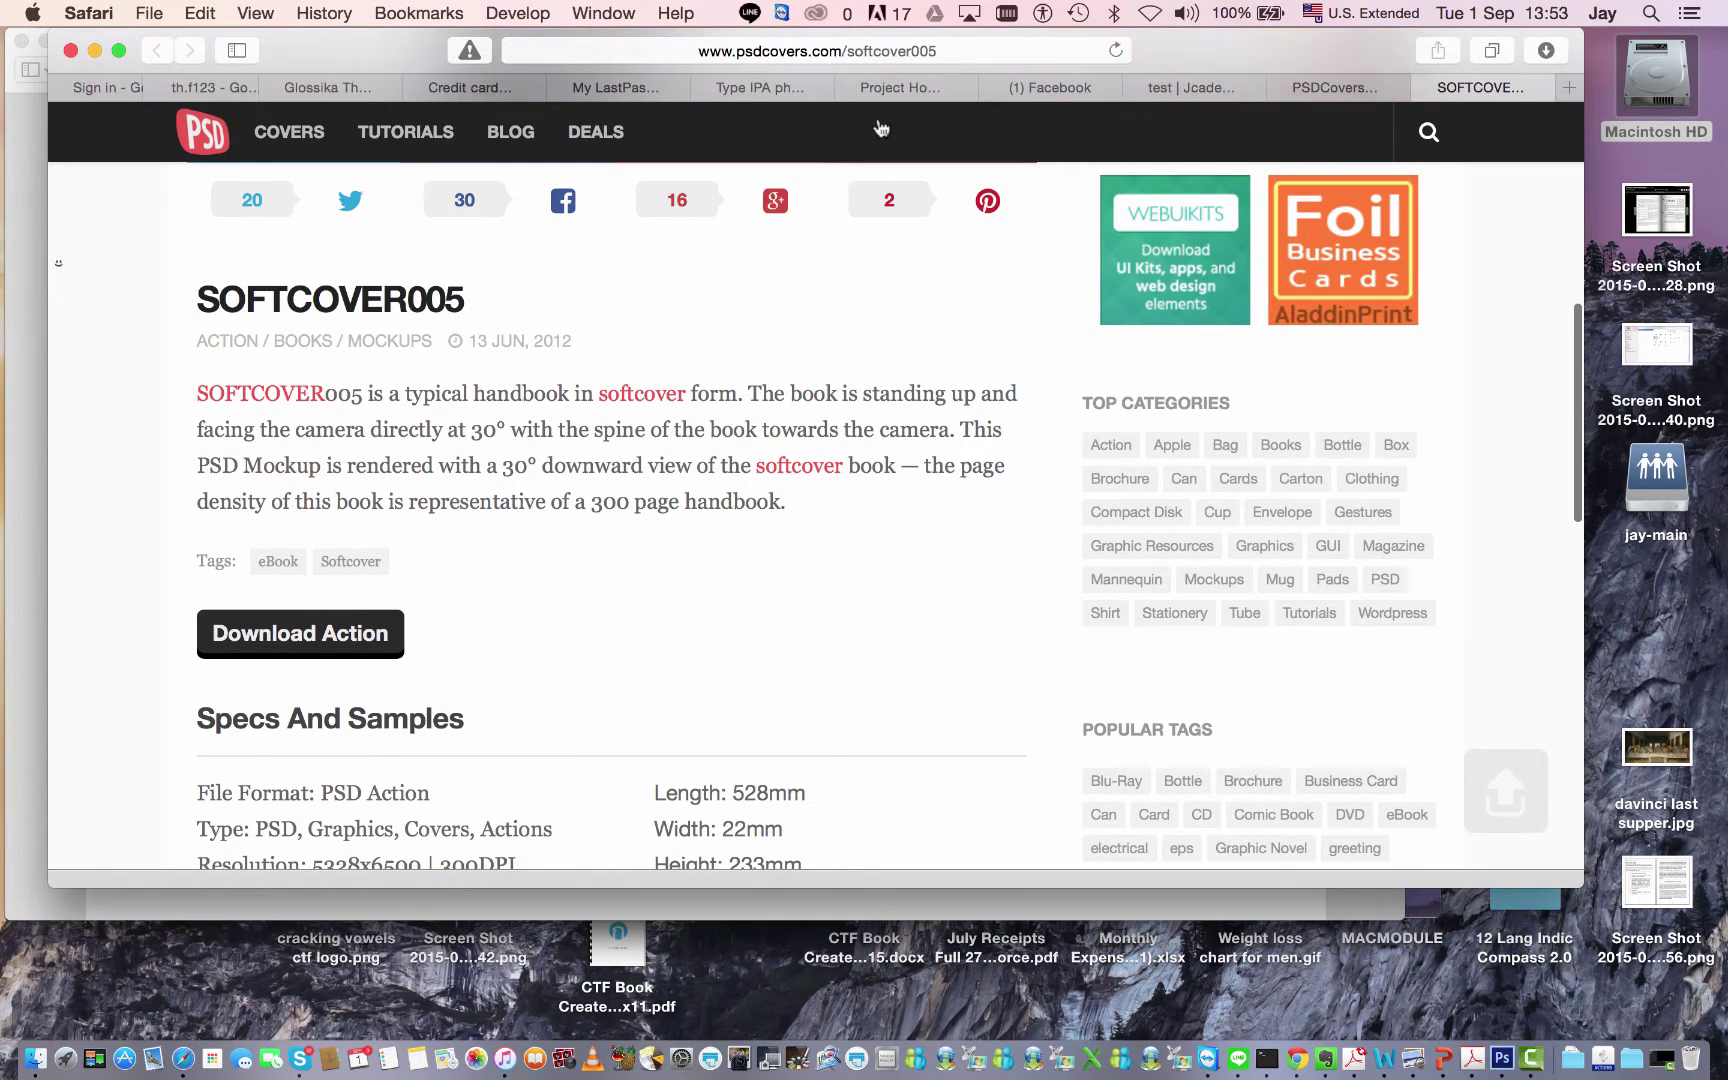
Step: Download the SOFTCOVER005 action and reveal PSDCovers - SOFTCOVER005-2.atn in Finder
left_click(375, 640)
left_click(1546, 50)
right_click(1397, 160)
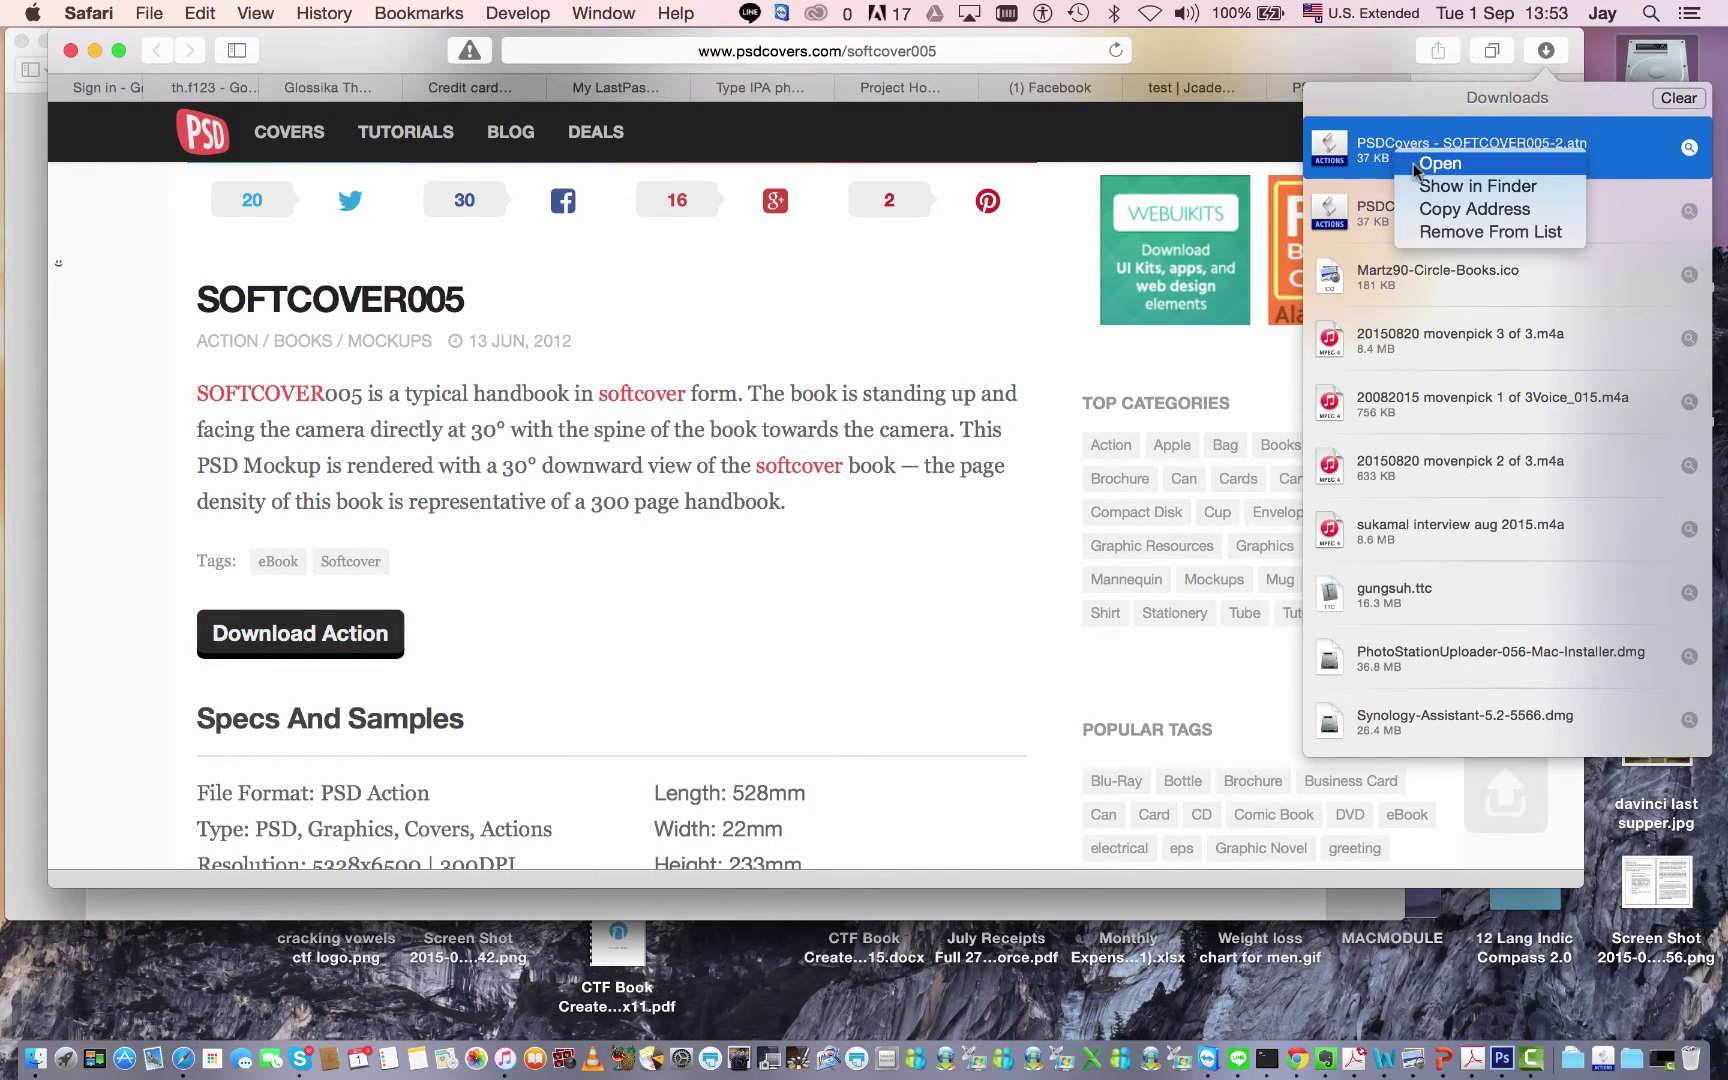
left_click(1420, 188)
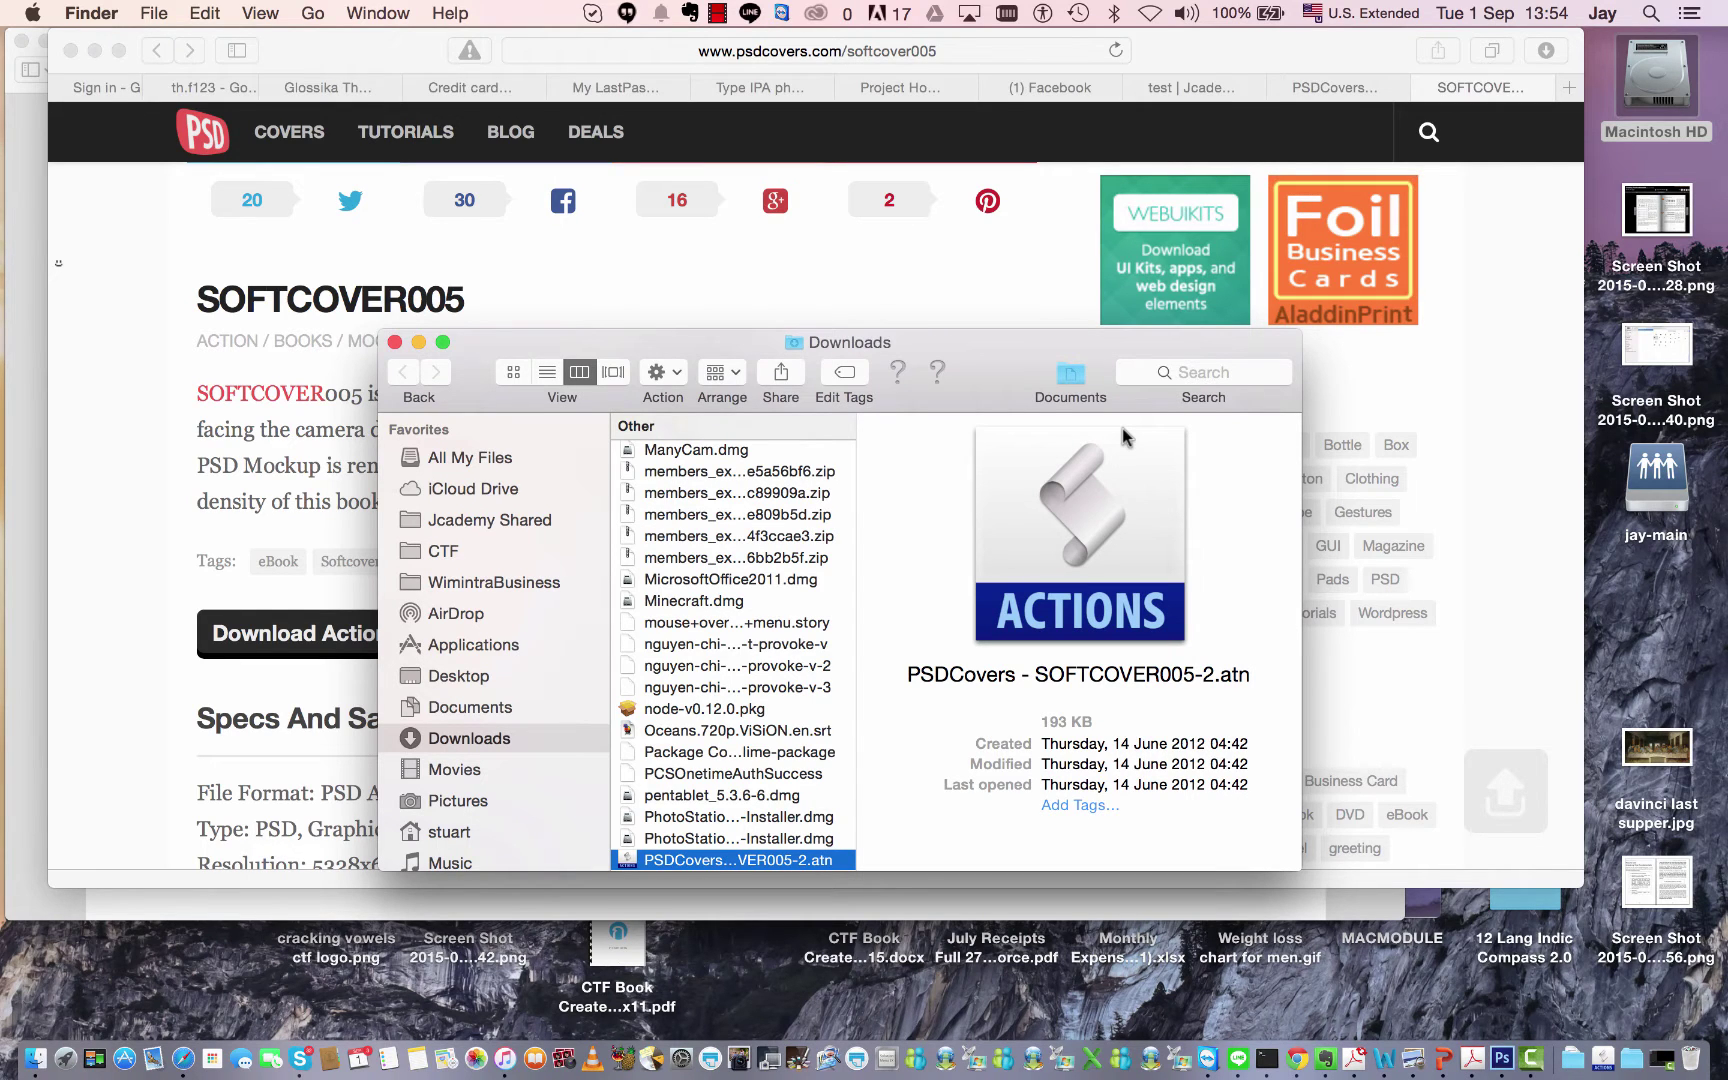
Step: Return to Photoshop and close the 3D book mockup document
key("ctrl+Right")
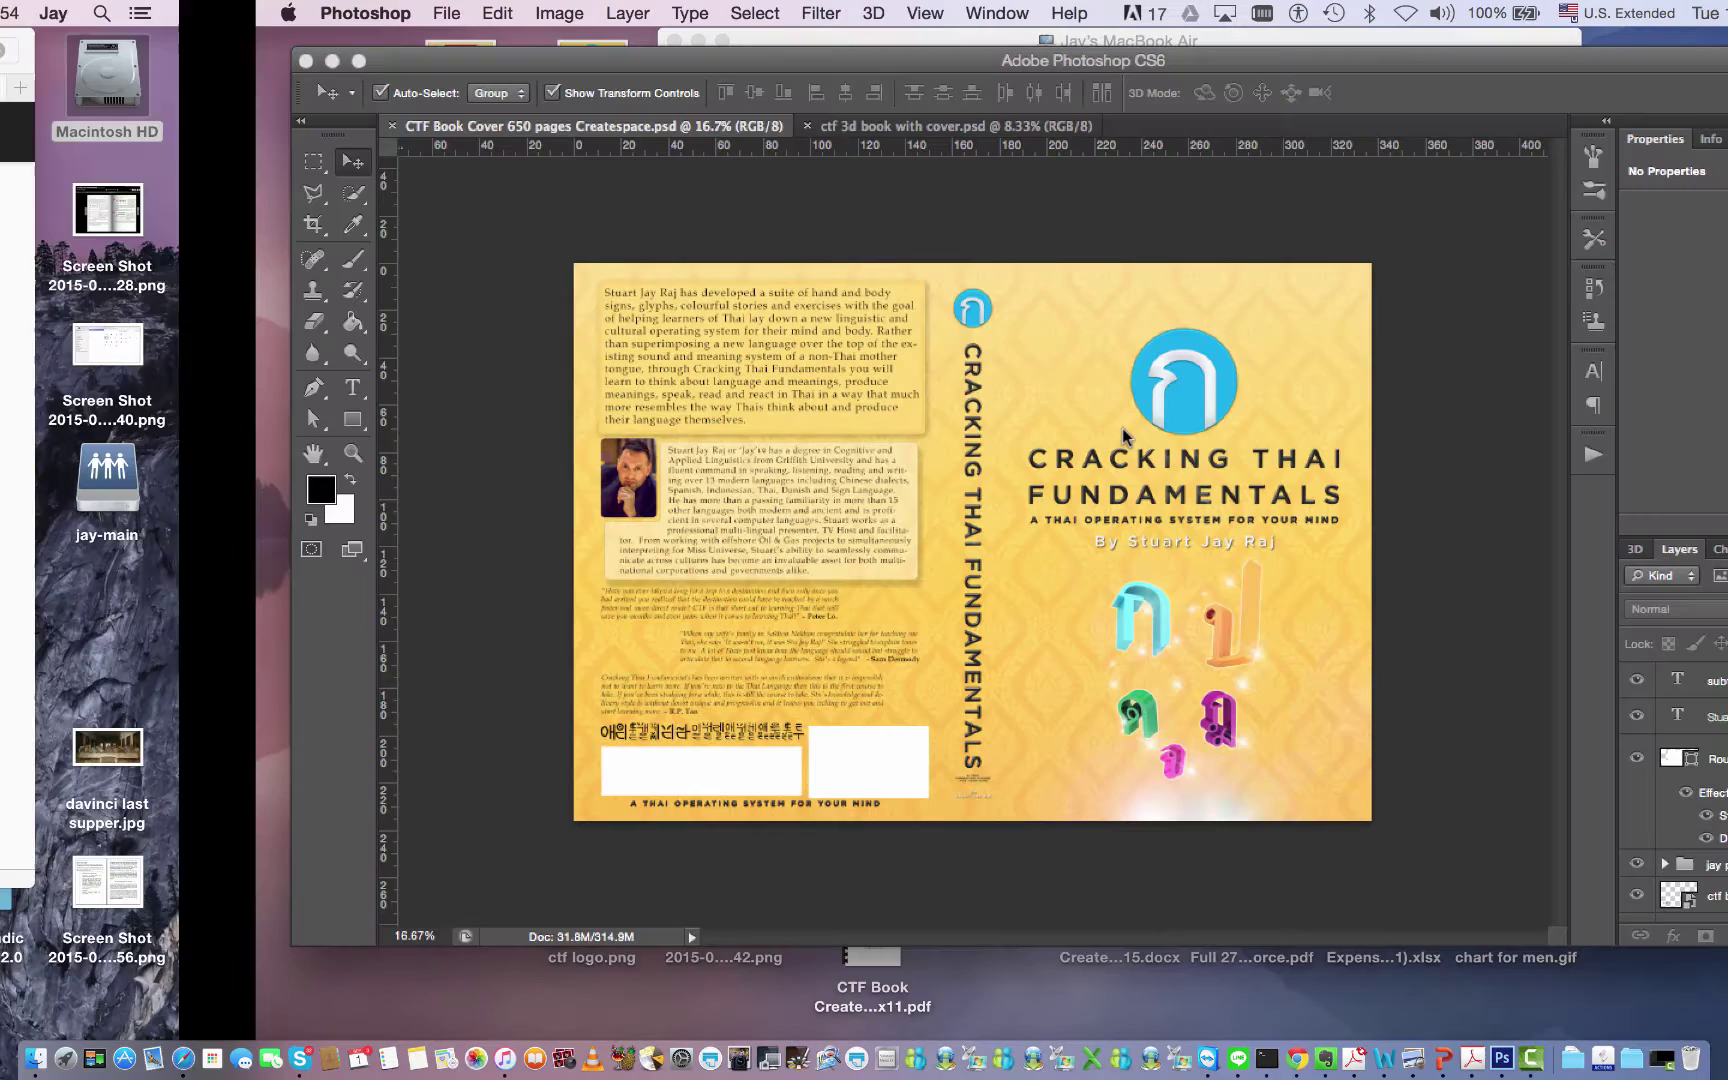
left_click(600, 127)
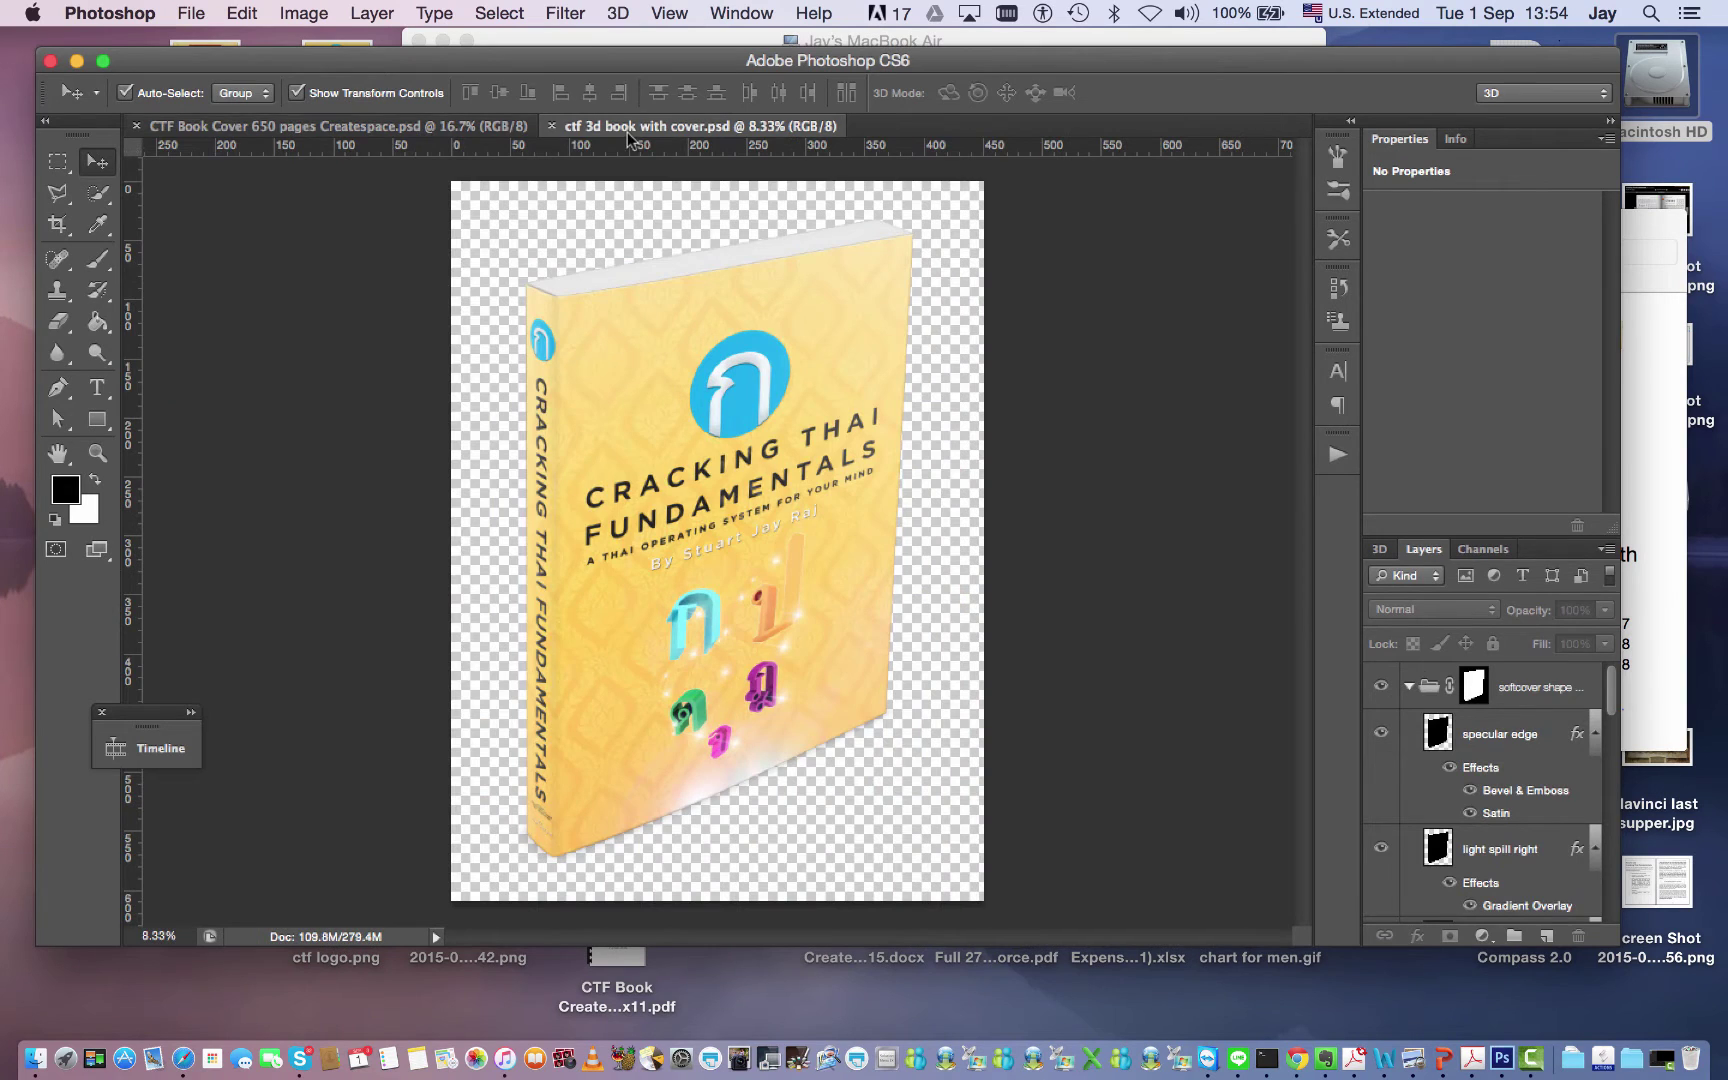
left_click(552, 126)
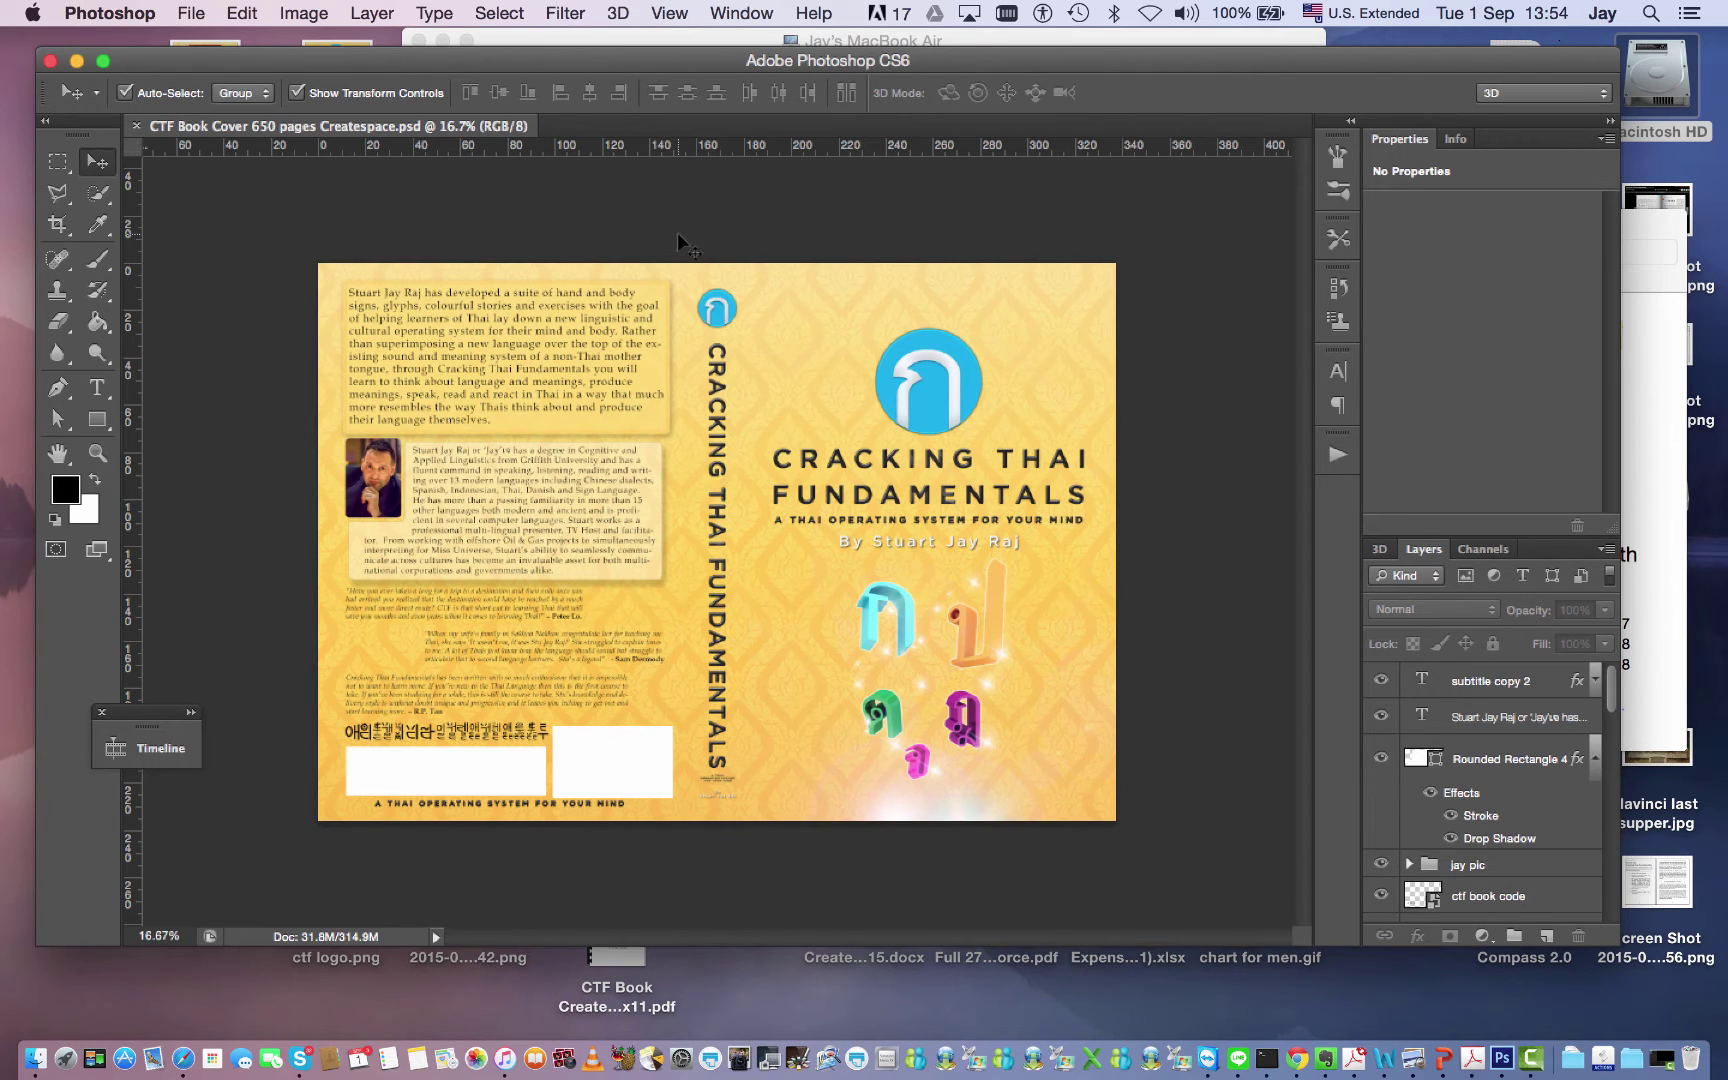
Step: Load PSDCovers - SOFTCOVER005.atn from the Createspace folder into Photoshop
left_click(1660, 388)
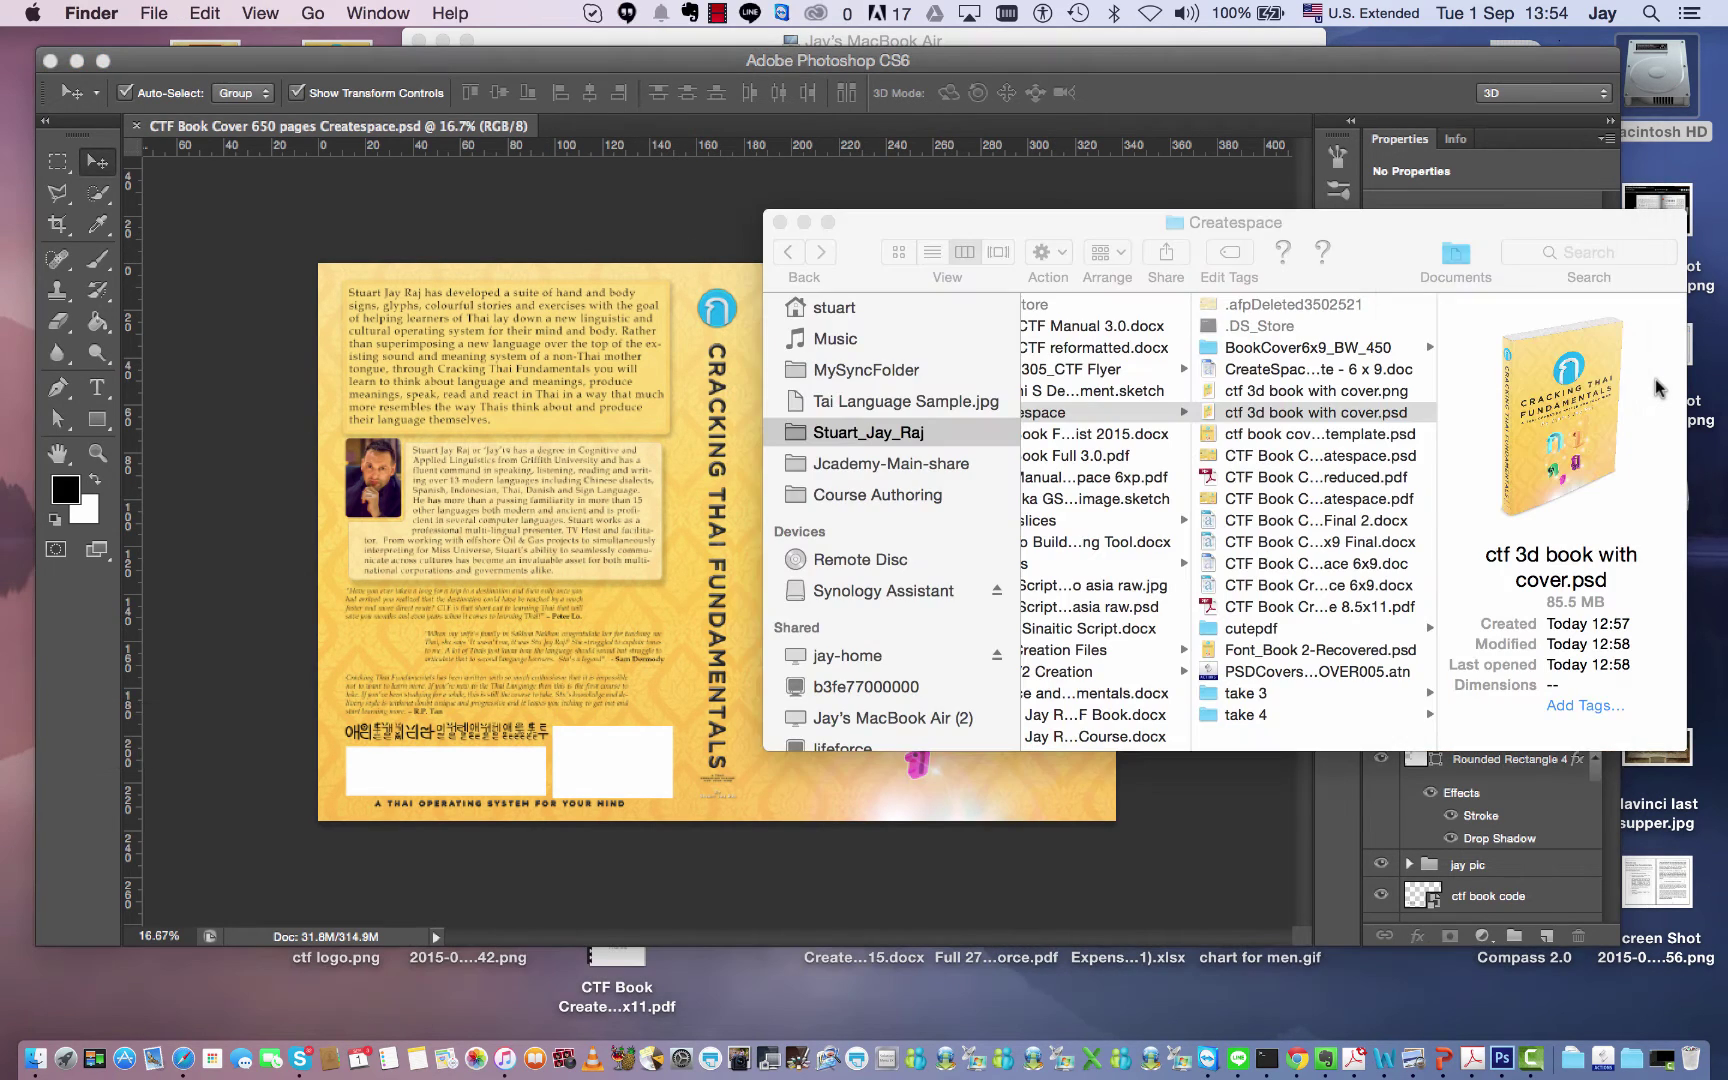
left_click(1308, 691)
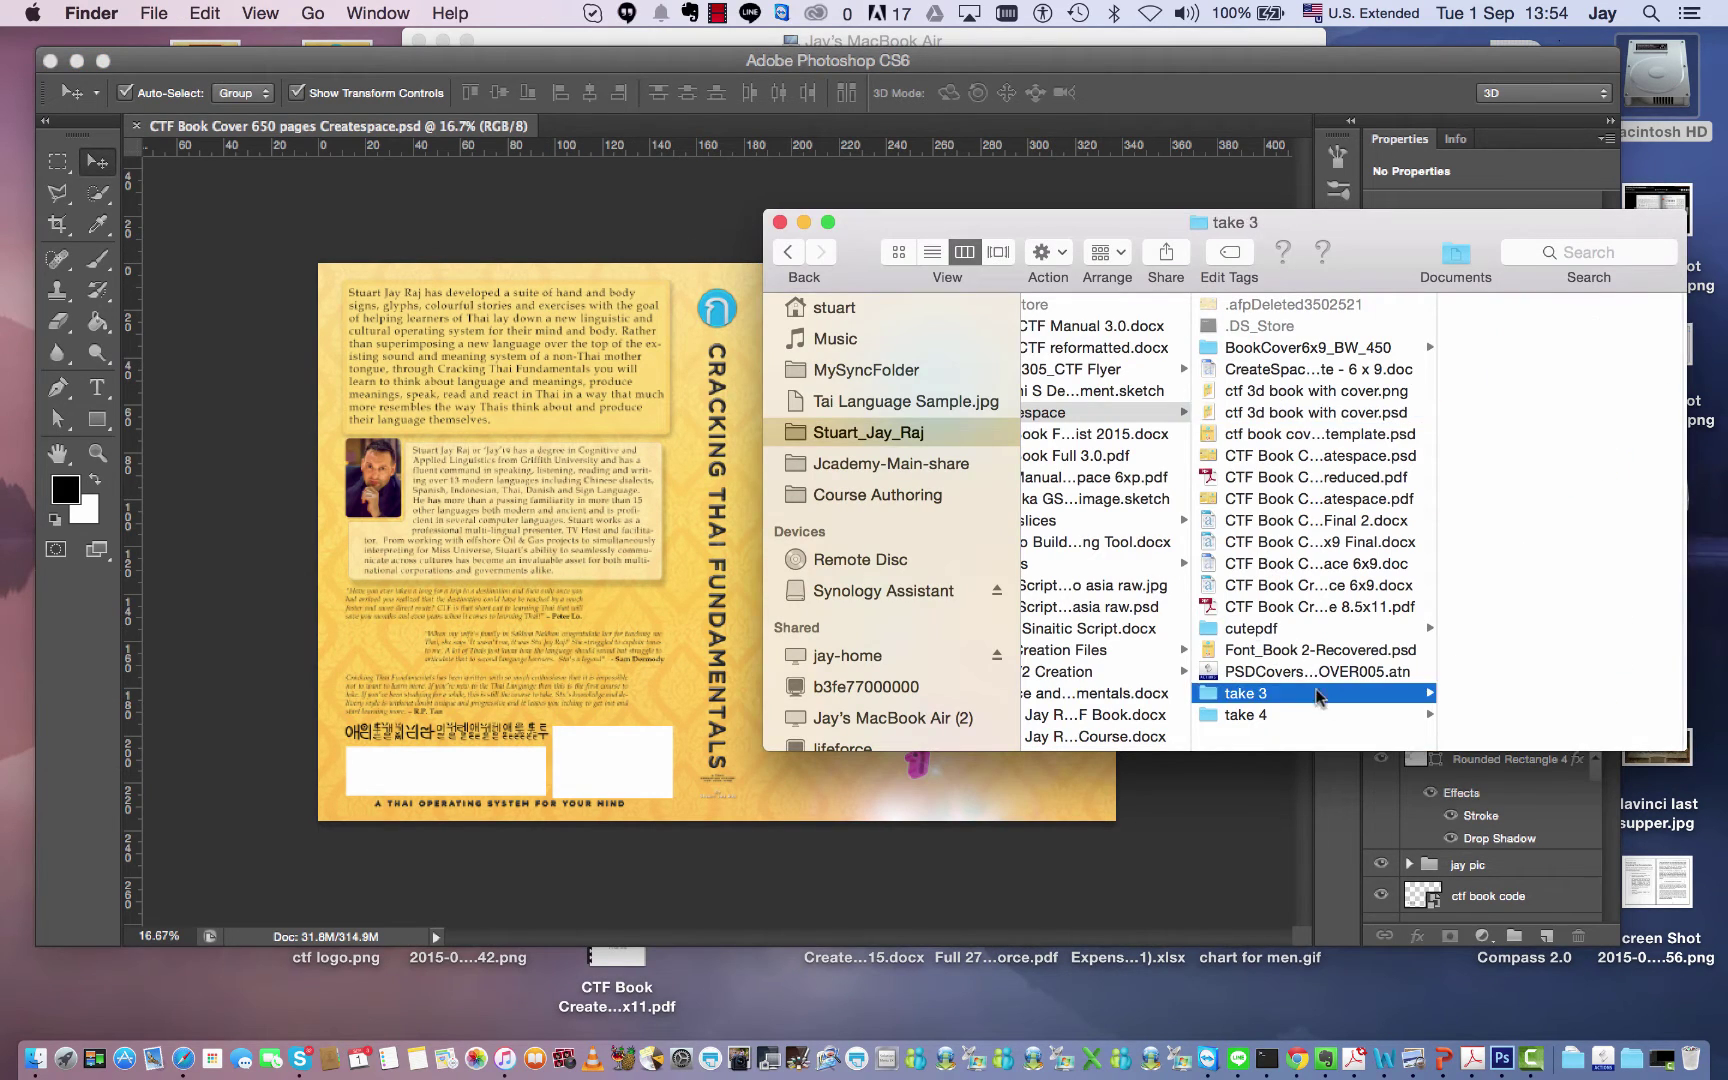
left_click(1299, 673)
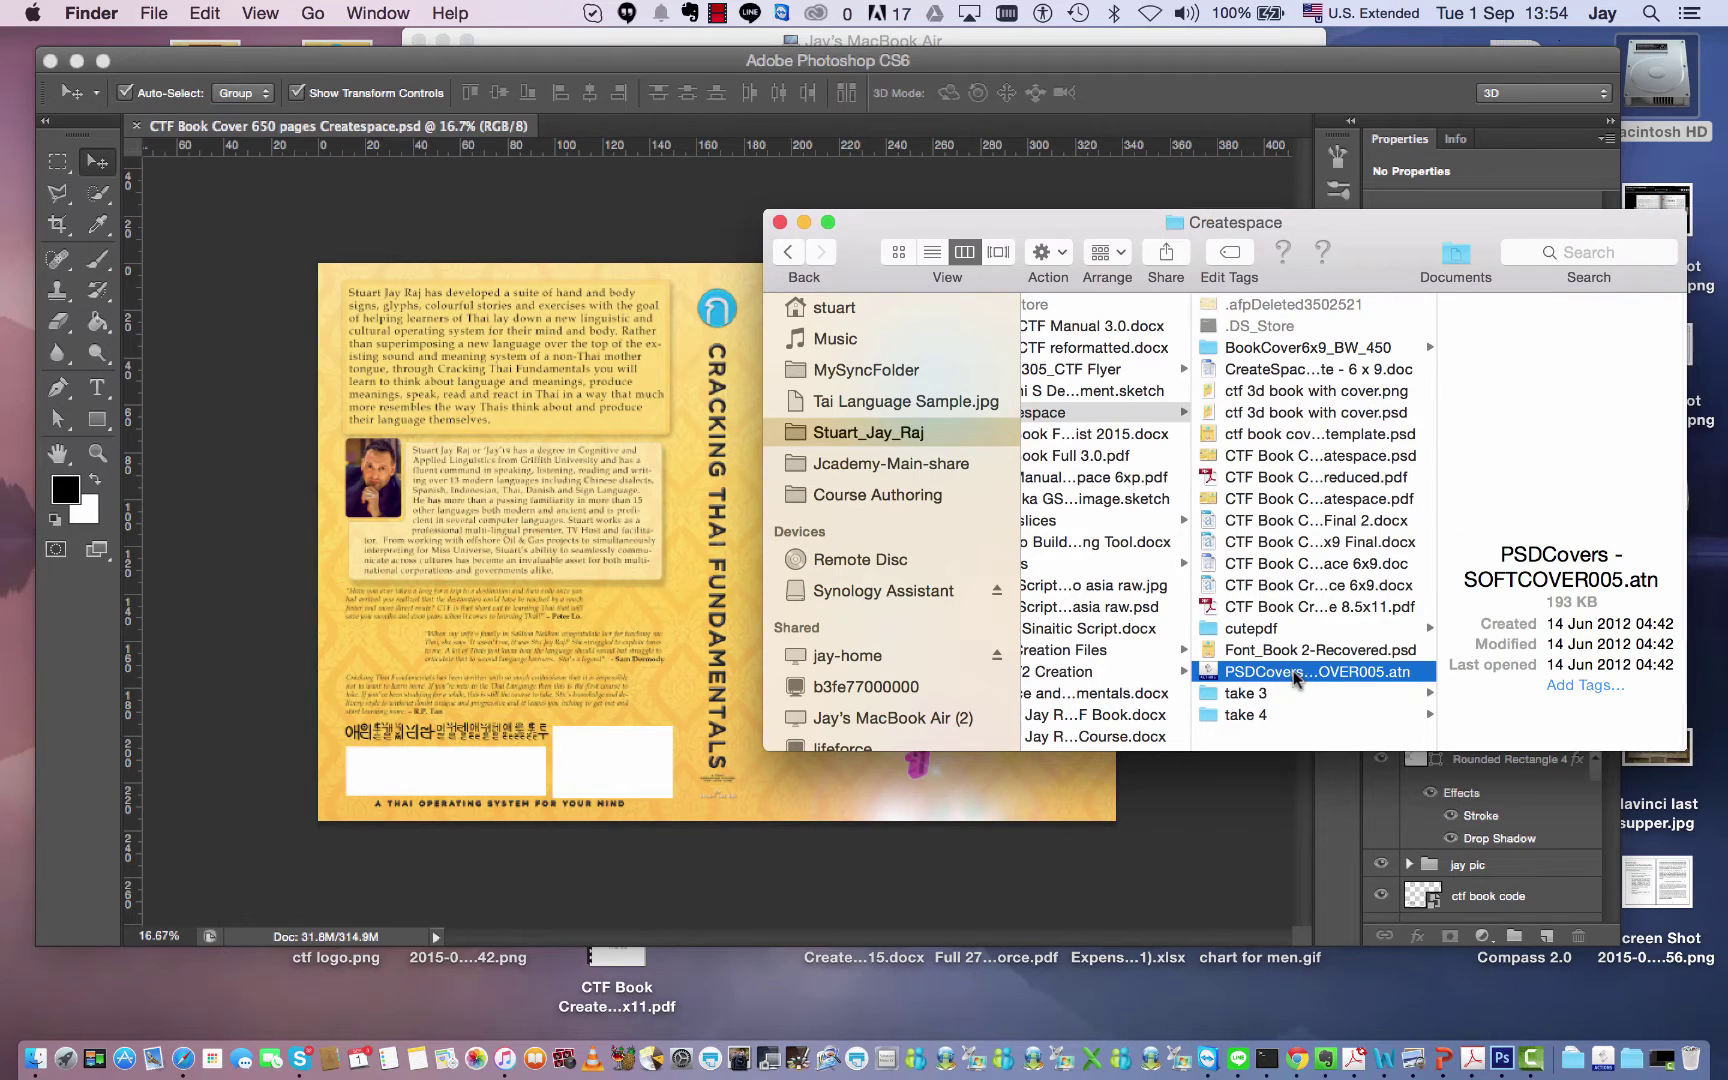
double_click(1213, 673)
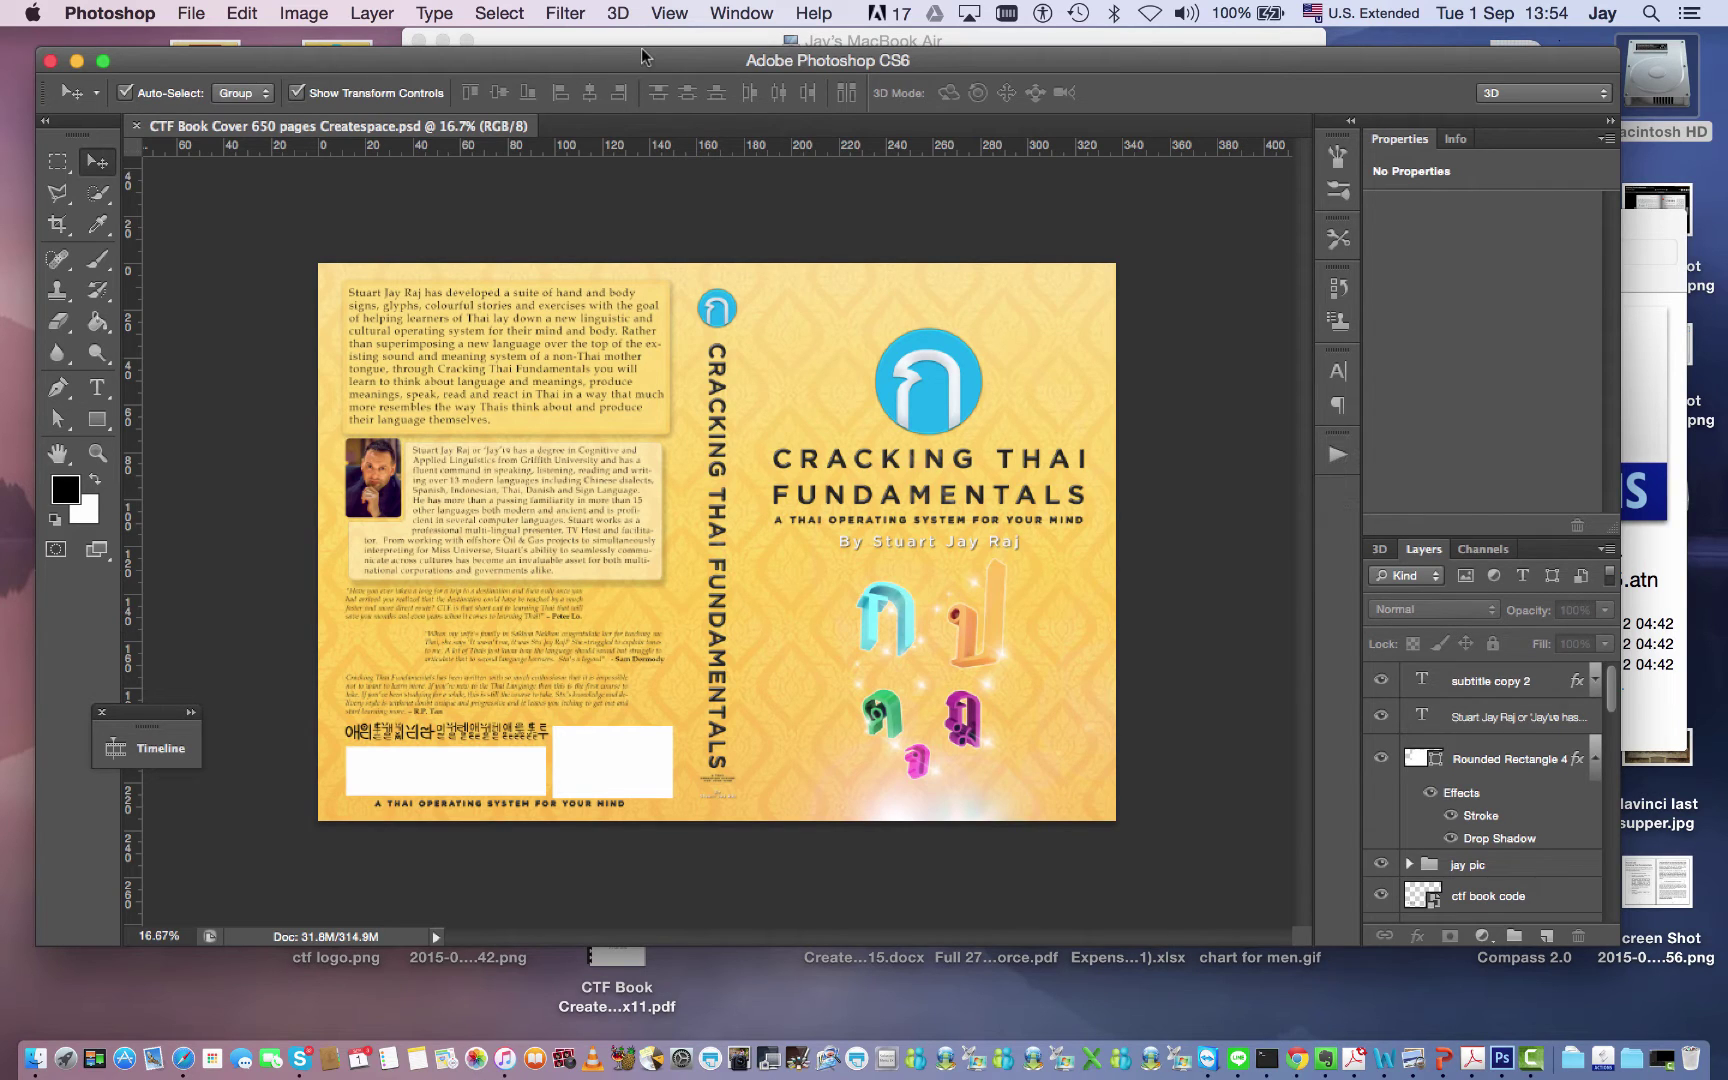
left_click(678, 14)
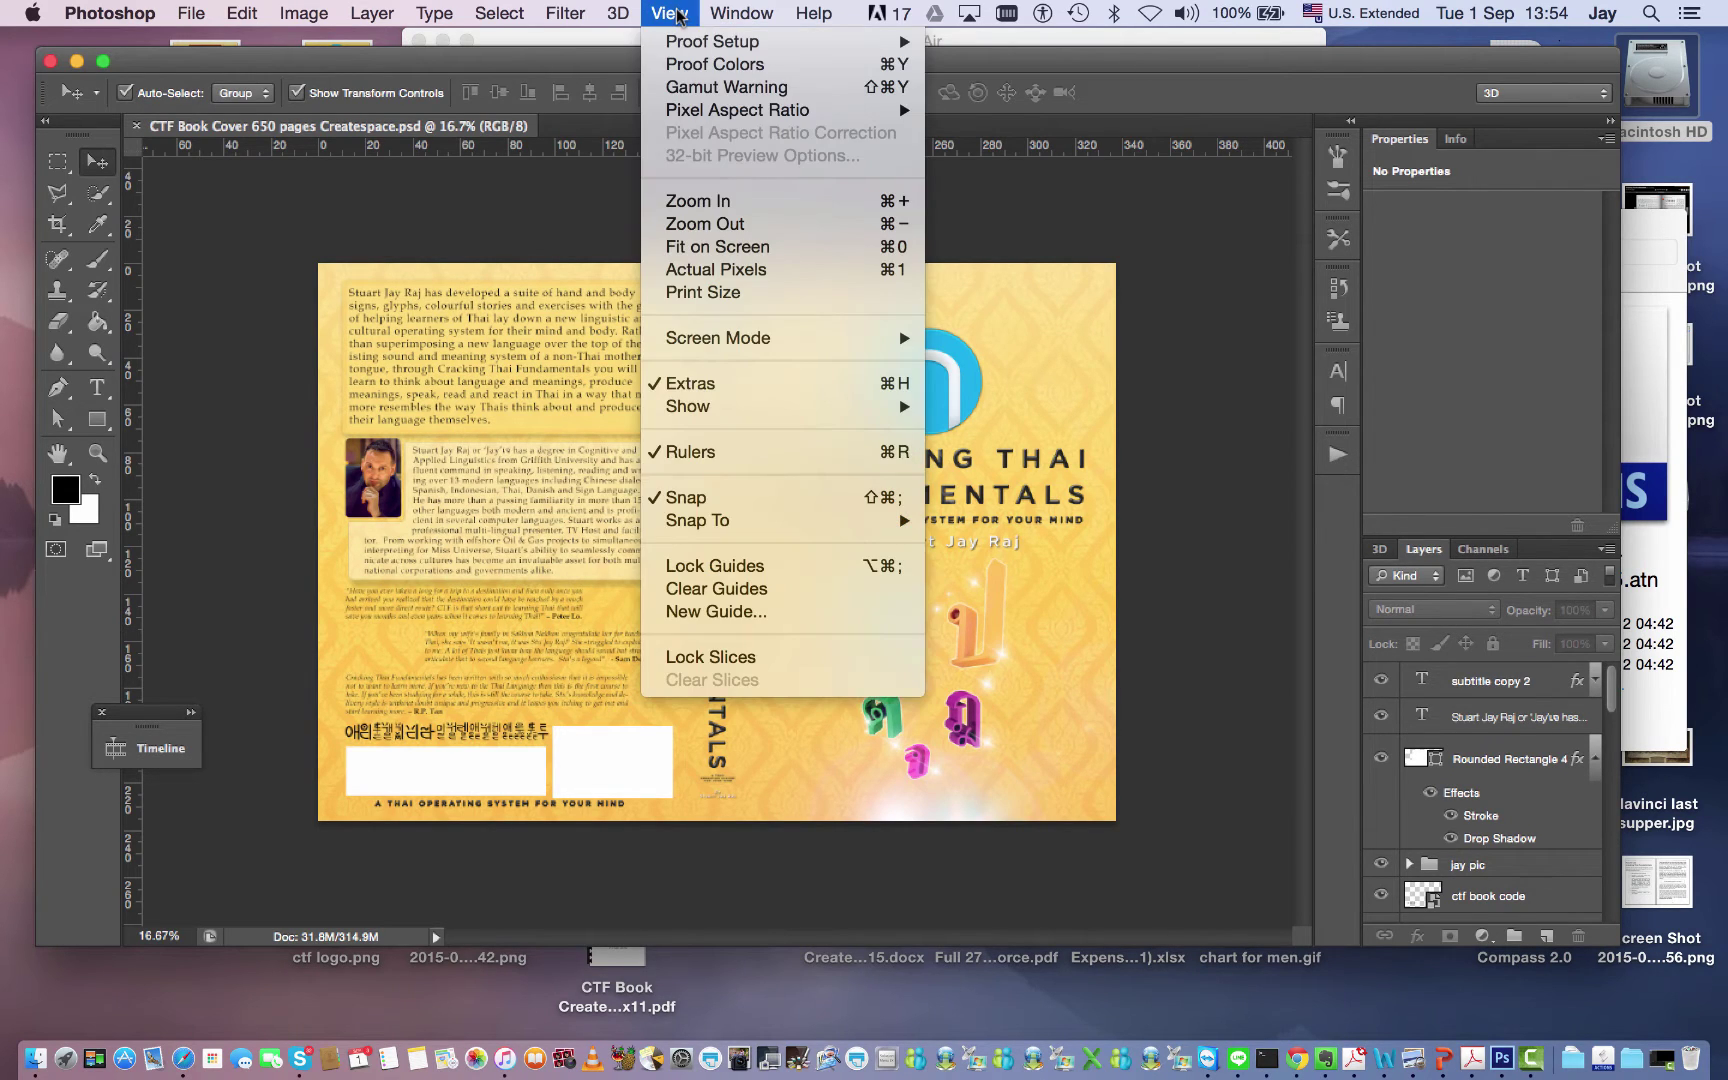
mouse_move(745, 14)
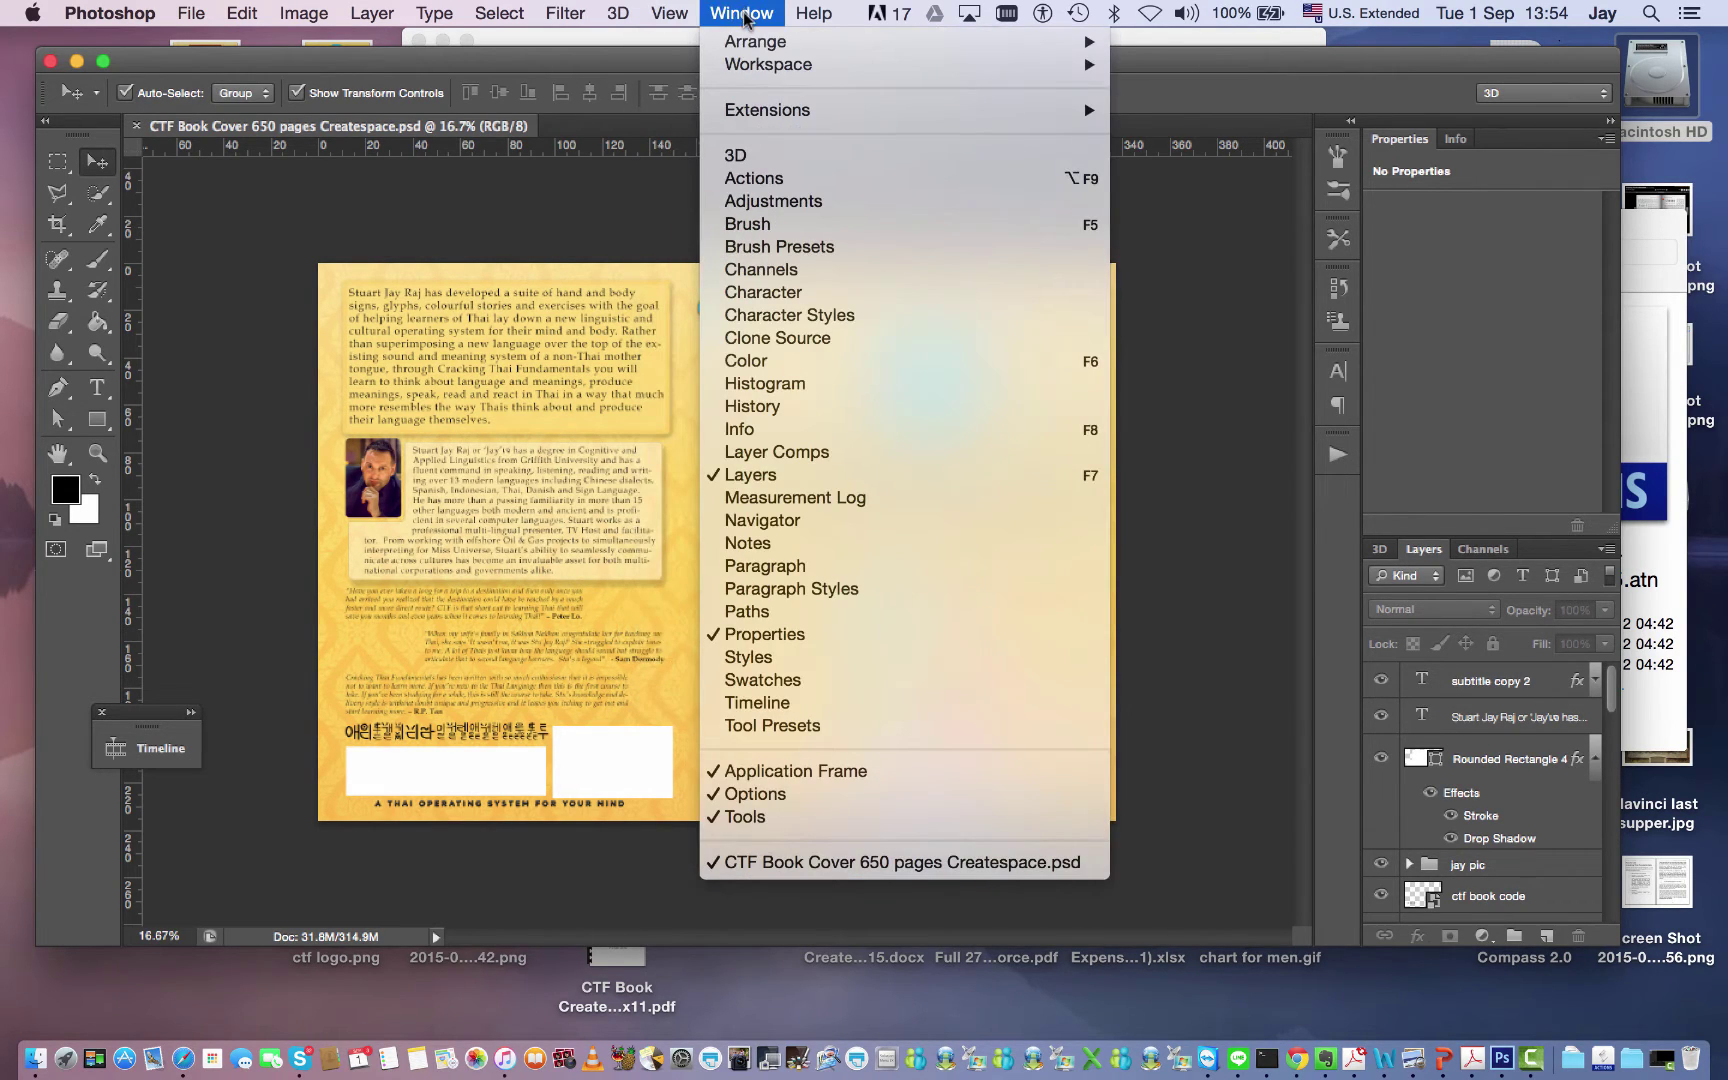
left_click(1197, 524)
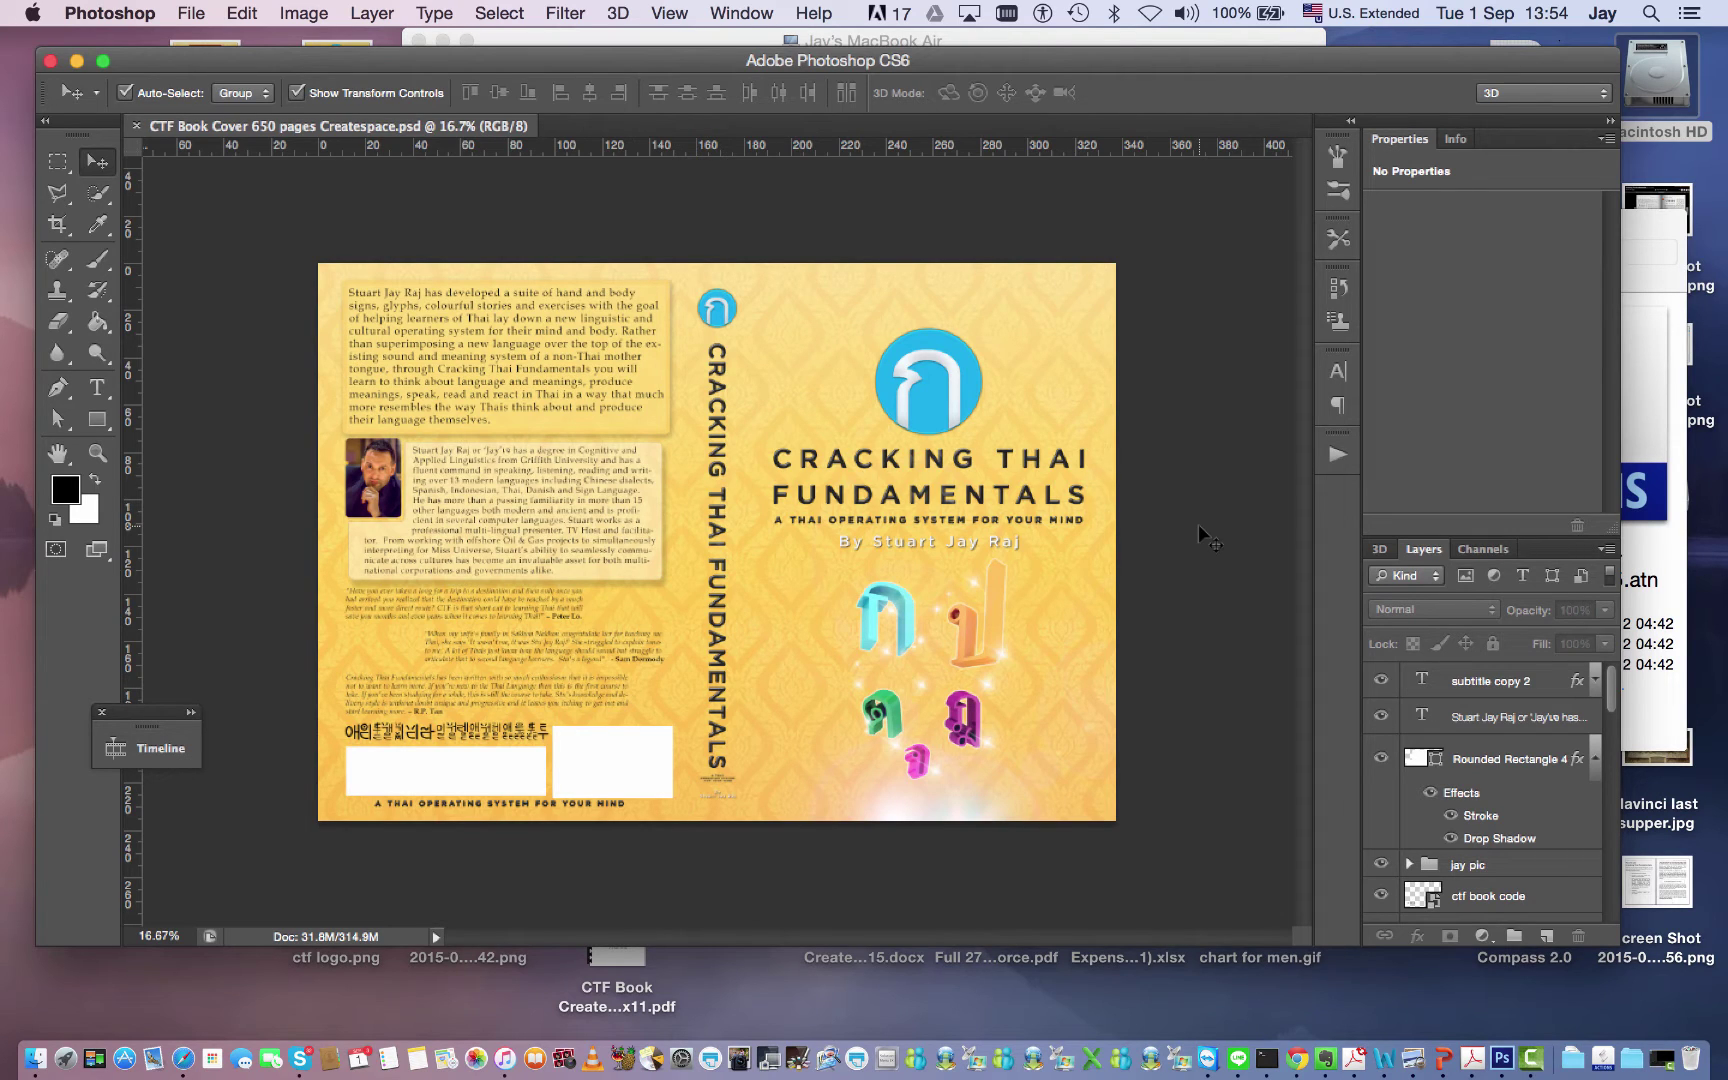
Step: Play STEP 1 of the PSDCovers softcover action from the Actions panel to build the Untitled-1 template
key("alt+F9")
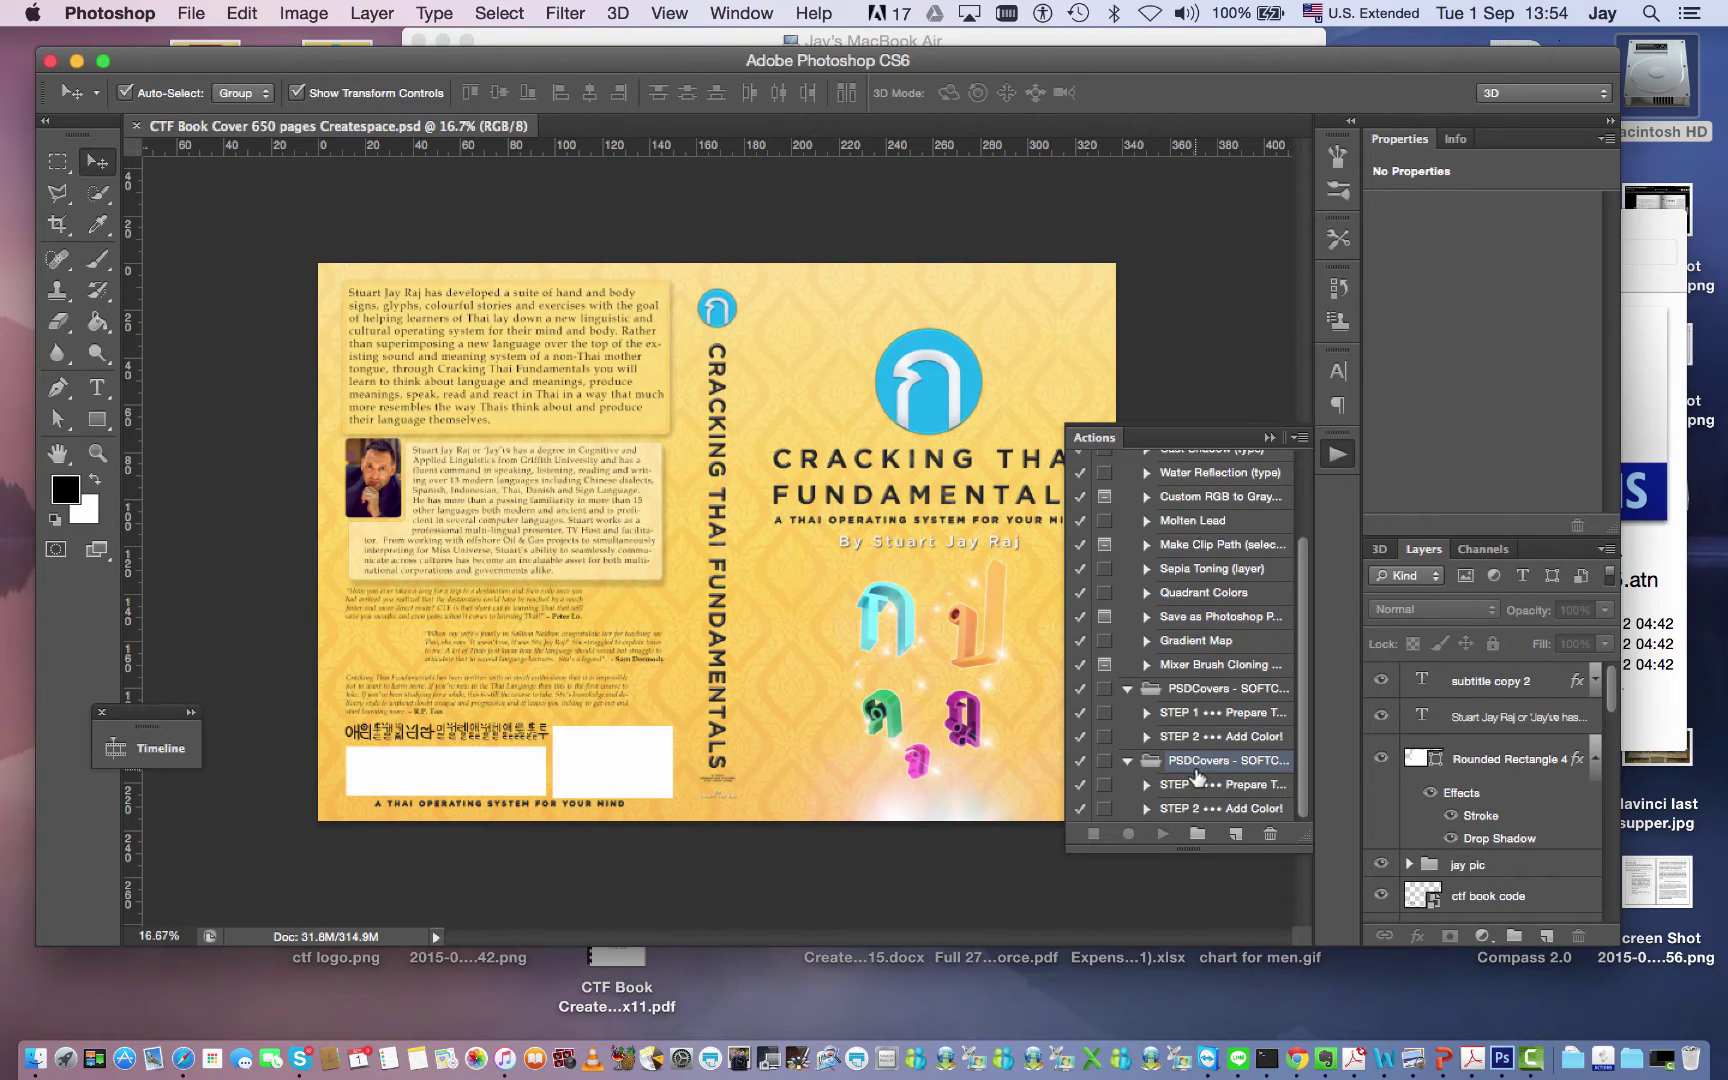
left_click(1209, 693)
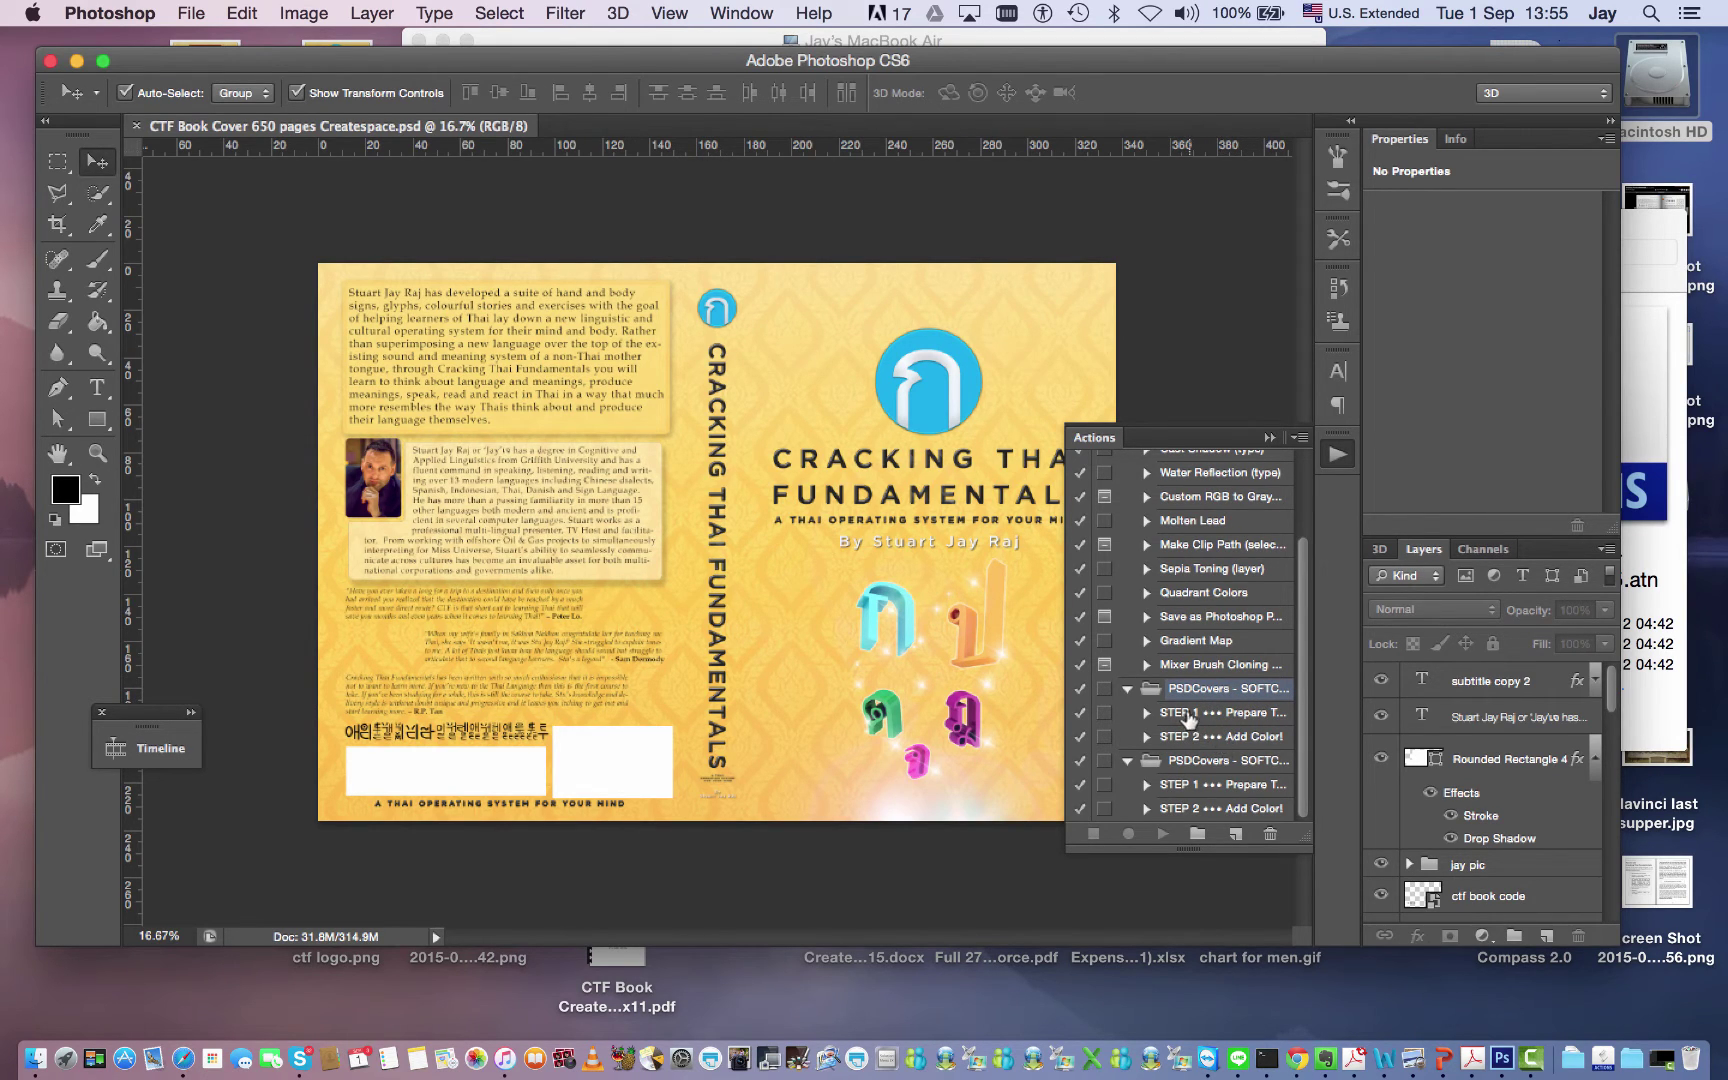
left_click(1181, 716)
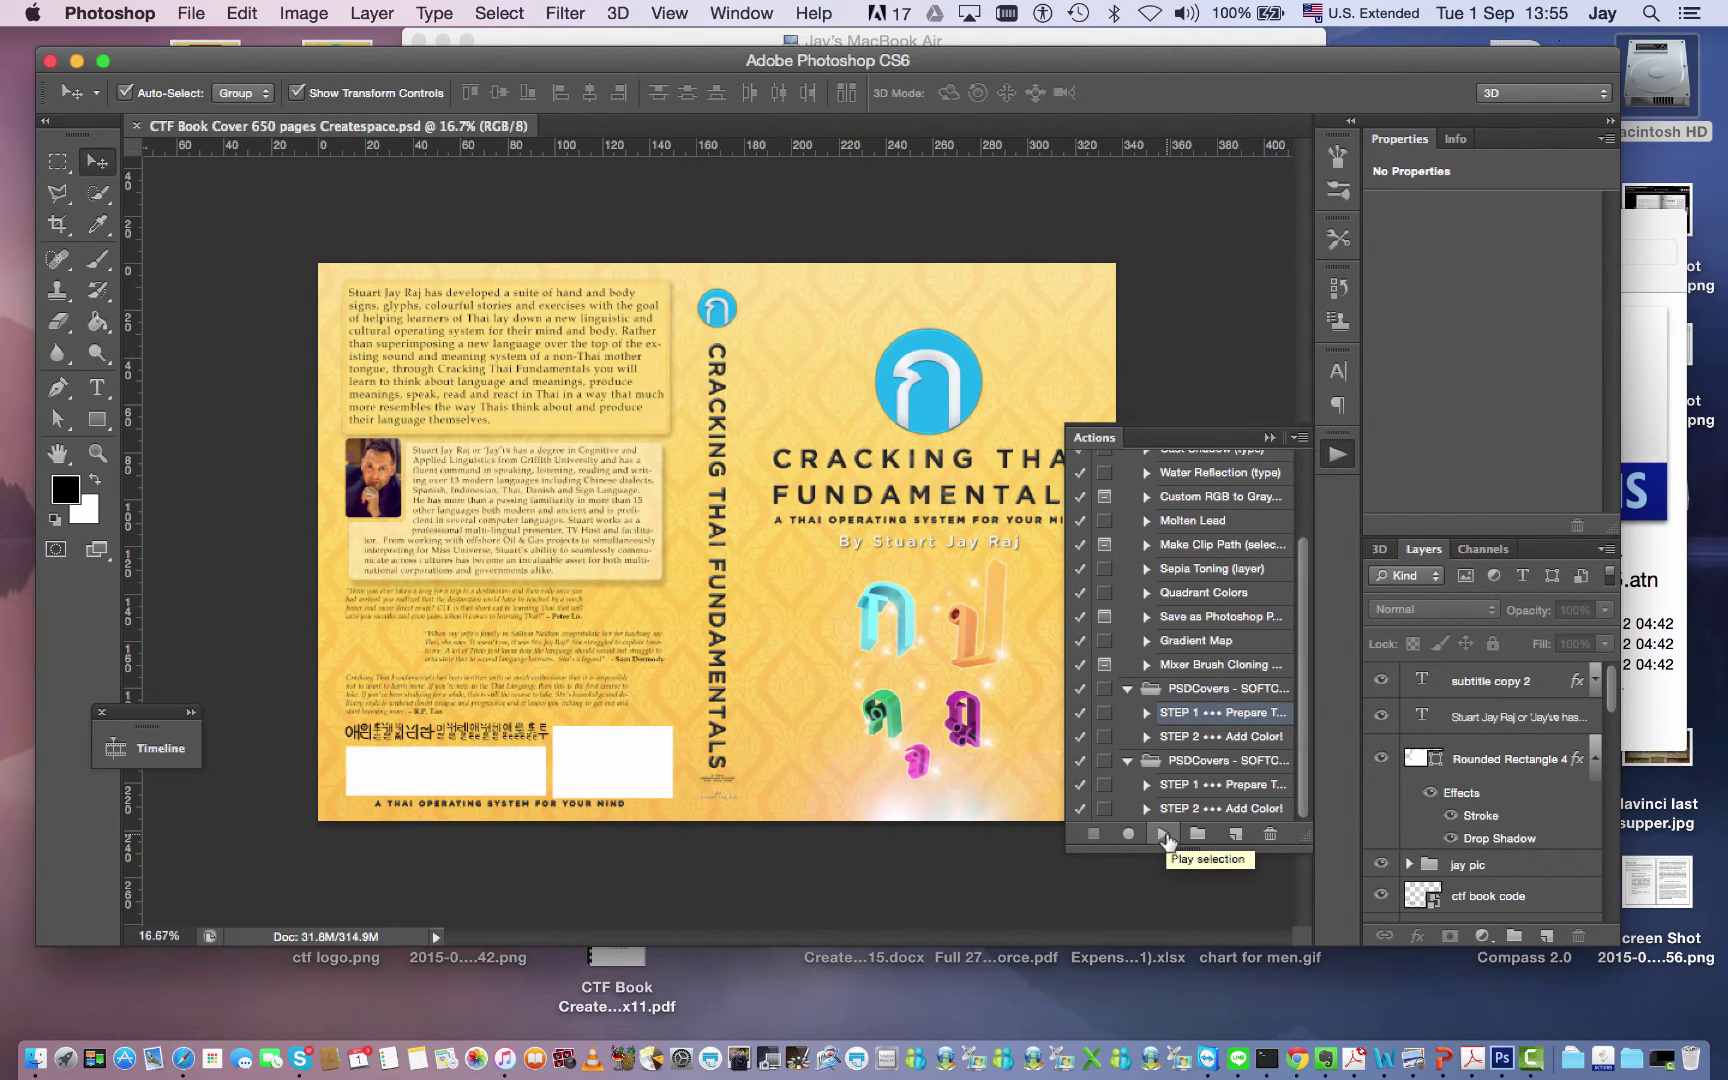
left_click(1163, 834)
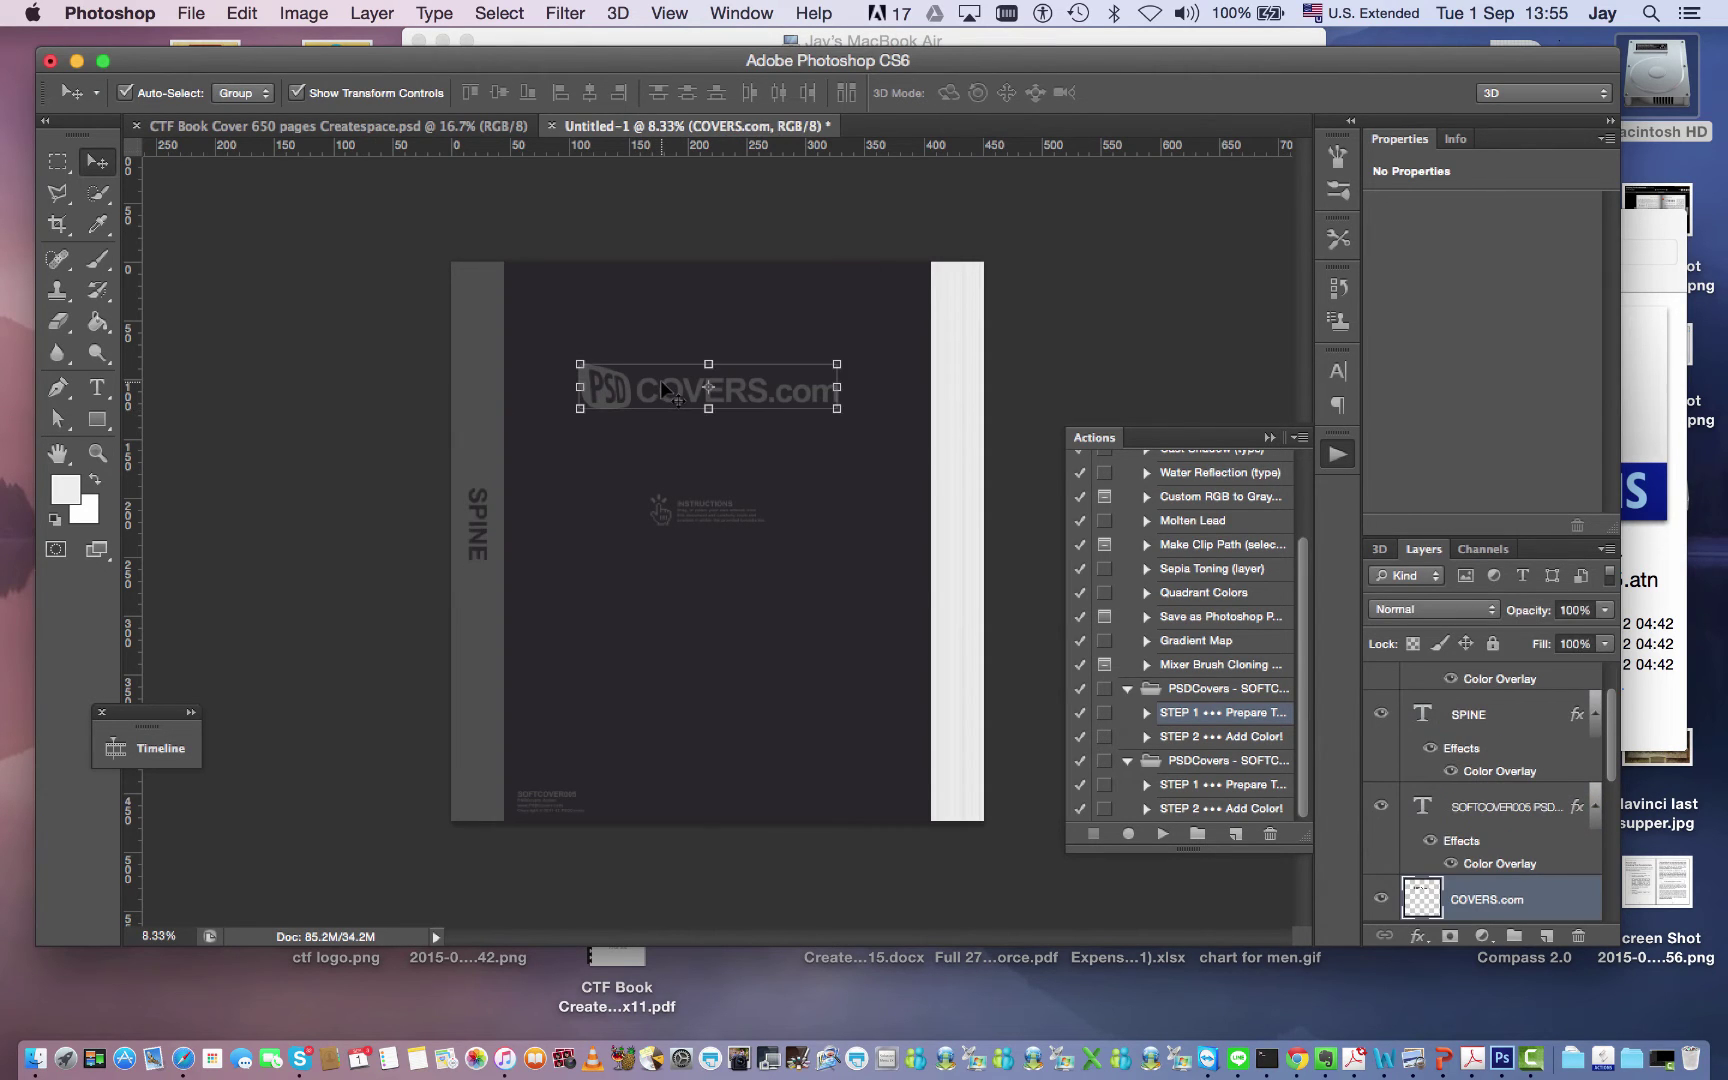
Step: Select and delete the SPINE and INSTRUCTIONS placeholder text layers
left_click(476, 538)
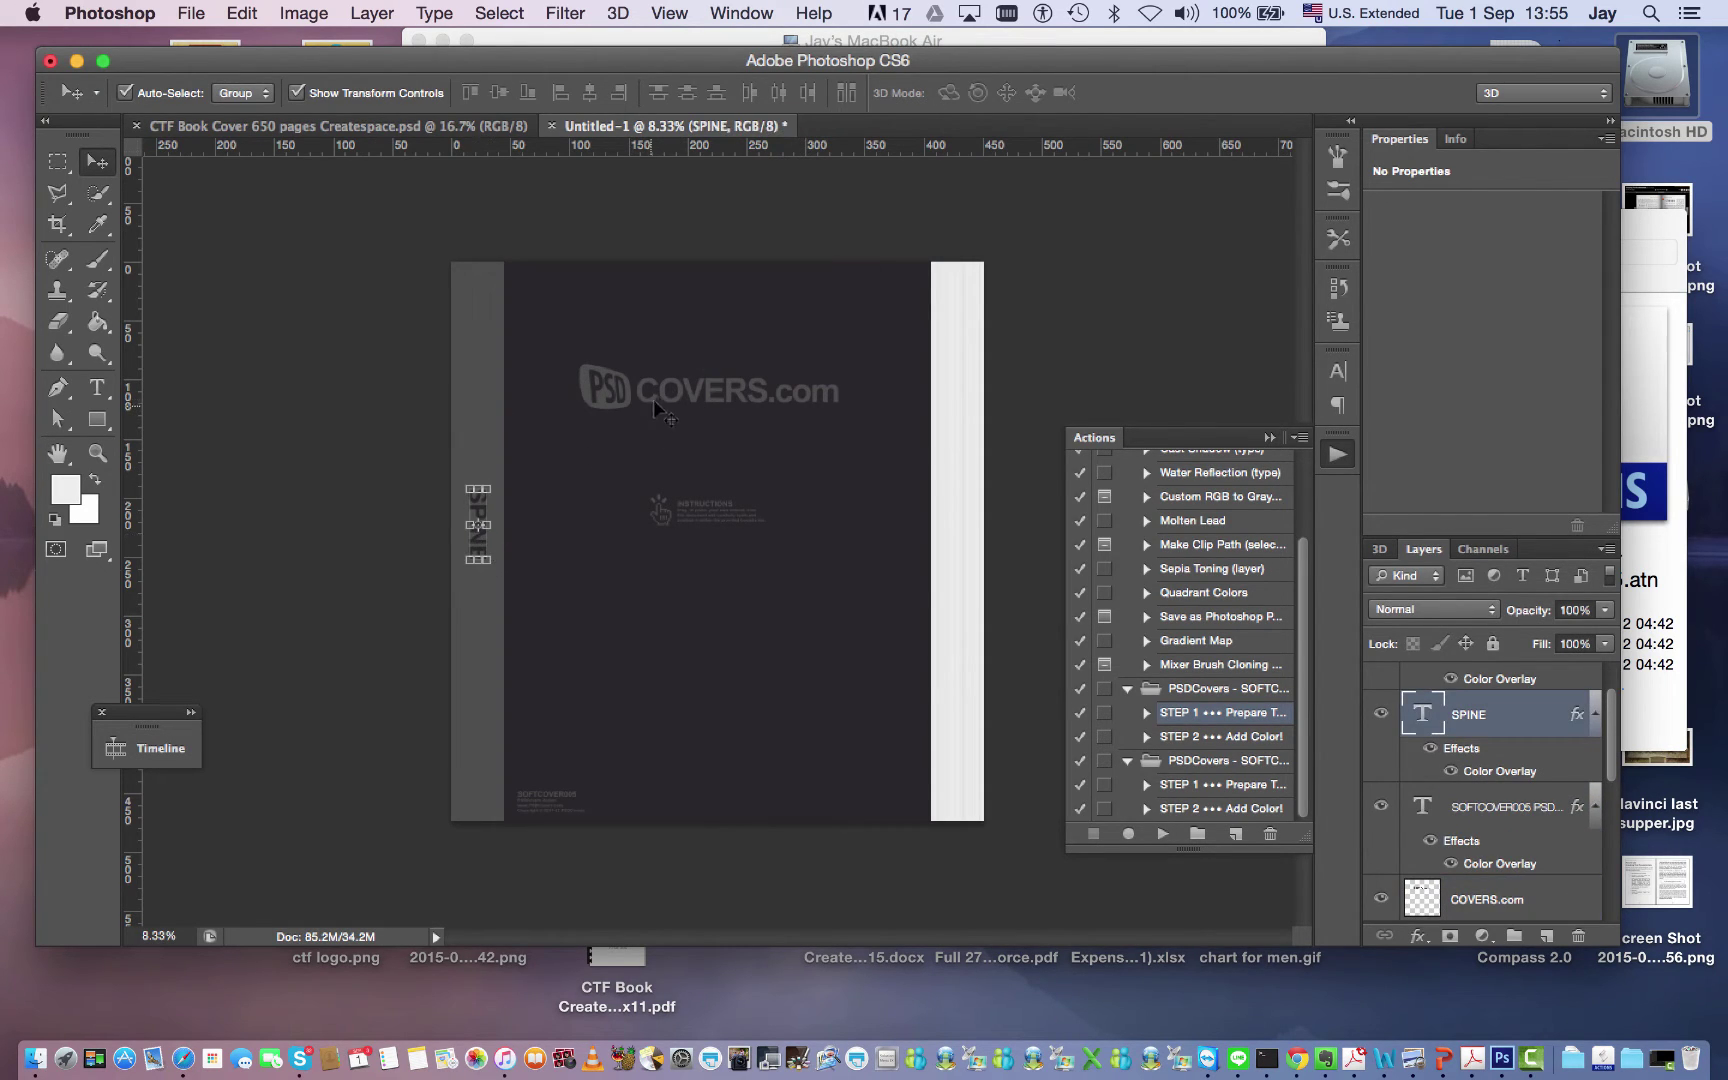
left_click(701, 514)
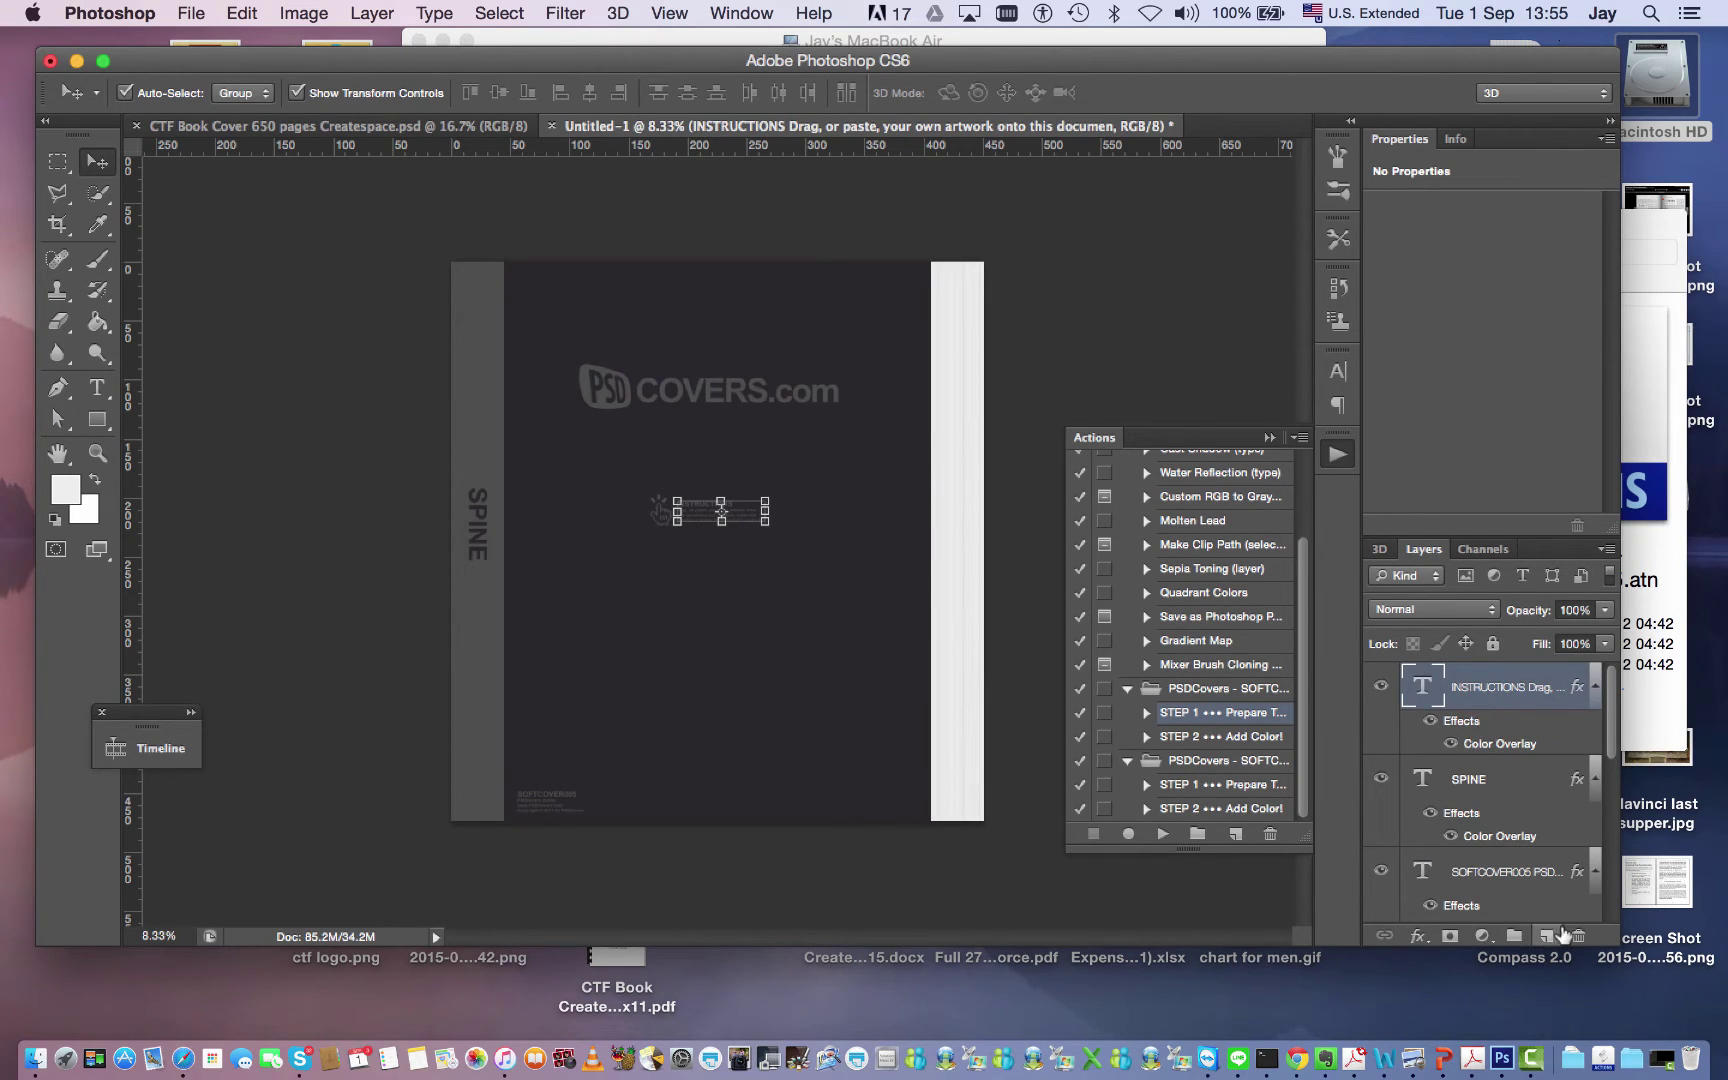
left_click(1490, 800)
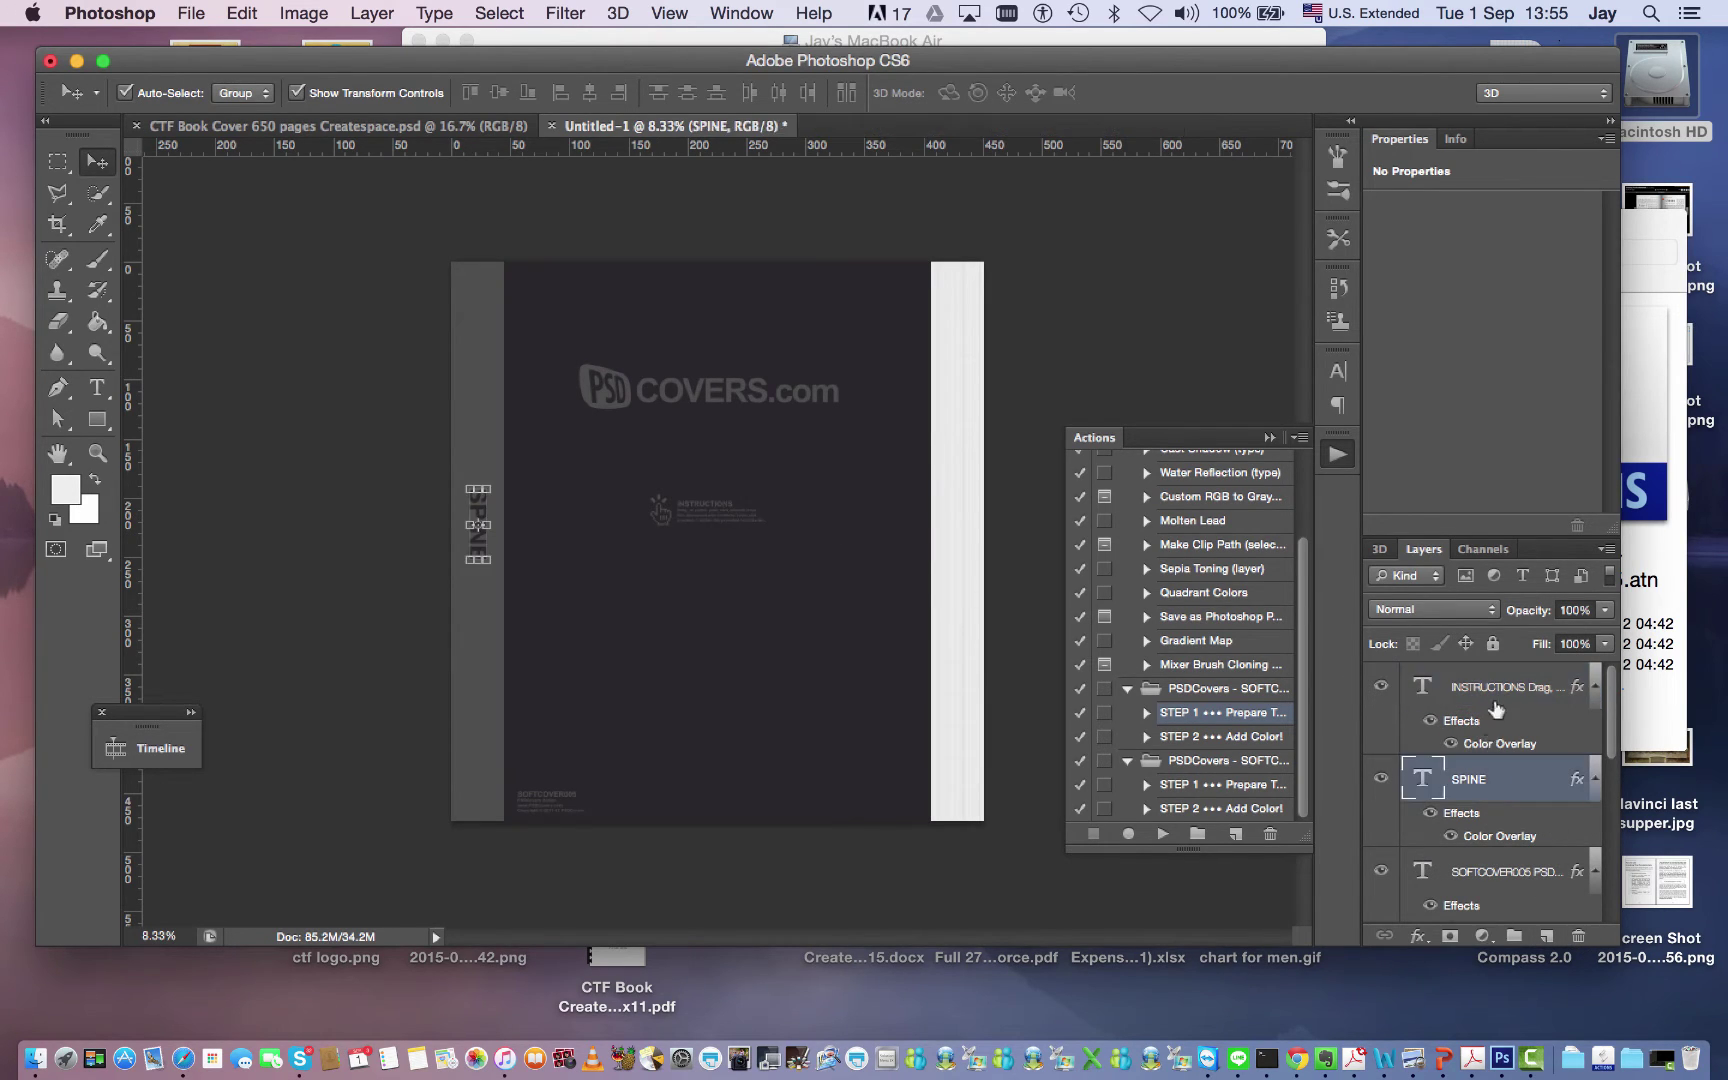
left_click(1498, 690, "shift")
Step: Delete the SOFTCOVER005 credit, COVERS.com logo and MOTO layers, then deselect
left_click(1578, 936)
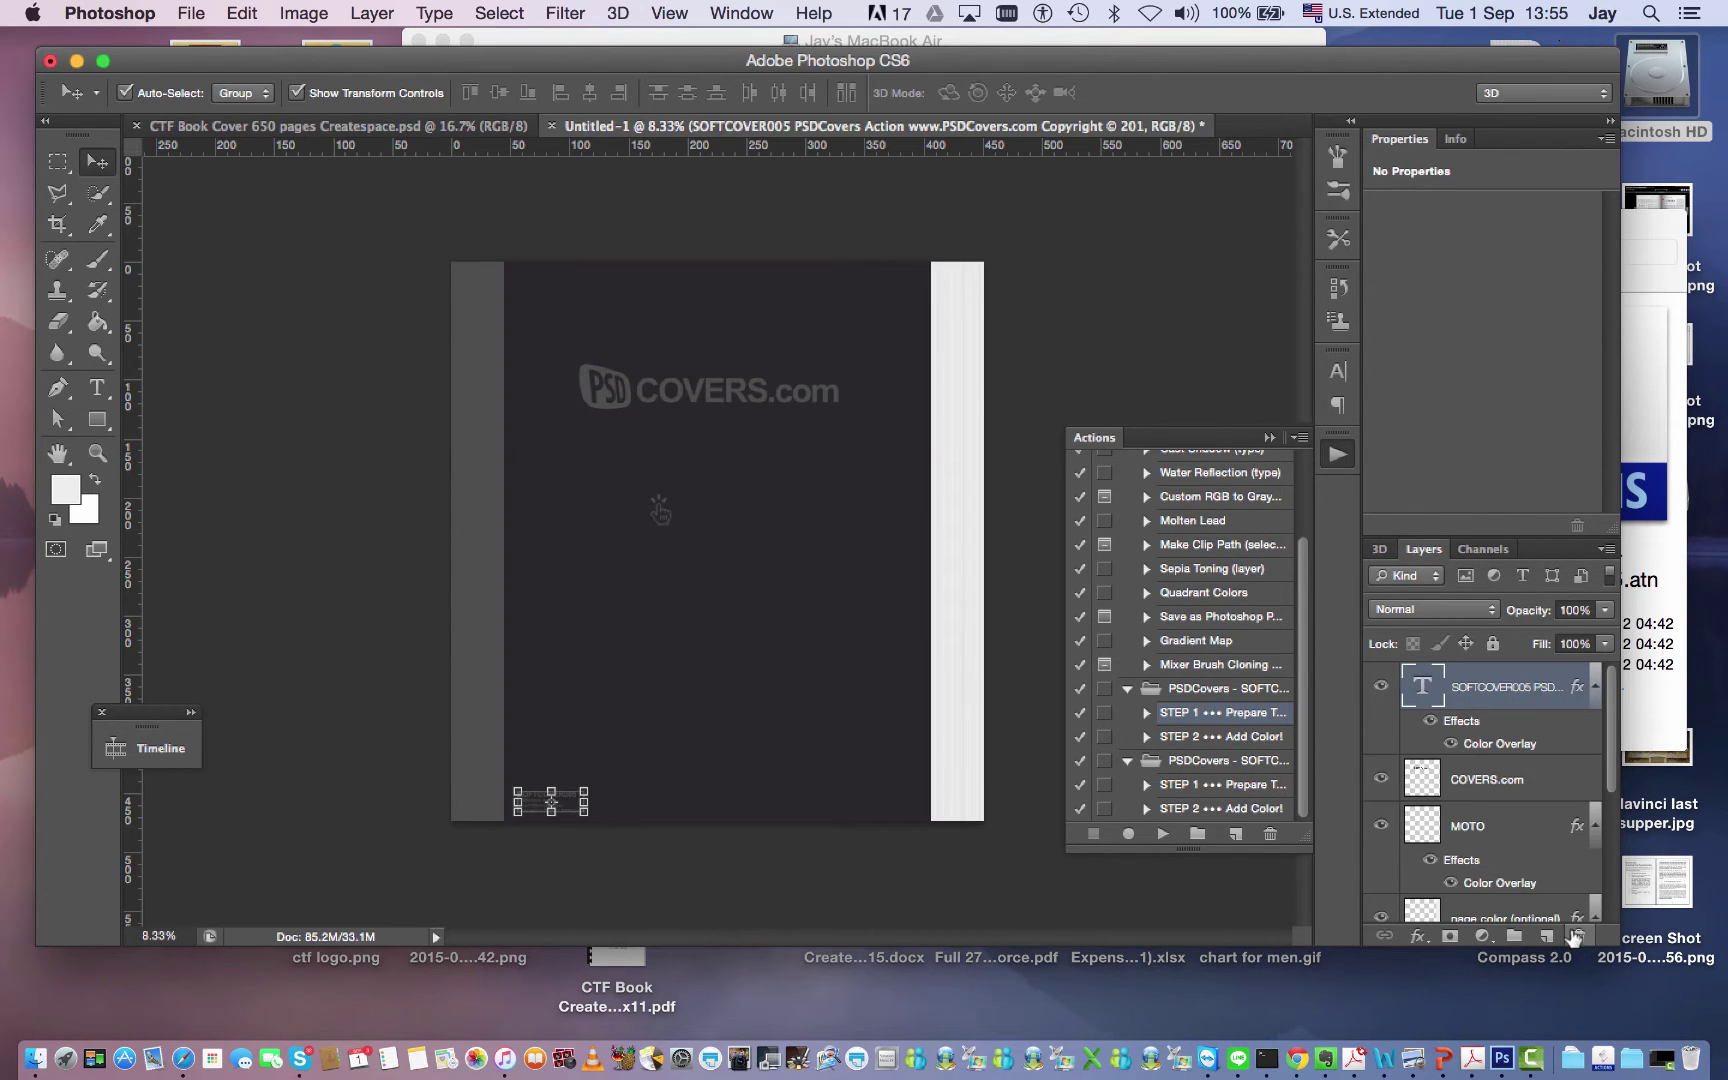
left_click(1578, 936)
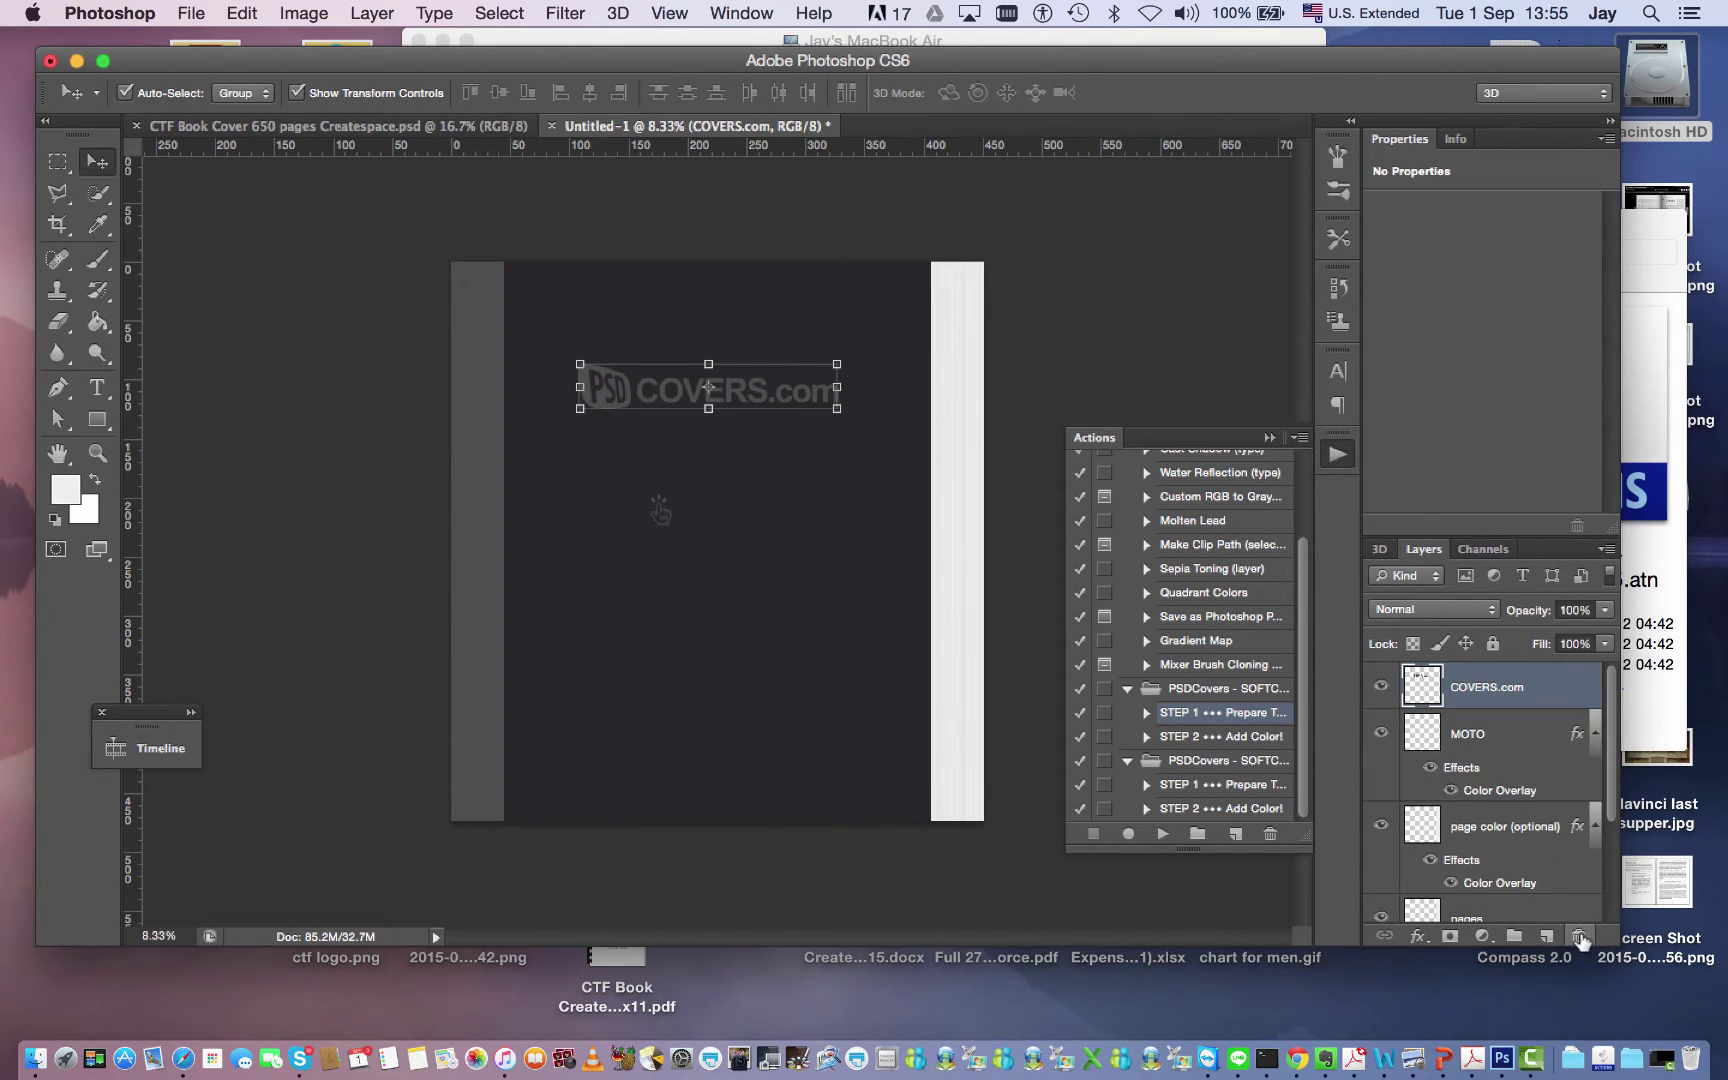
left_click(1578, 936)
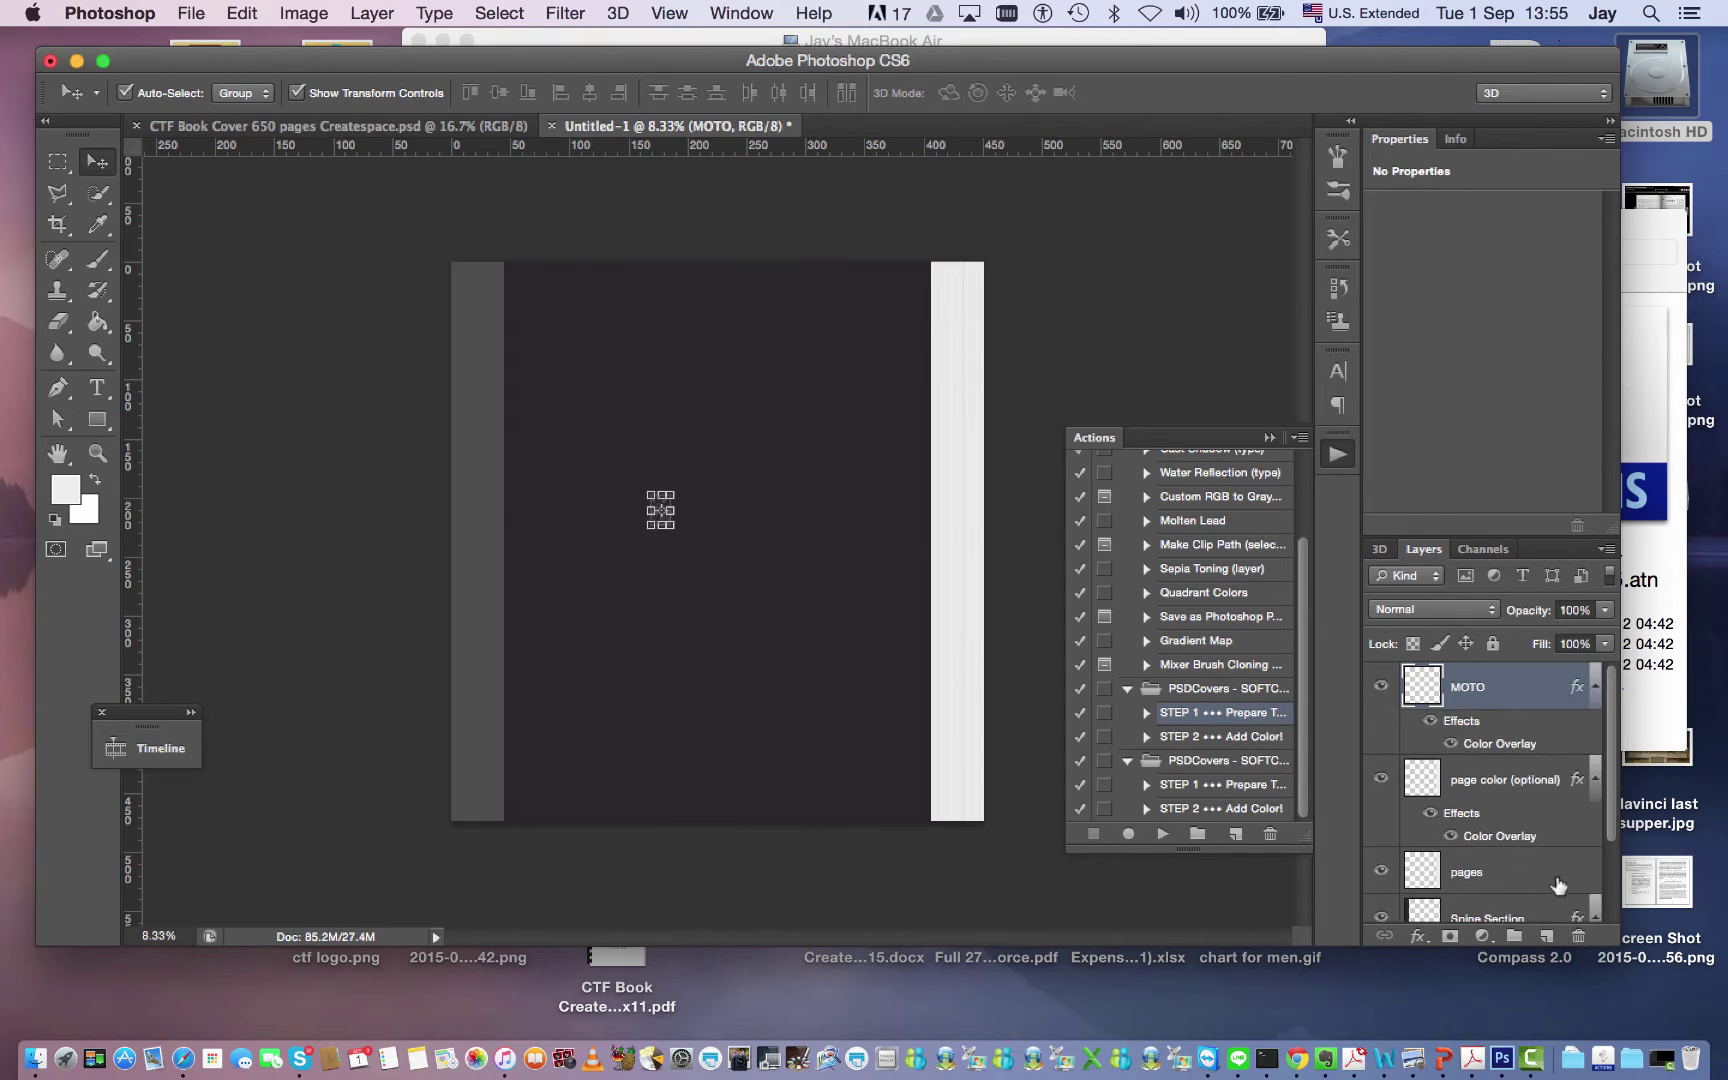
left_click(1578, 936)
left_click(329, 494)
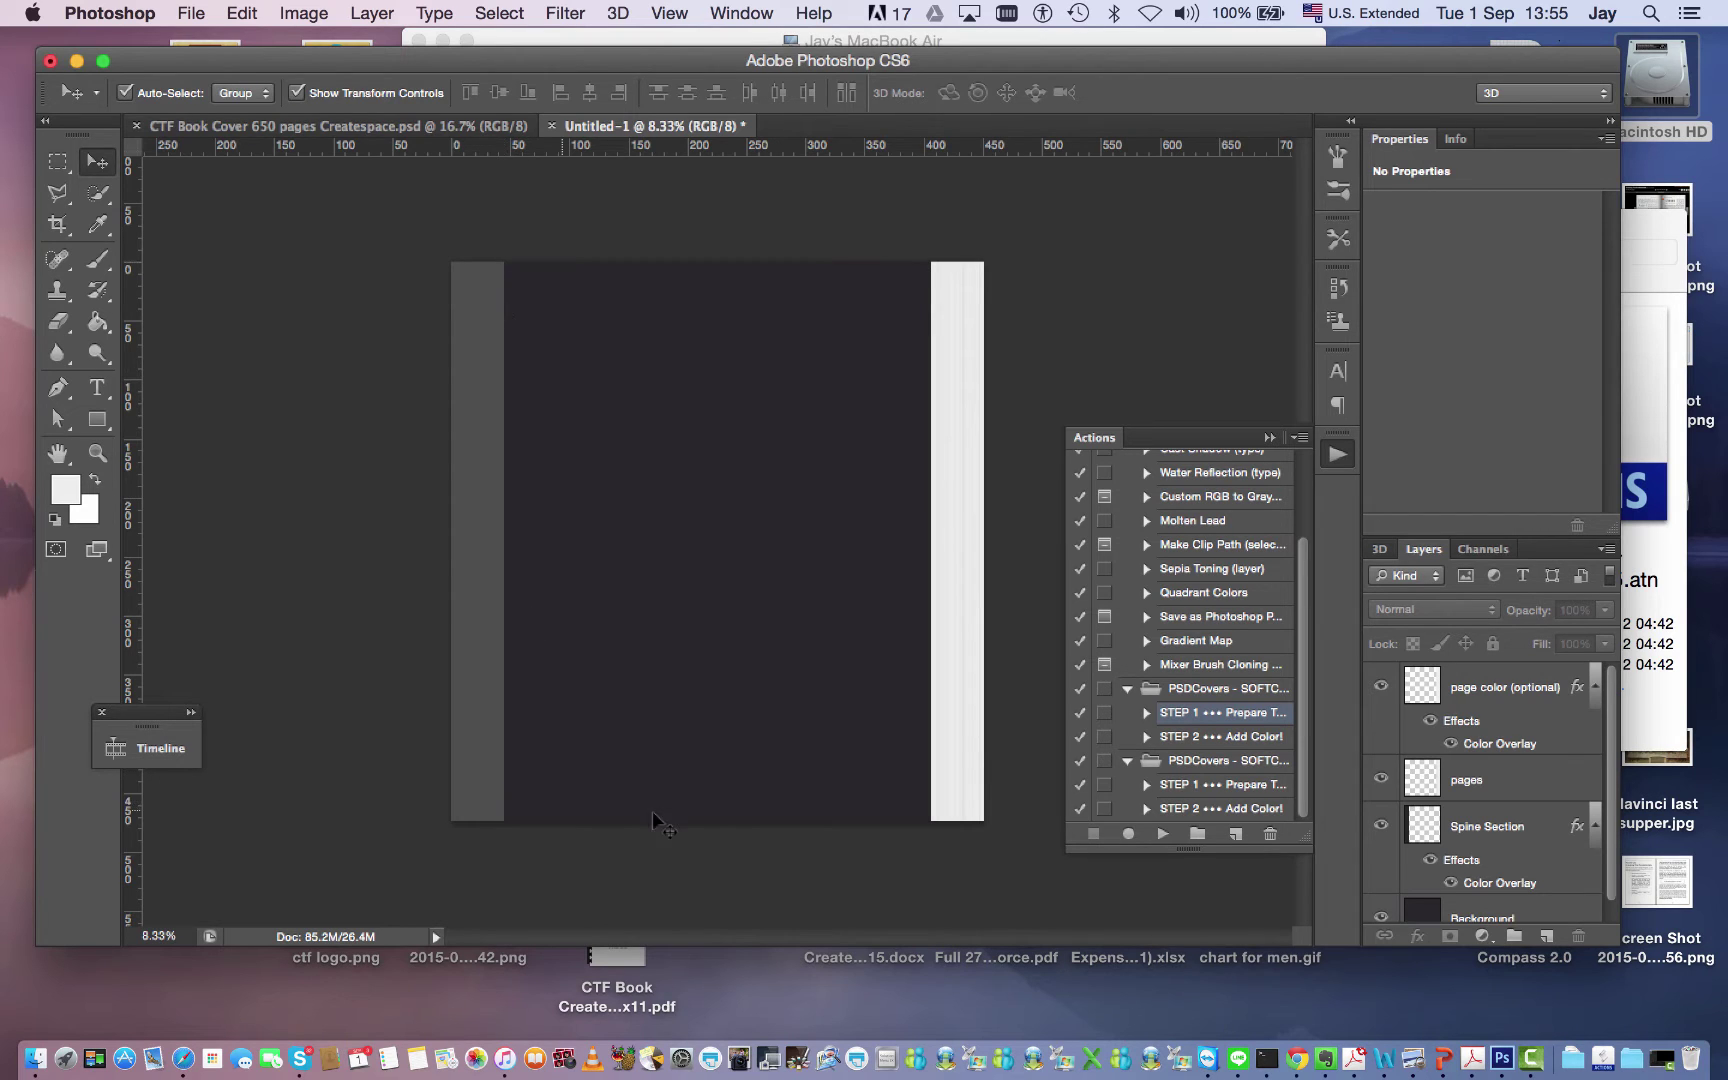
Step: Compare the CTF Book Cover and Untitled-1 documents, then turn the cover's guides back on
left_click(383, 133)
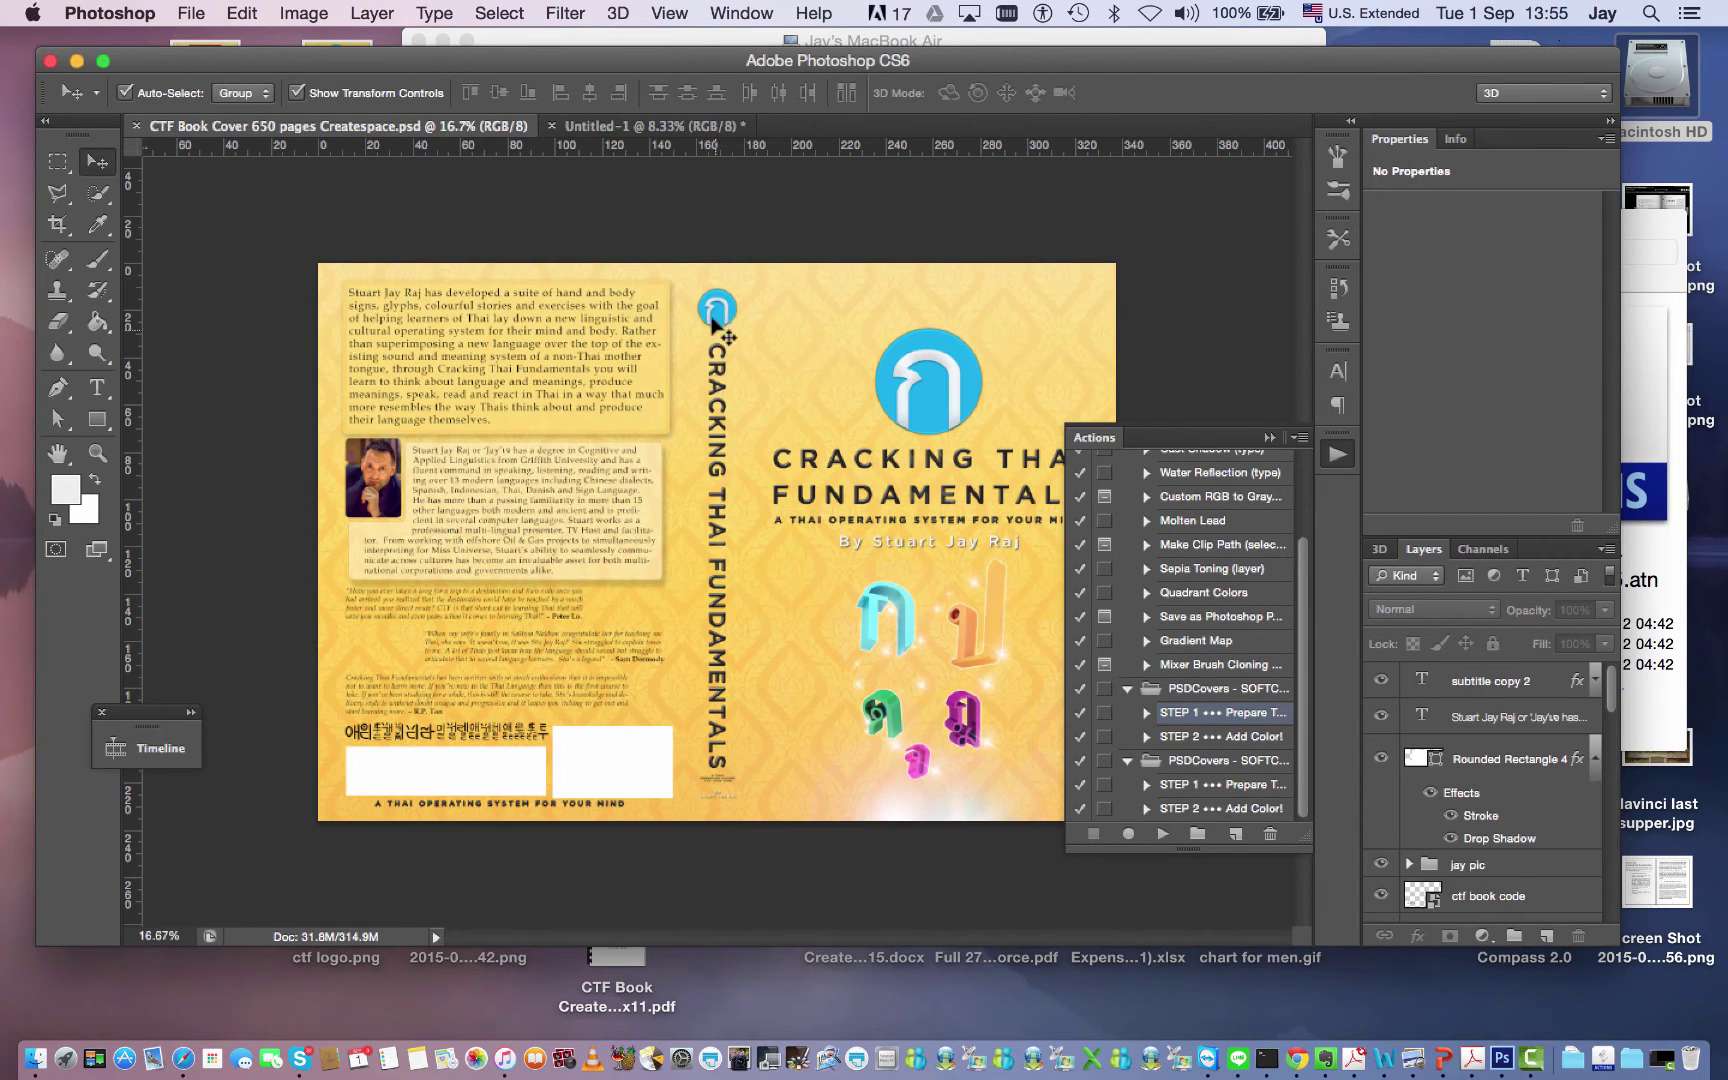
left_click(1269, 438)
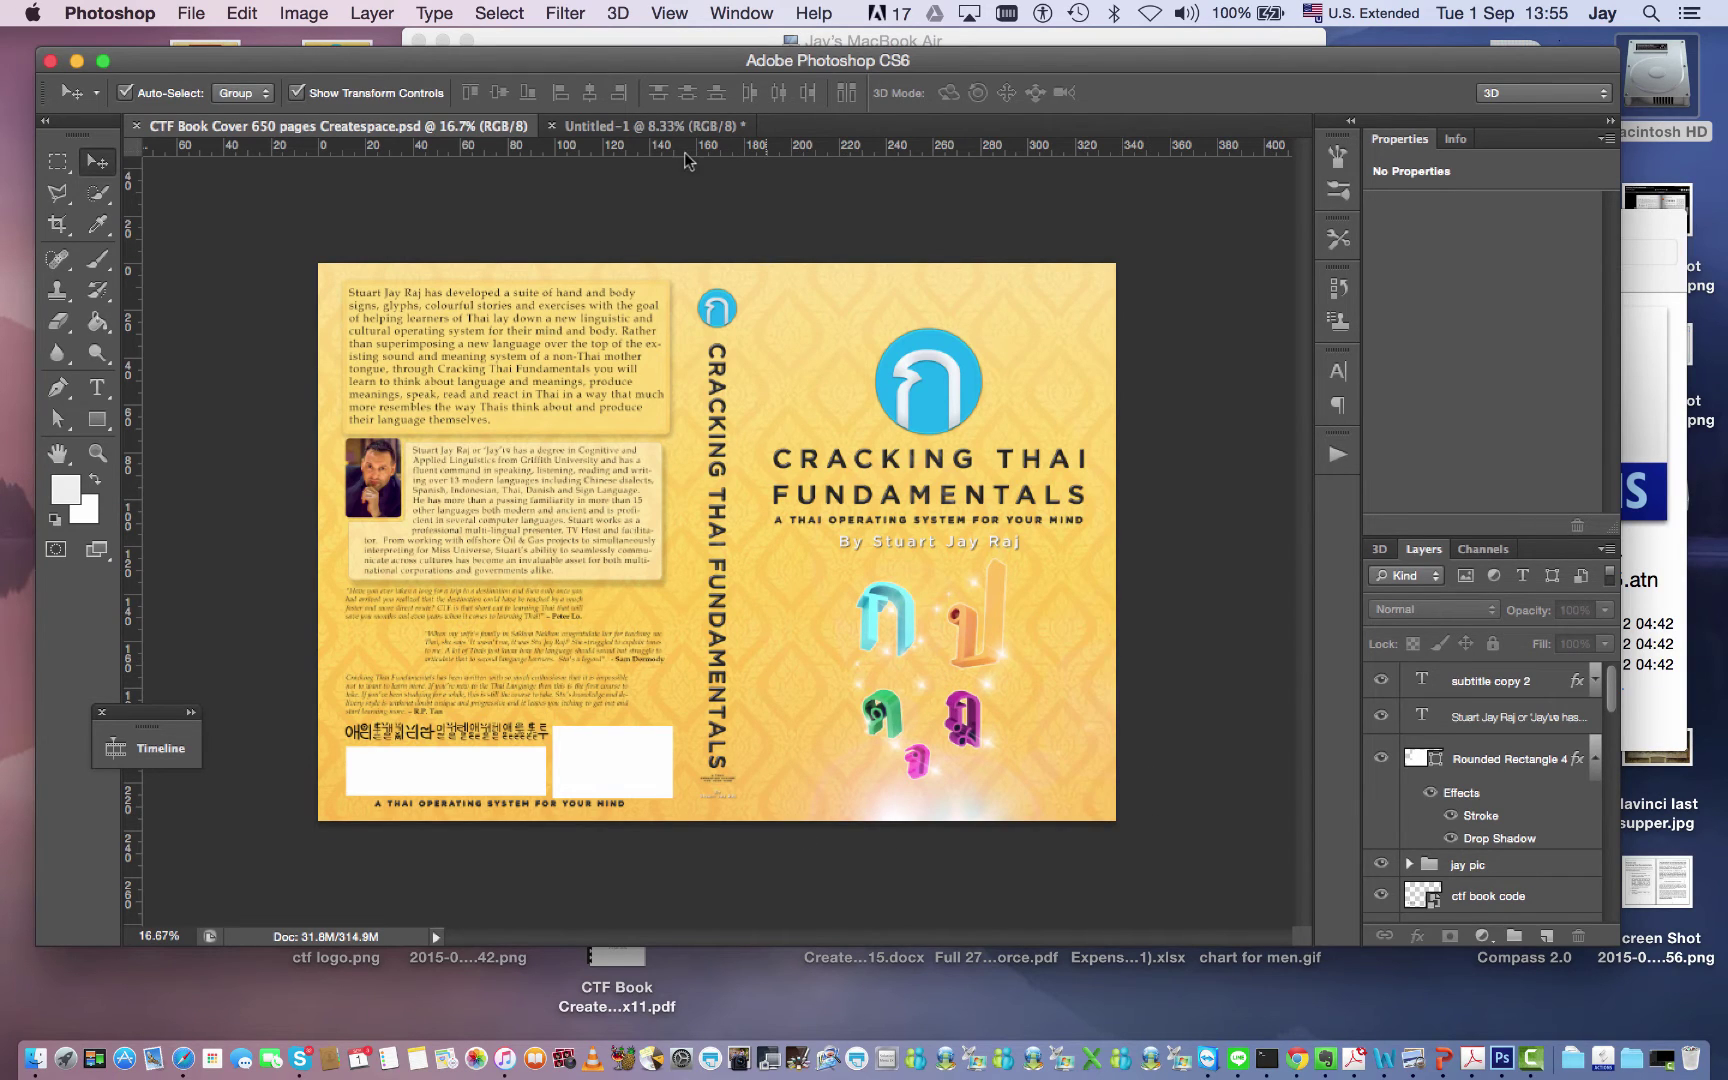
left_click(652, 126)
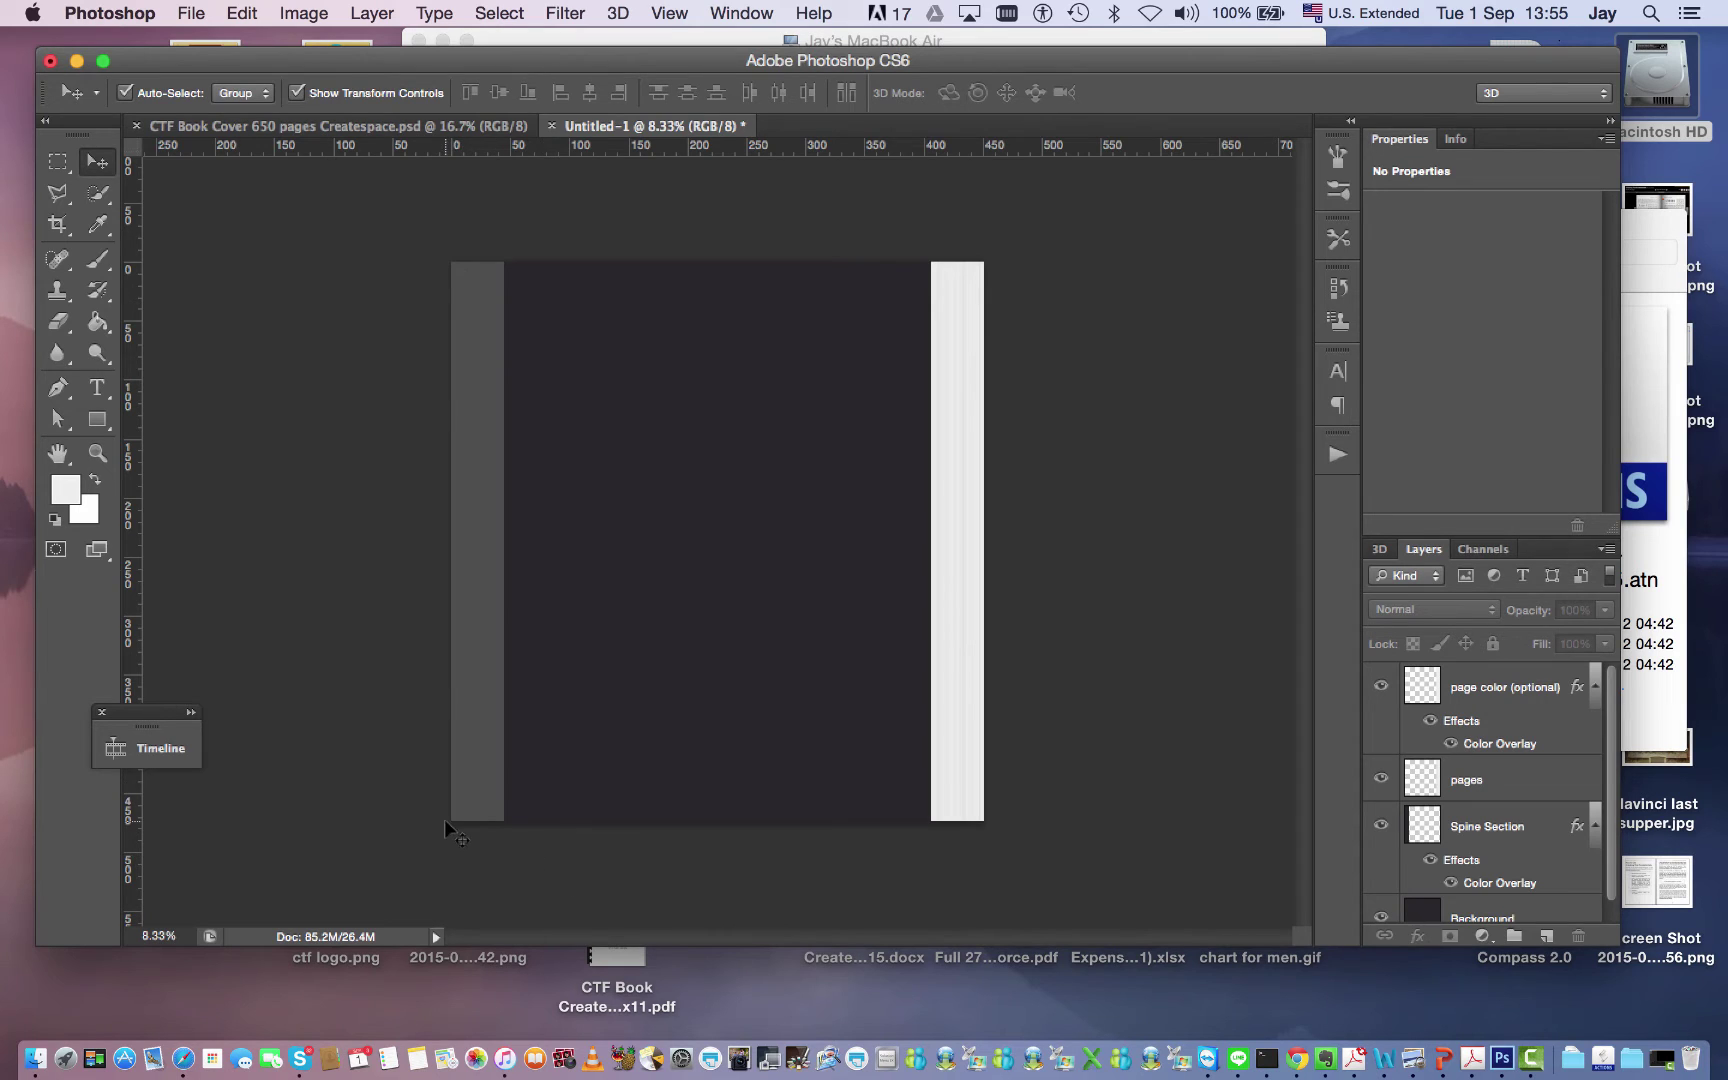
left_click(417, 127)
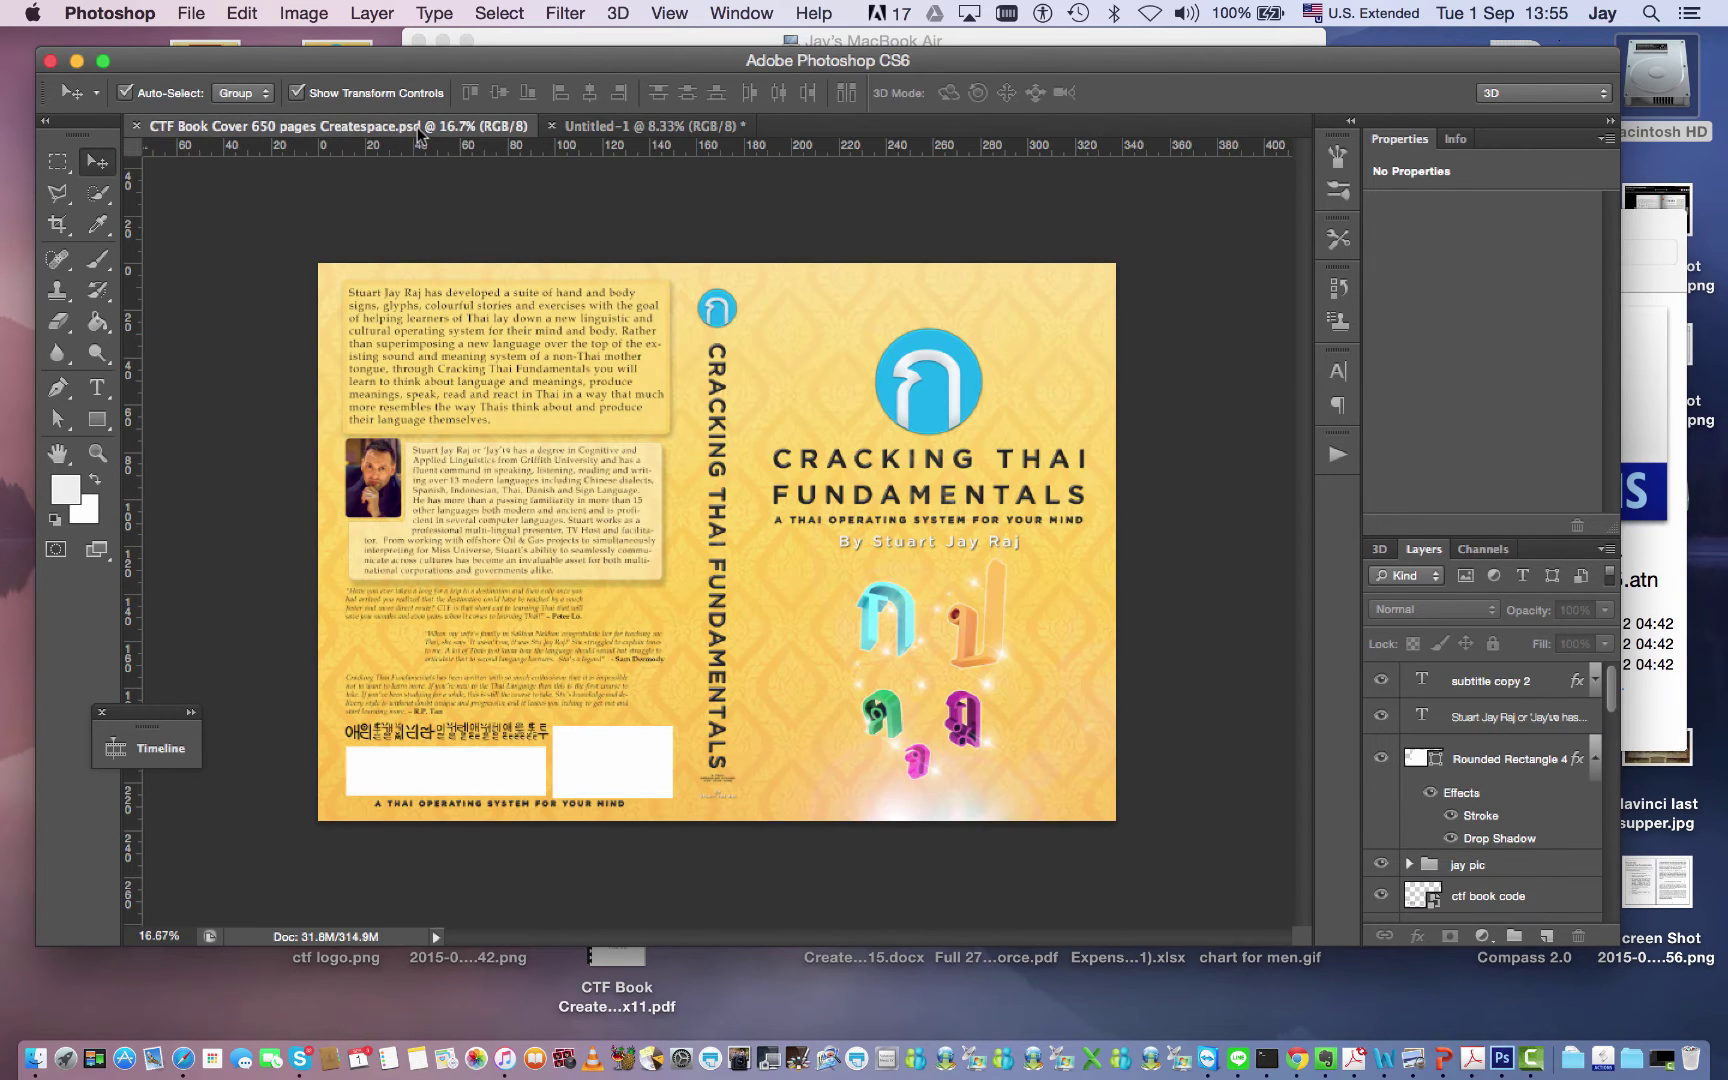
left_click(620, 126)
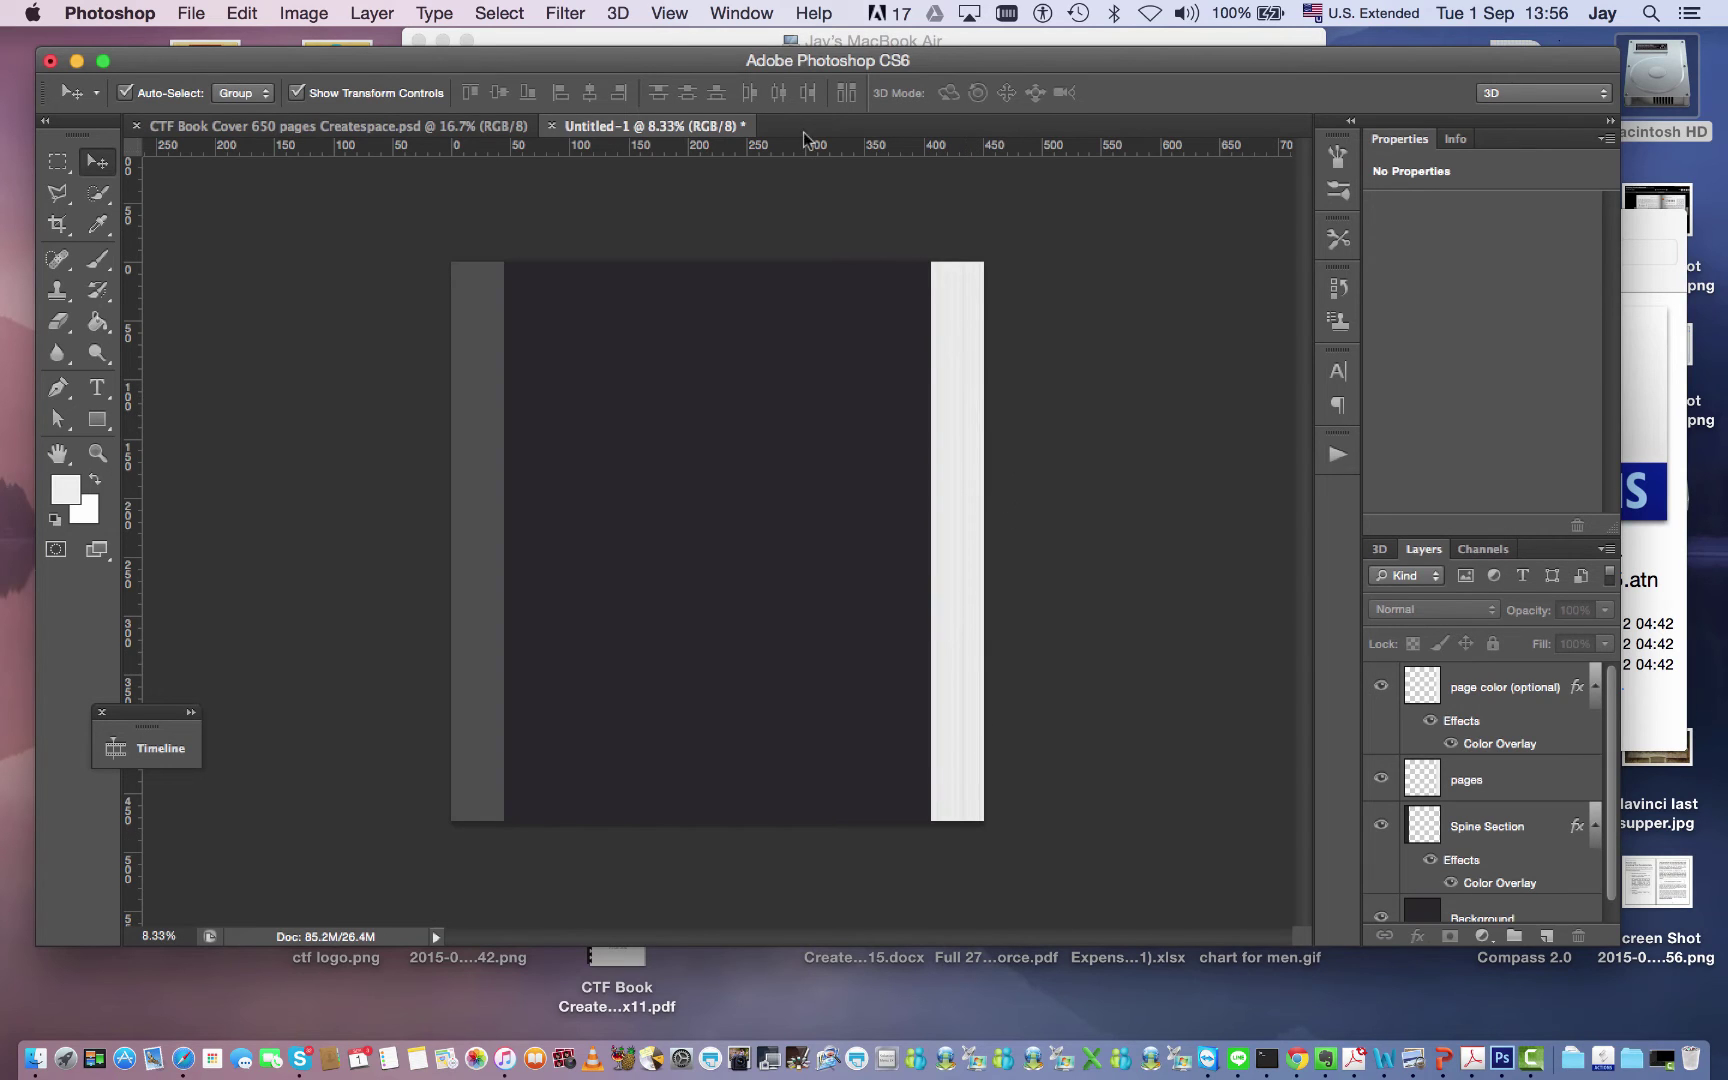
left_click(488, 132)
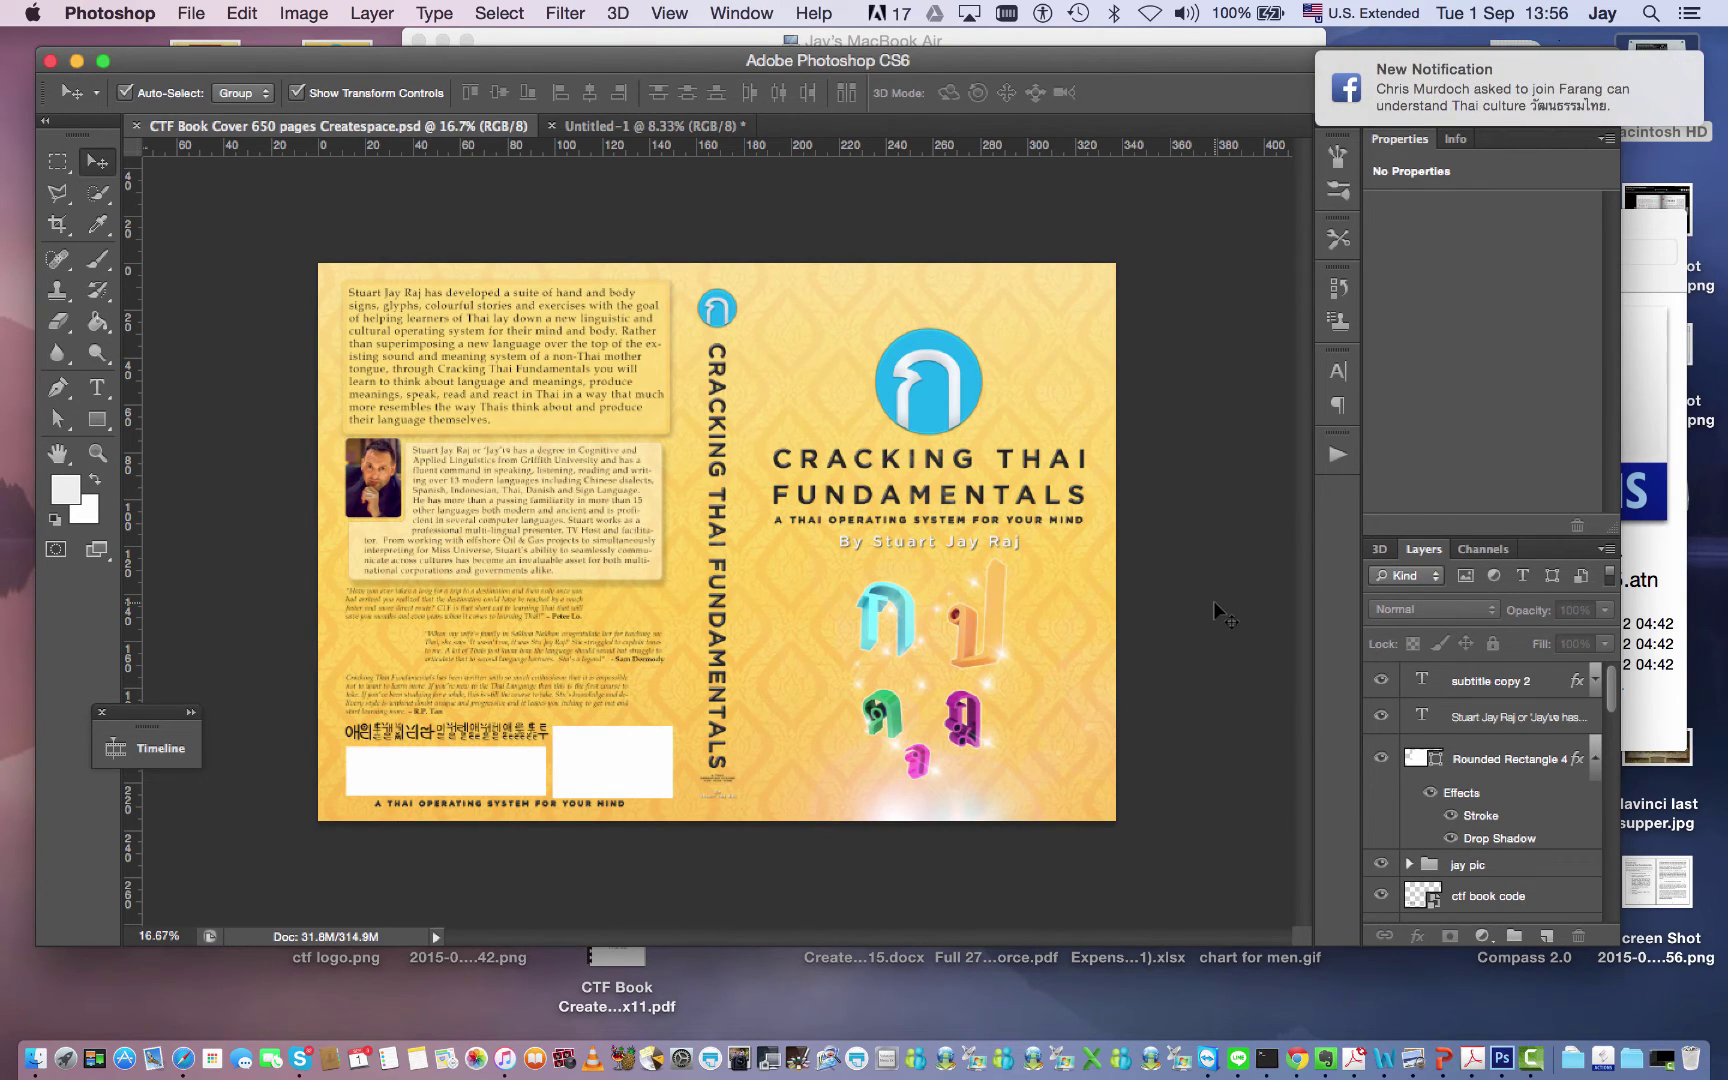
key("super+semicolon")
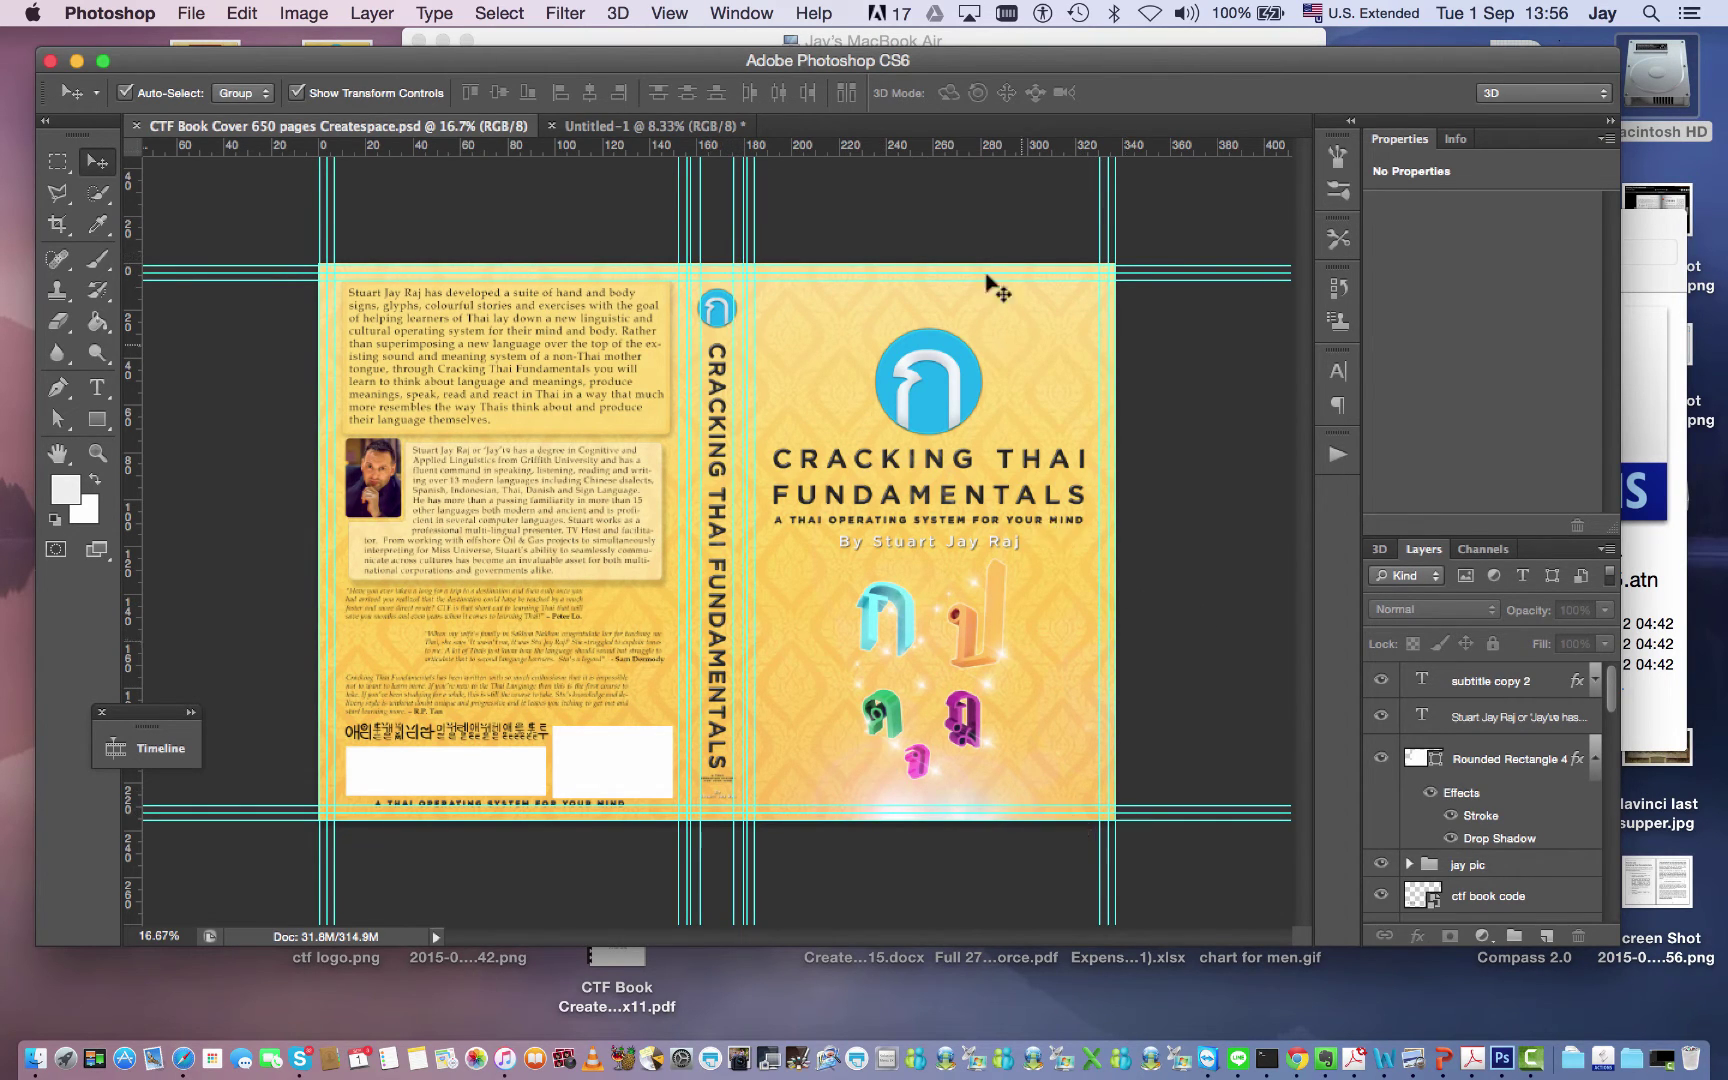
Step: Marquee-select the front cover of the spread and copy it with Edit > Copy Merged
left_click(57, 162)
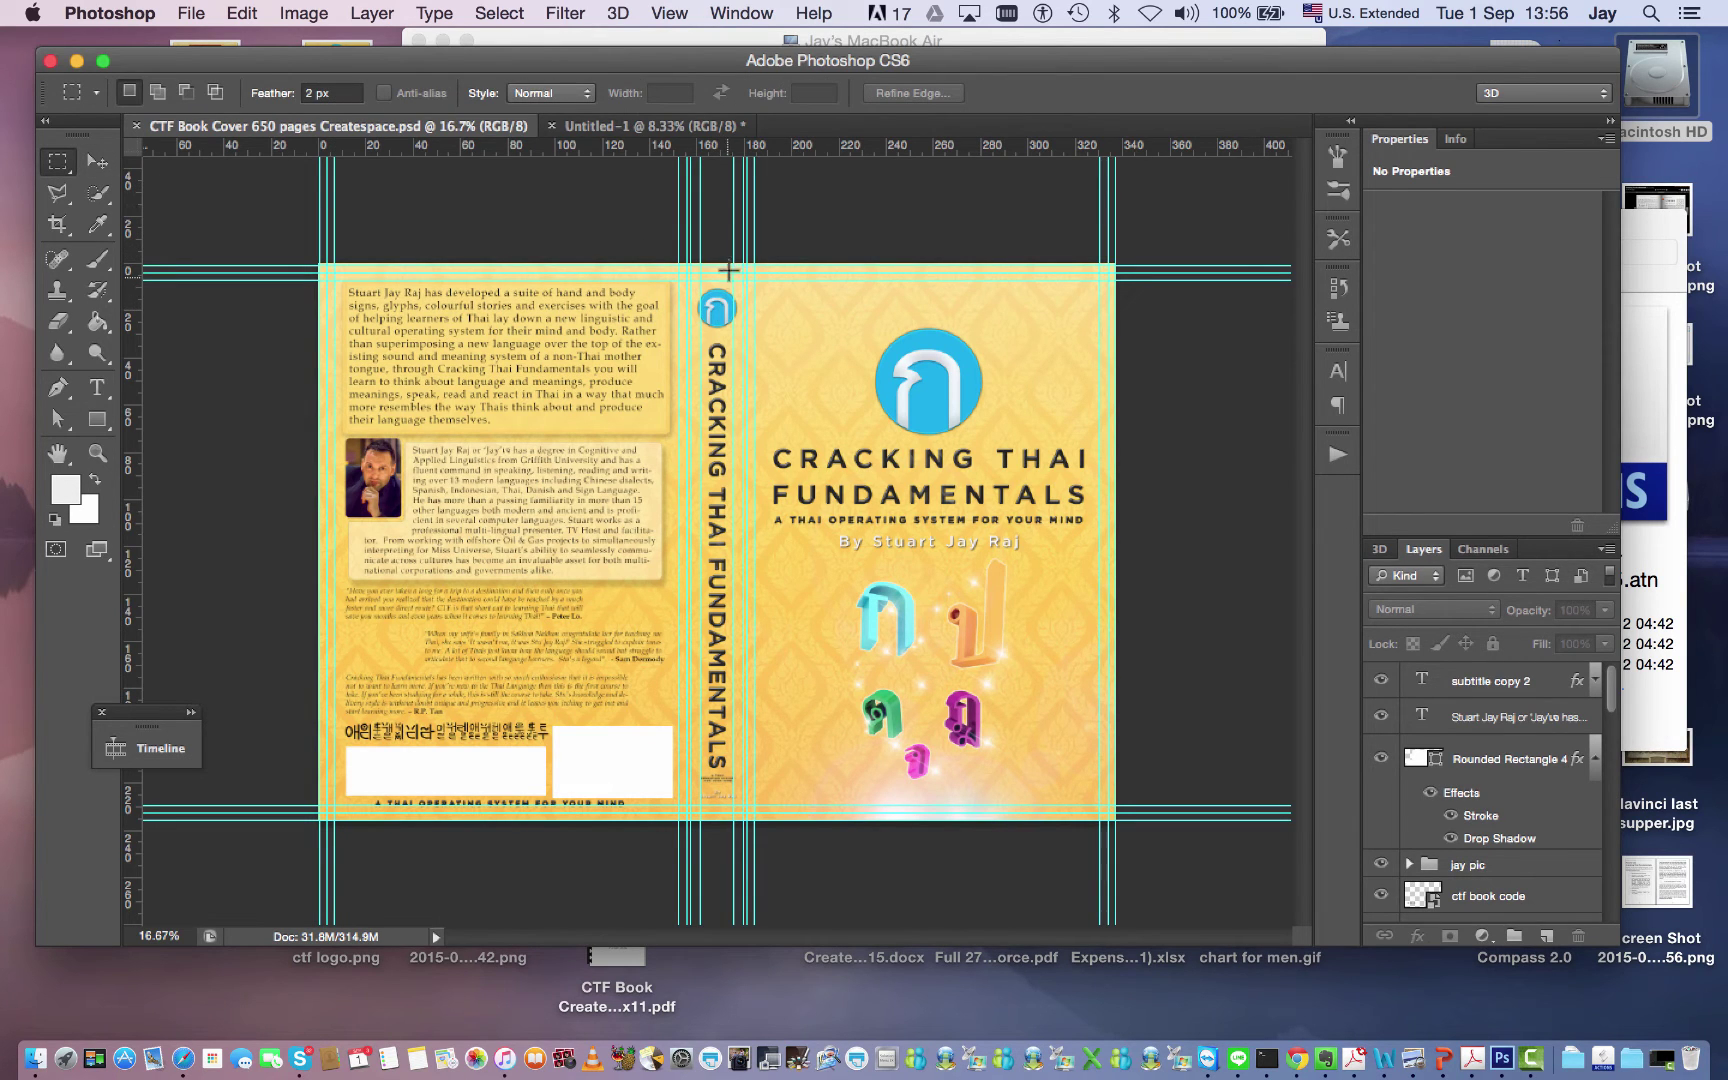
key("super+equal")
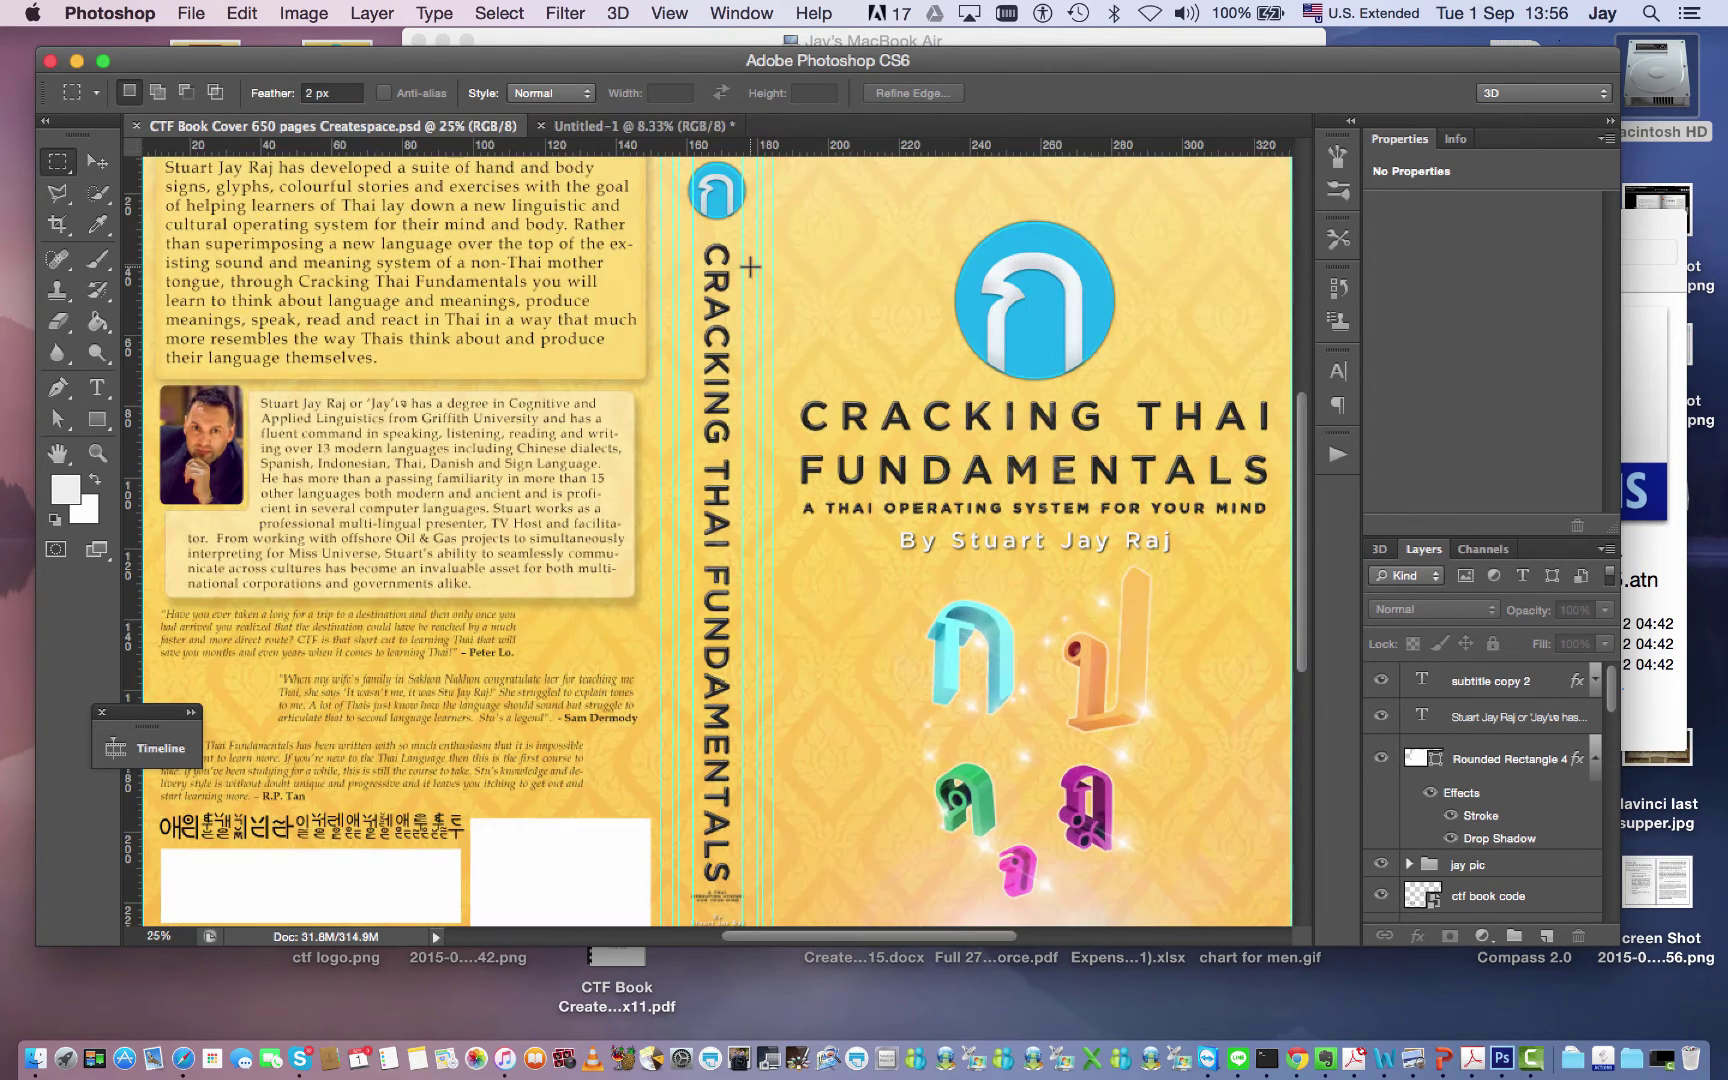
scroll(700, 270, "down", 2)
scroll(700, 270, "right", 2)
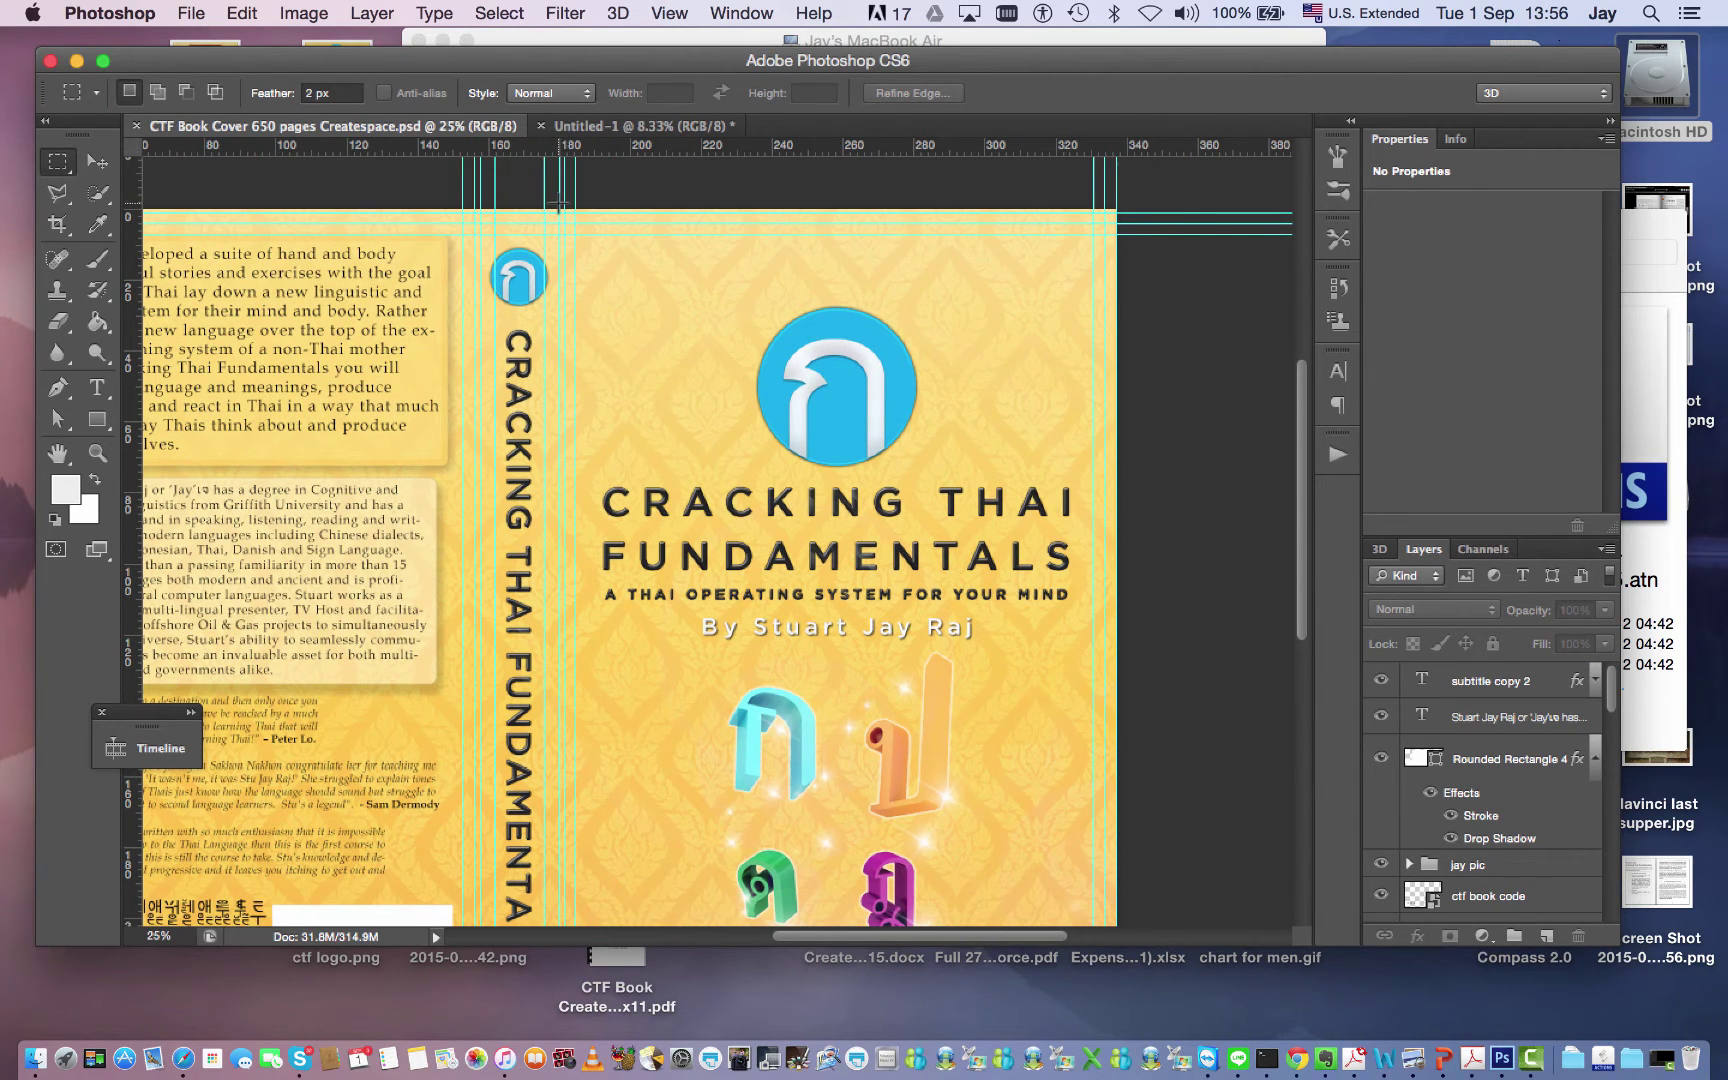
left_click_drag(558, 205, 1116, 869)
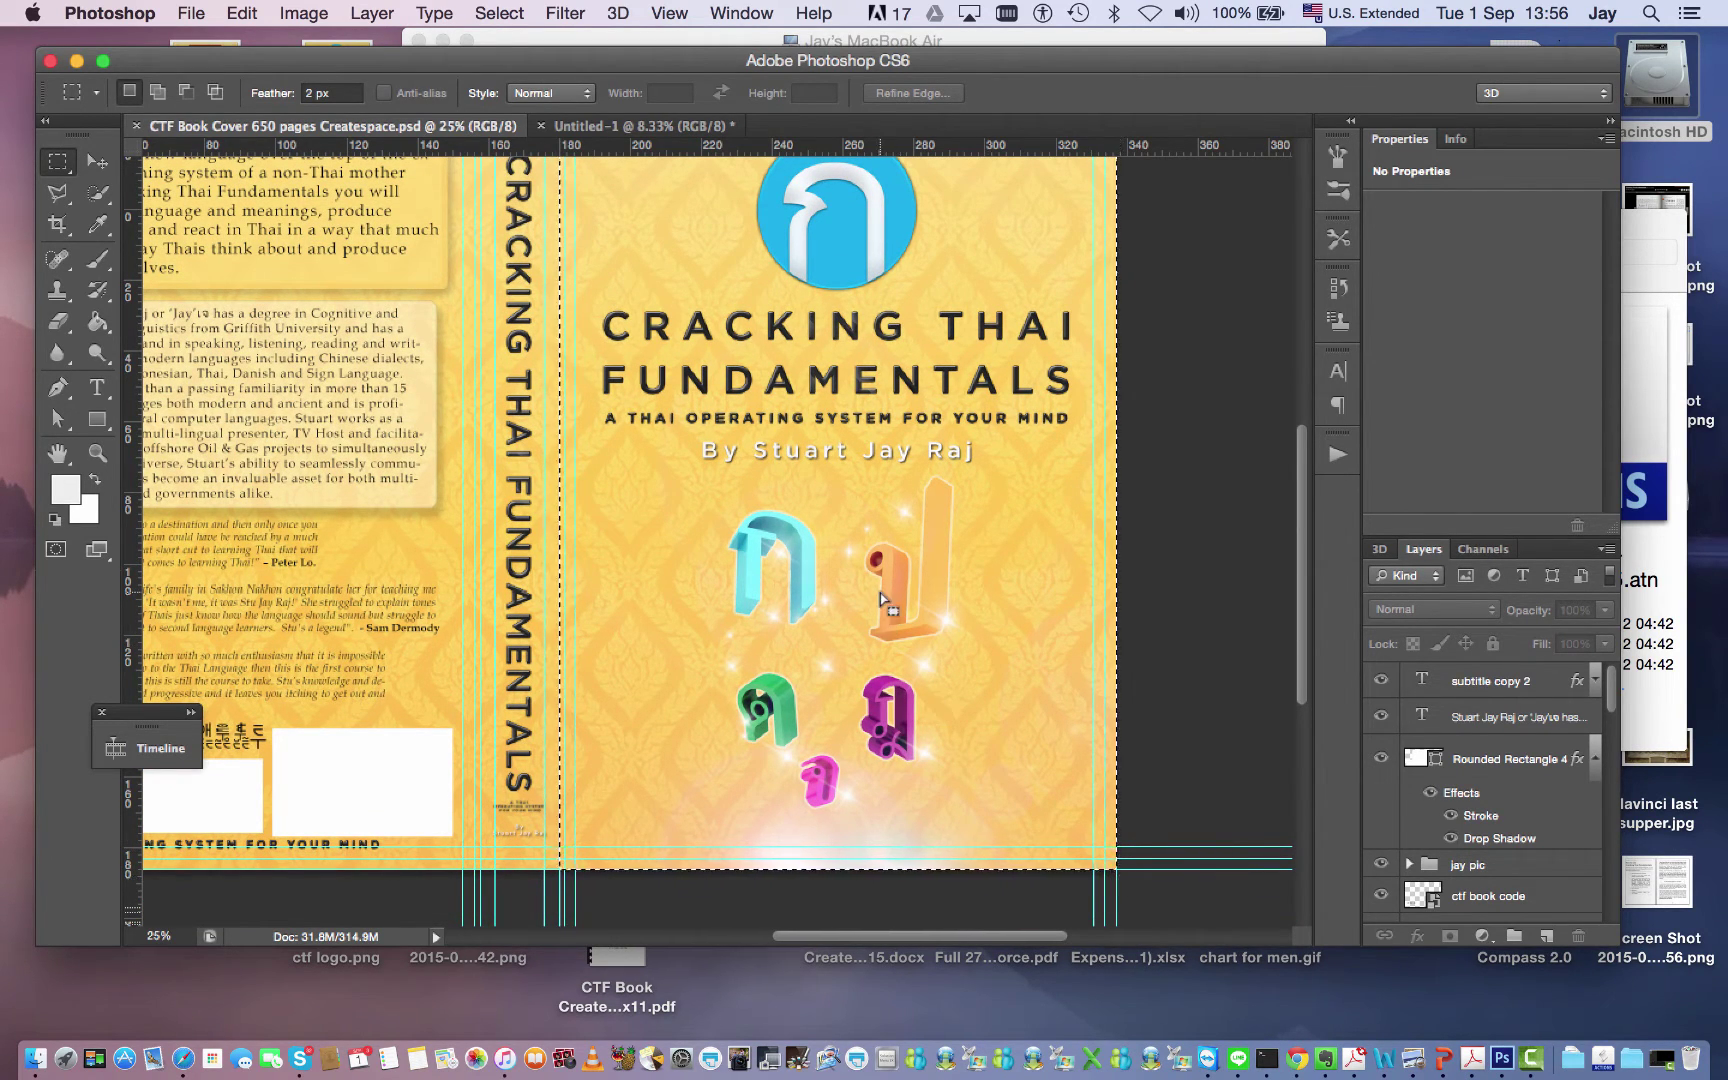
scroll(800, 528, "up", 3)
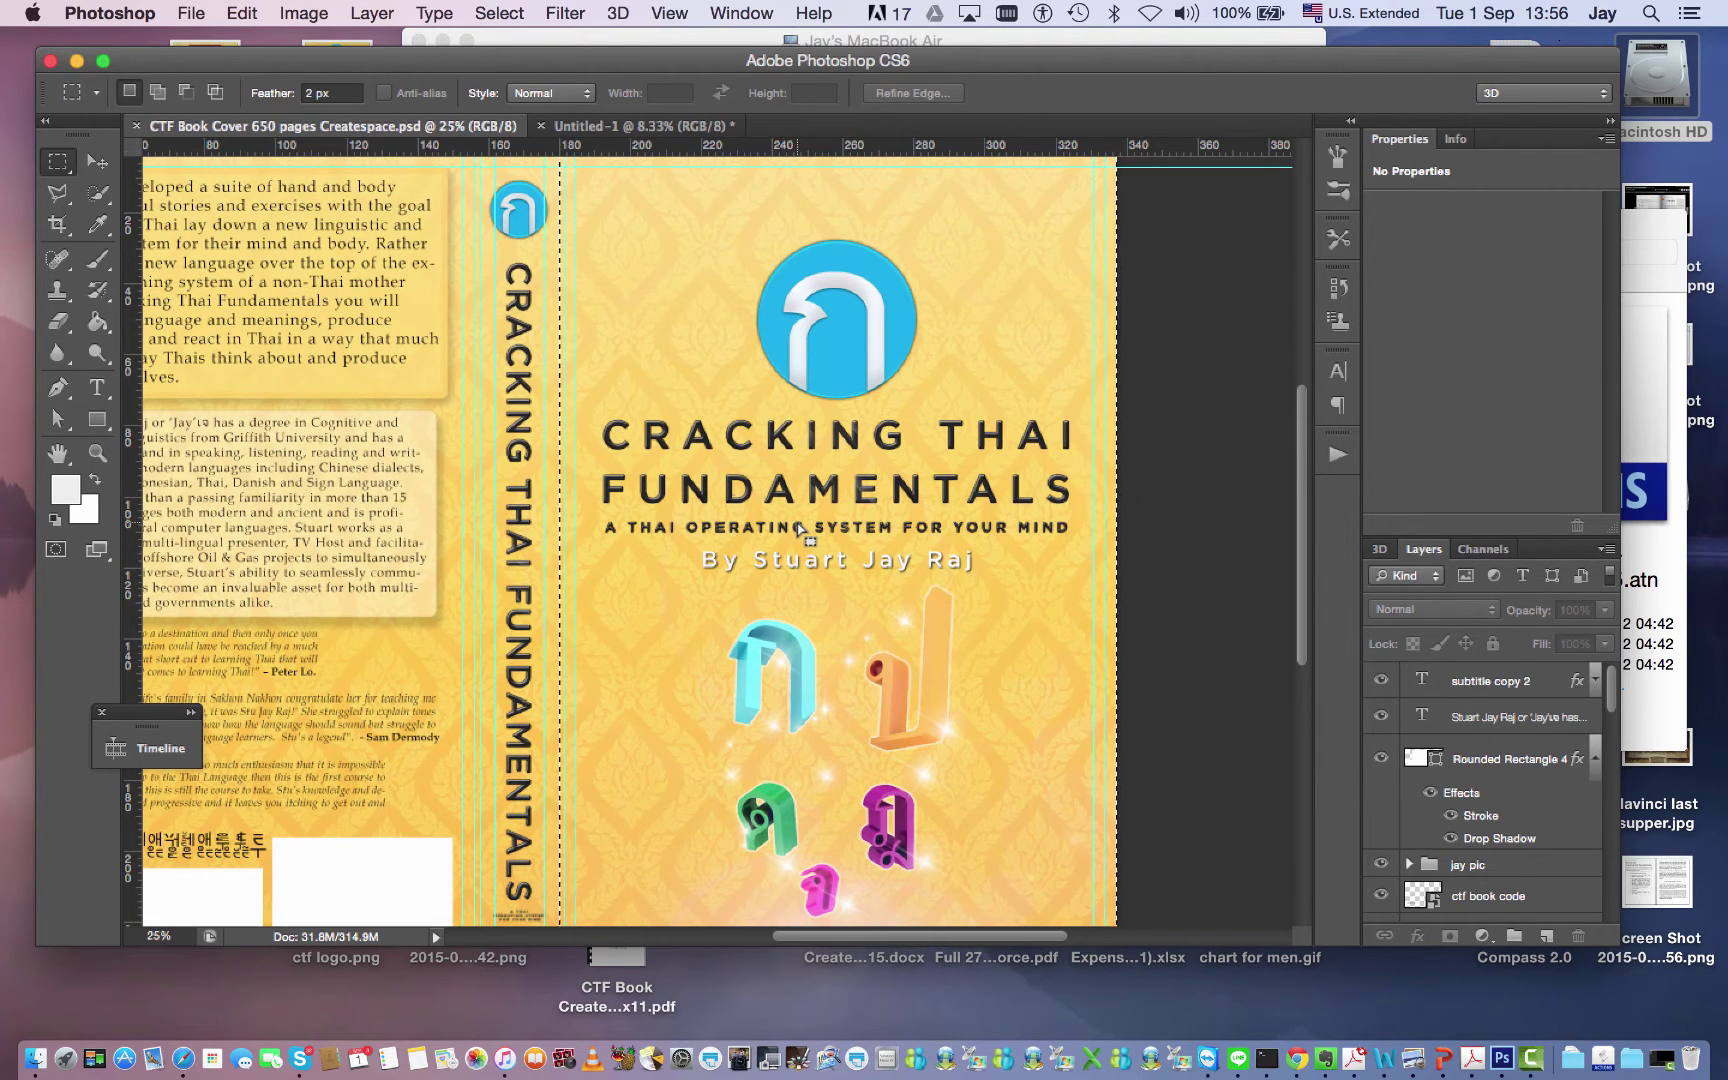
left_click(248, 13)
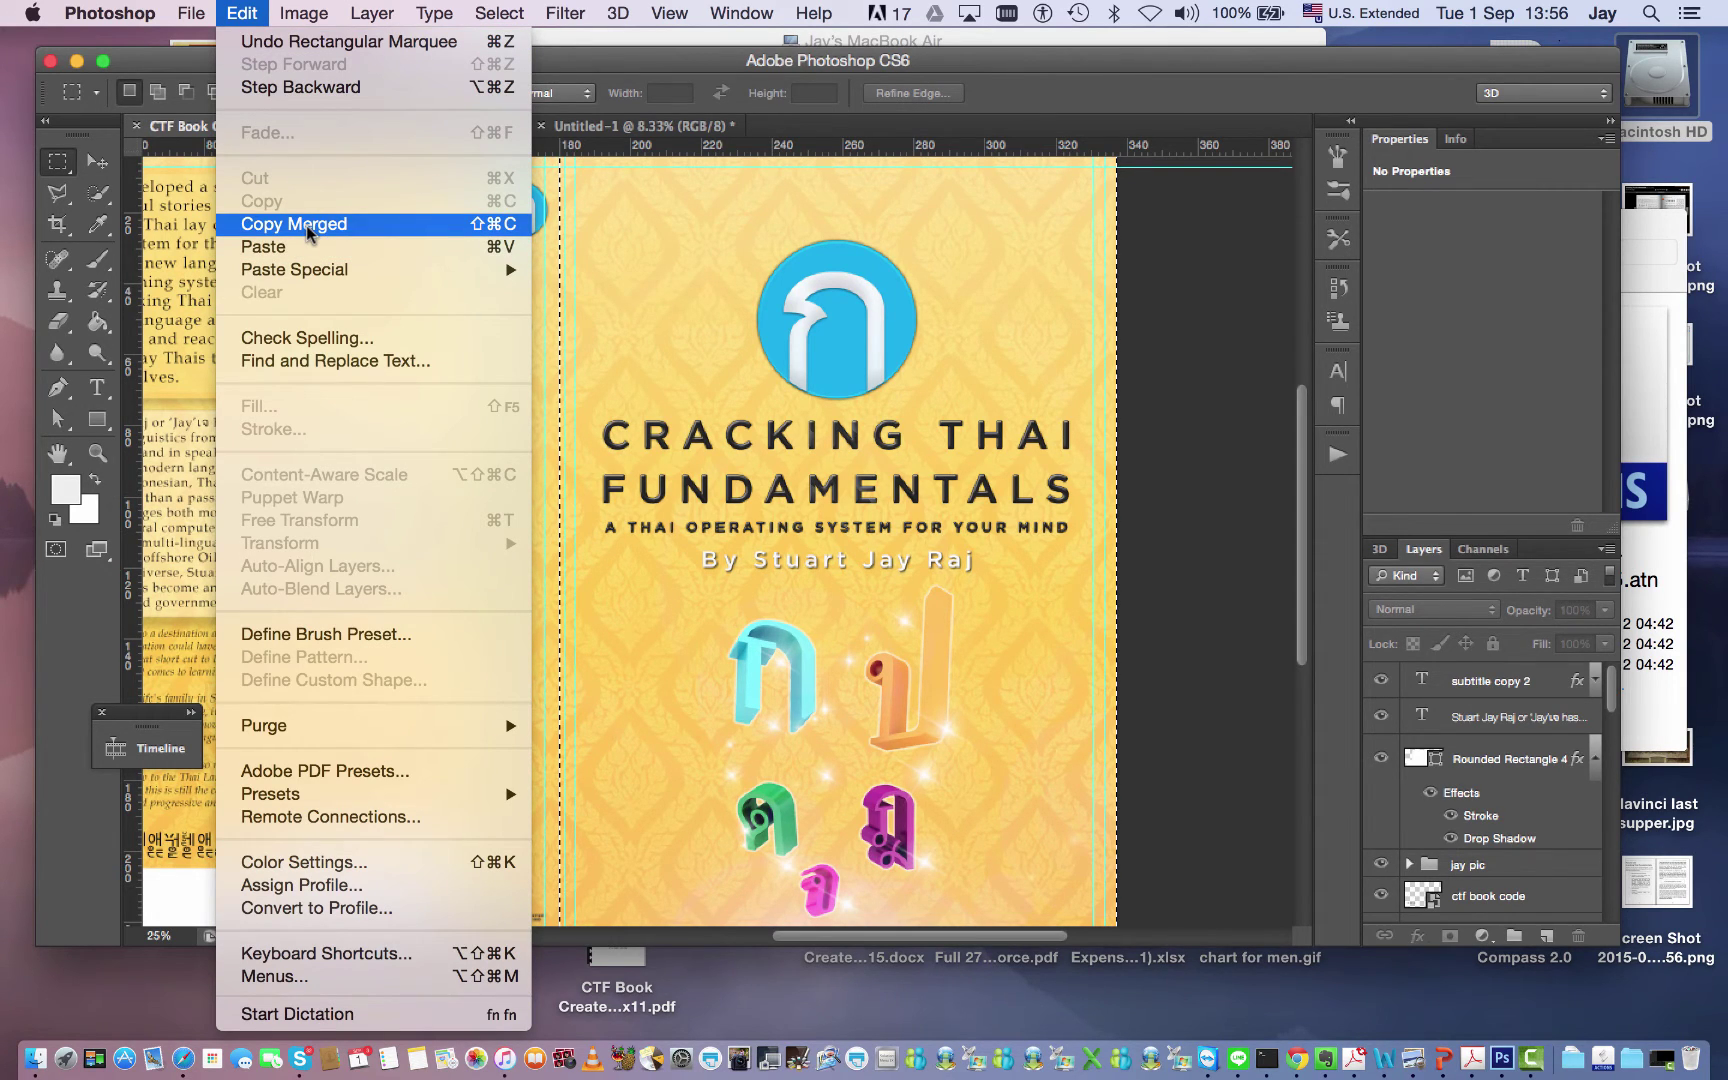
left_click(1179, 296)
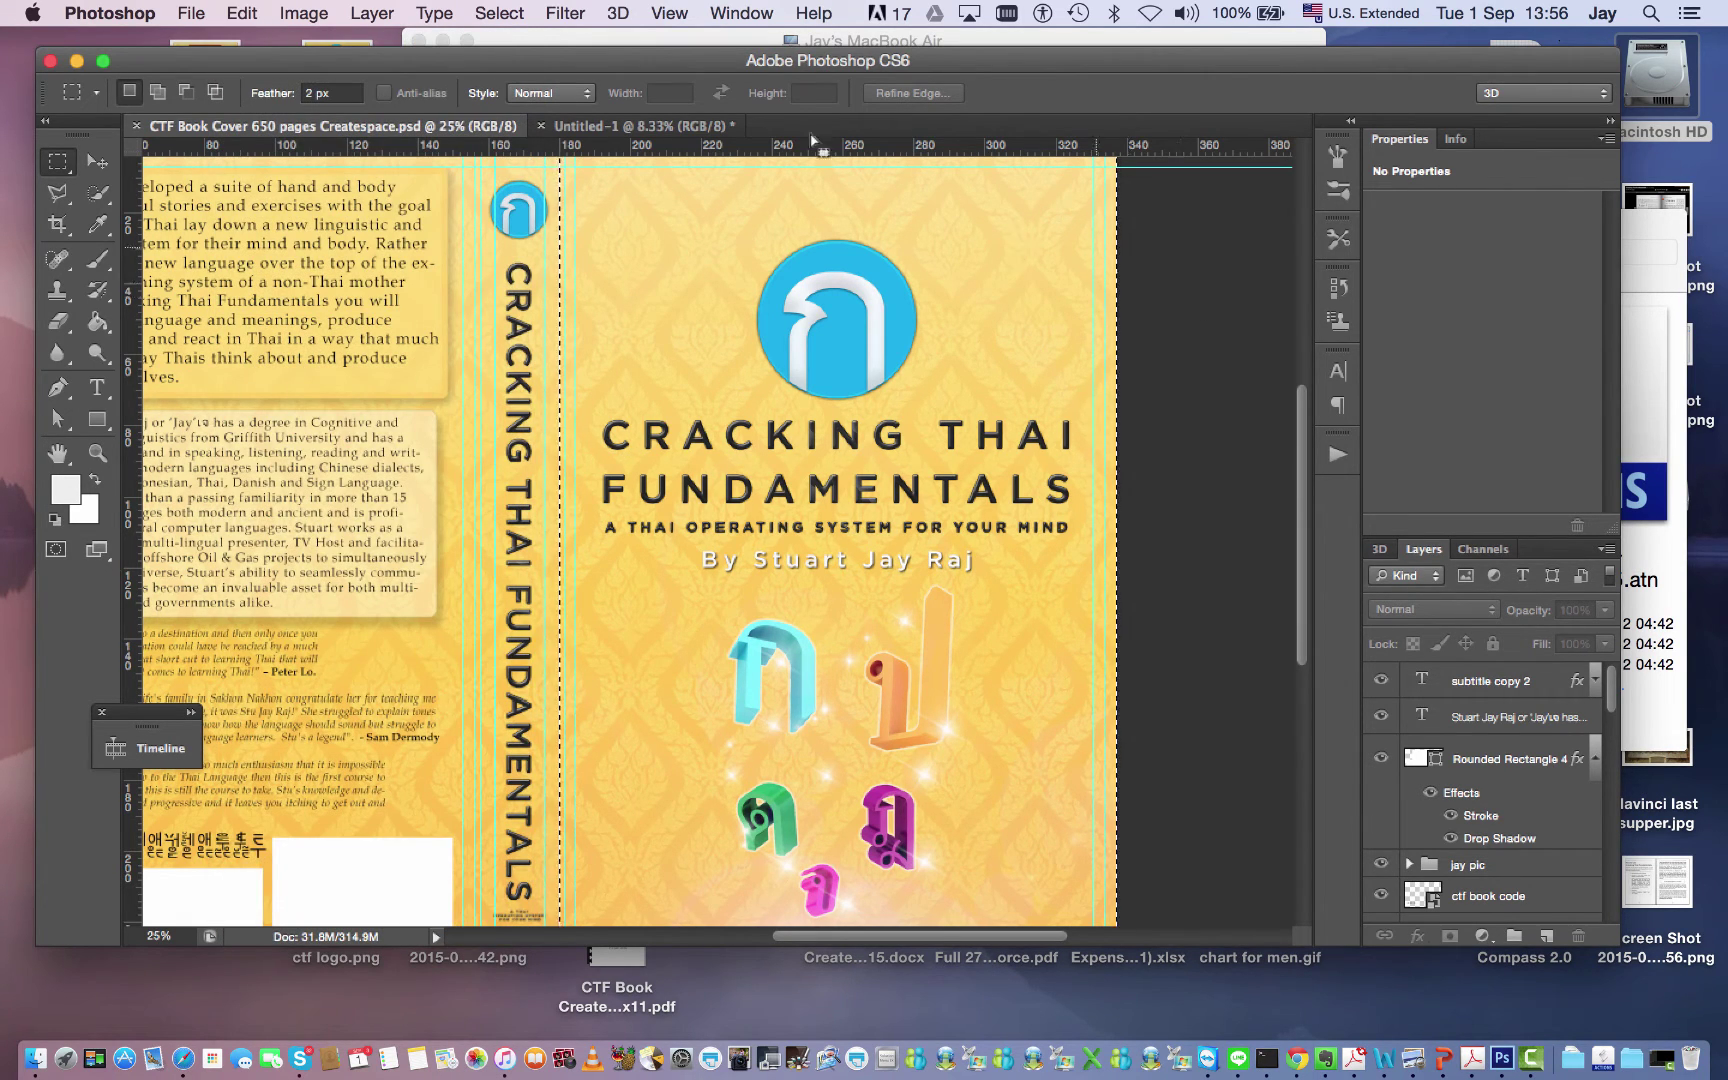
Step: Paste the front cover into Untitled-1 as Layer 1, move it top-left and scale it to fill the cover
left_click(641, 128)
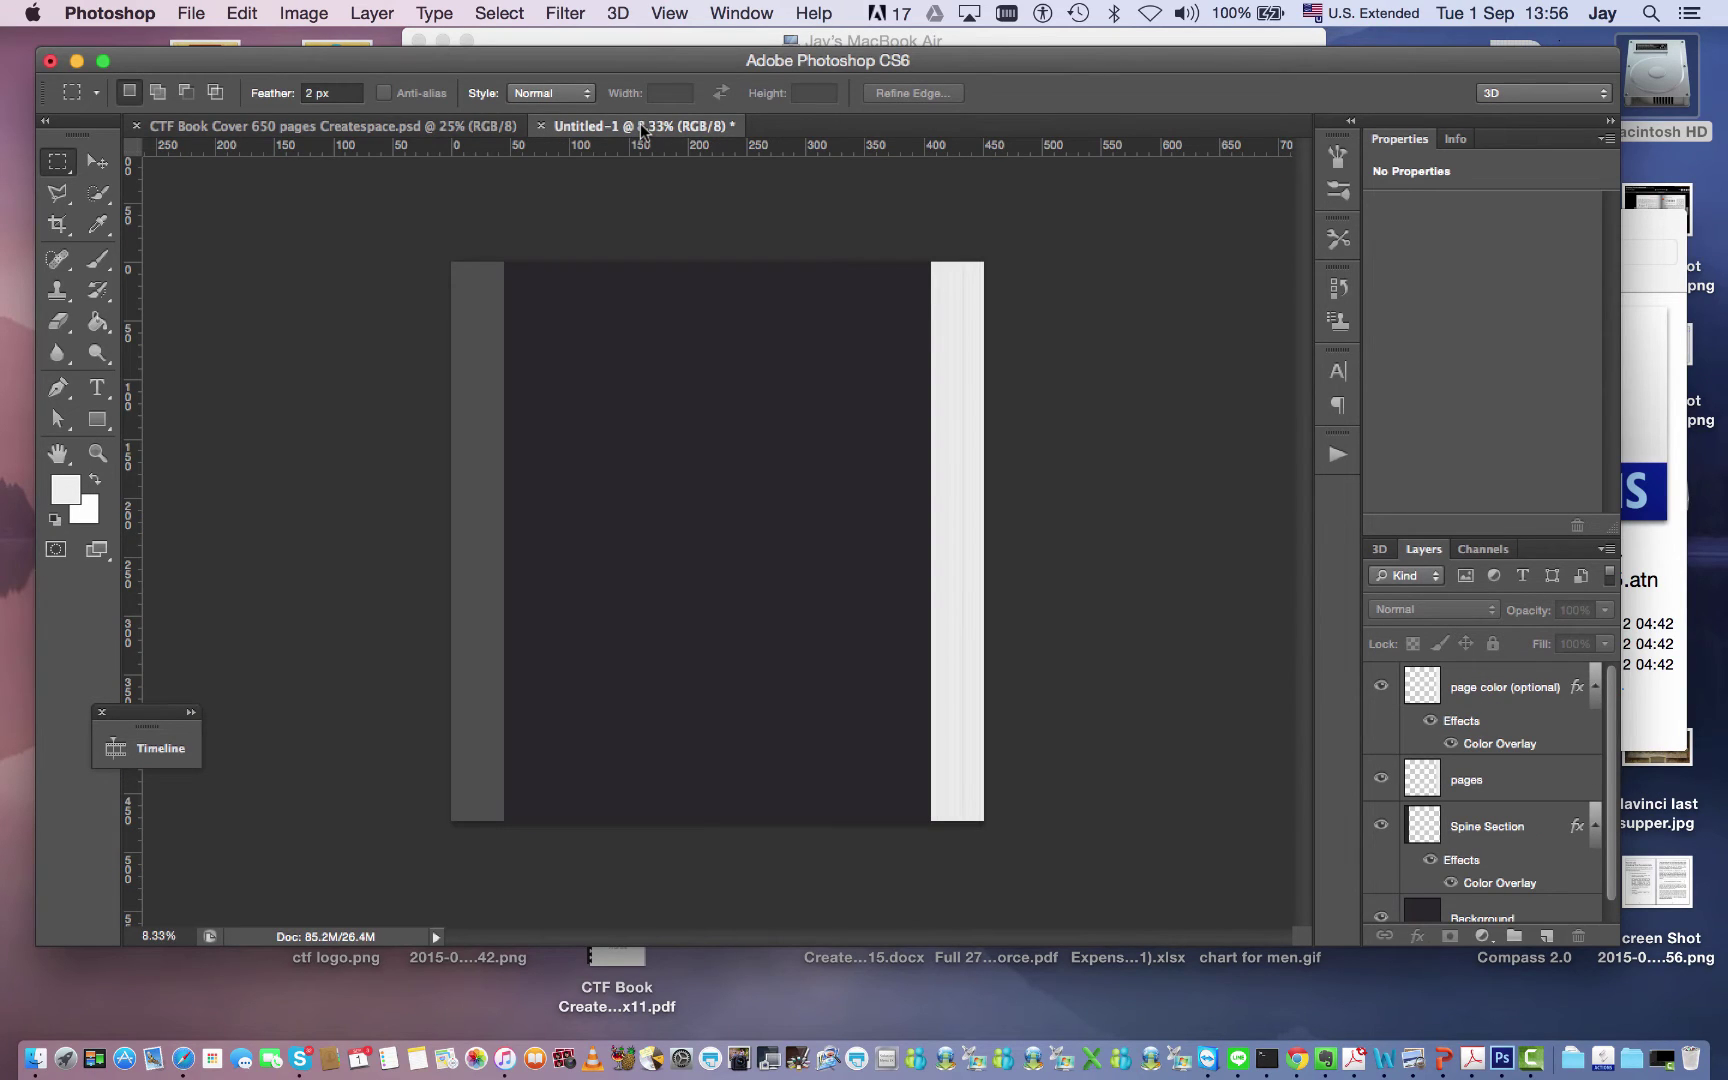
key("super+v")
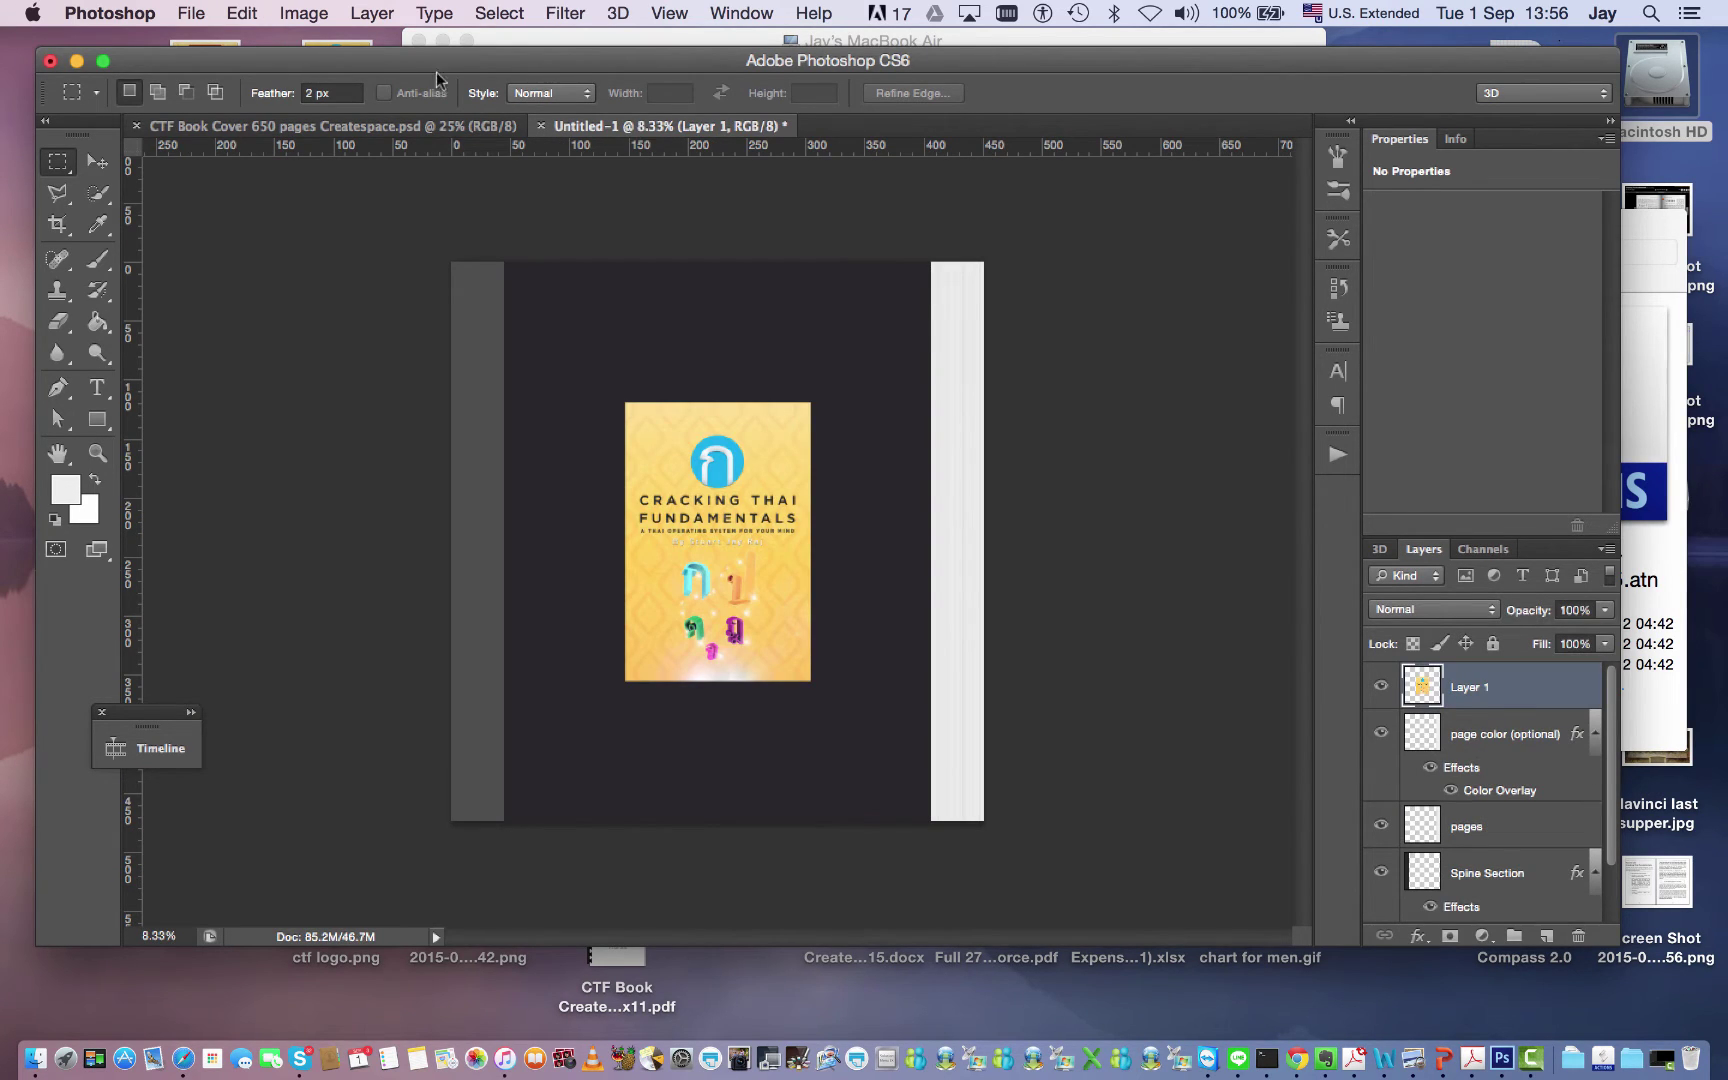
left_click(106, 166)
left_click_drag(642, 428, 532, 305)
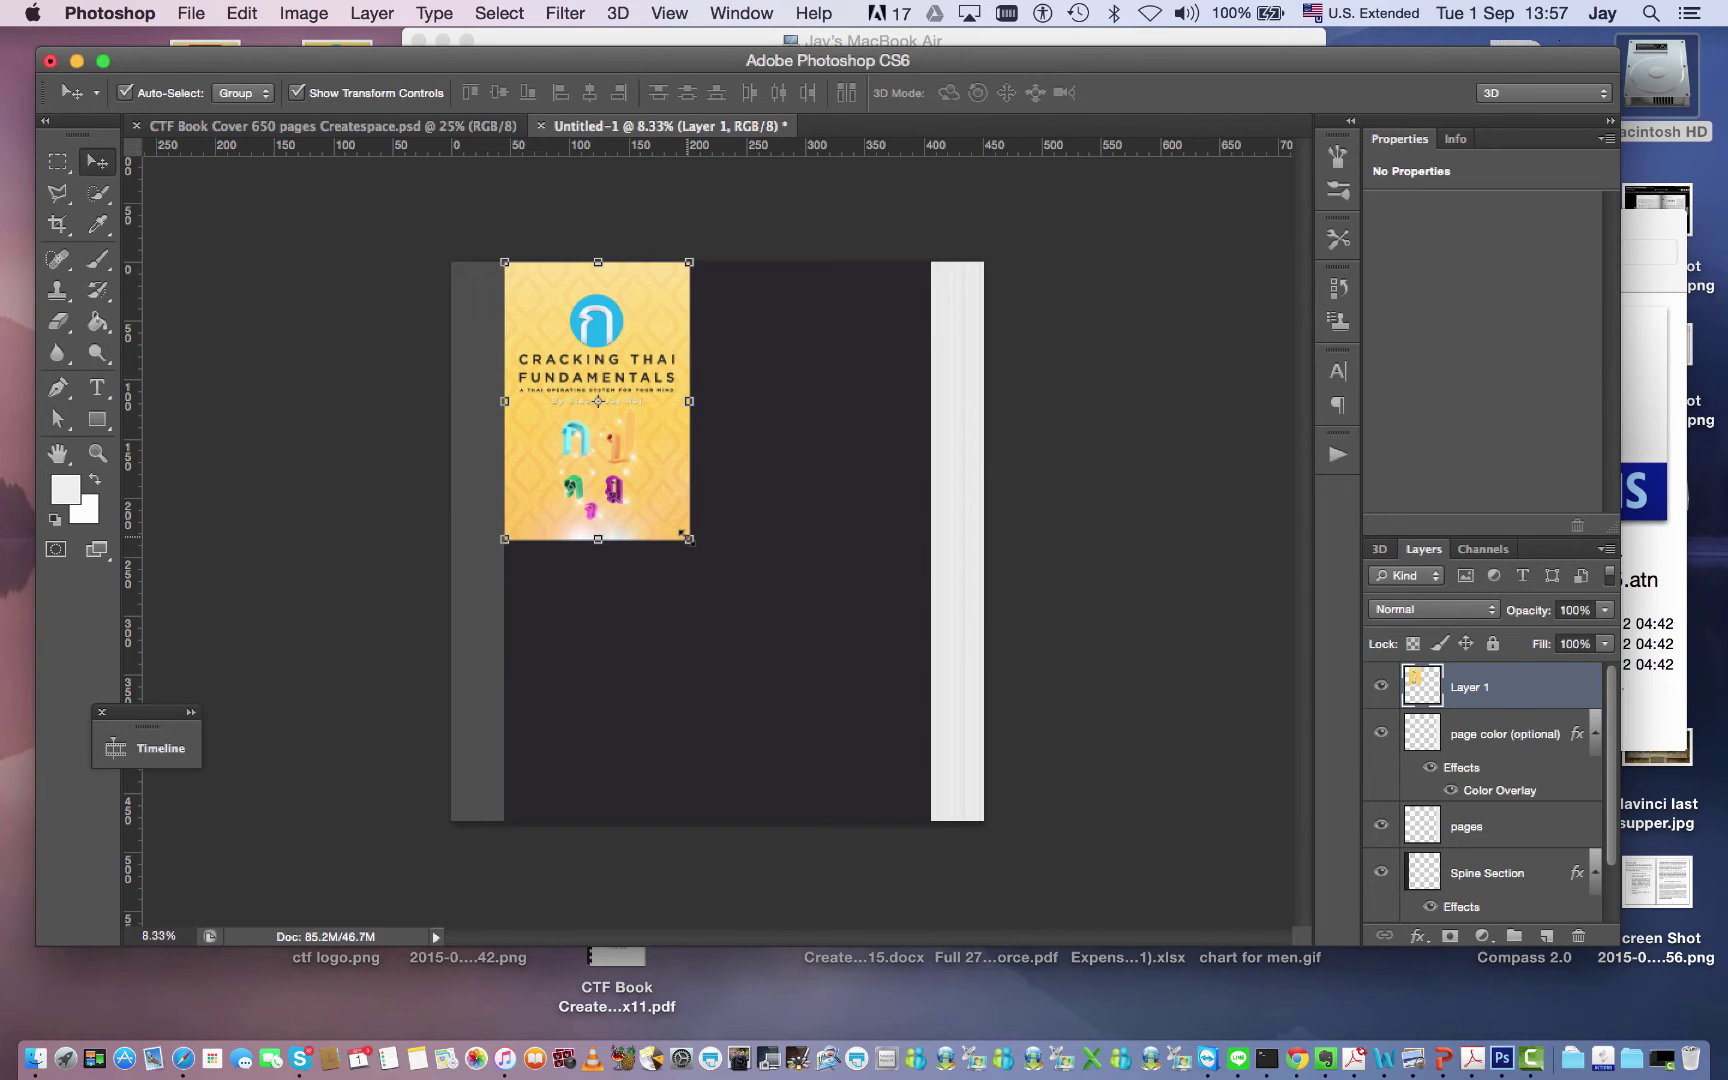
left_click_drag(683, 535, 932, 820)
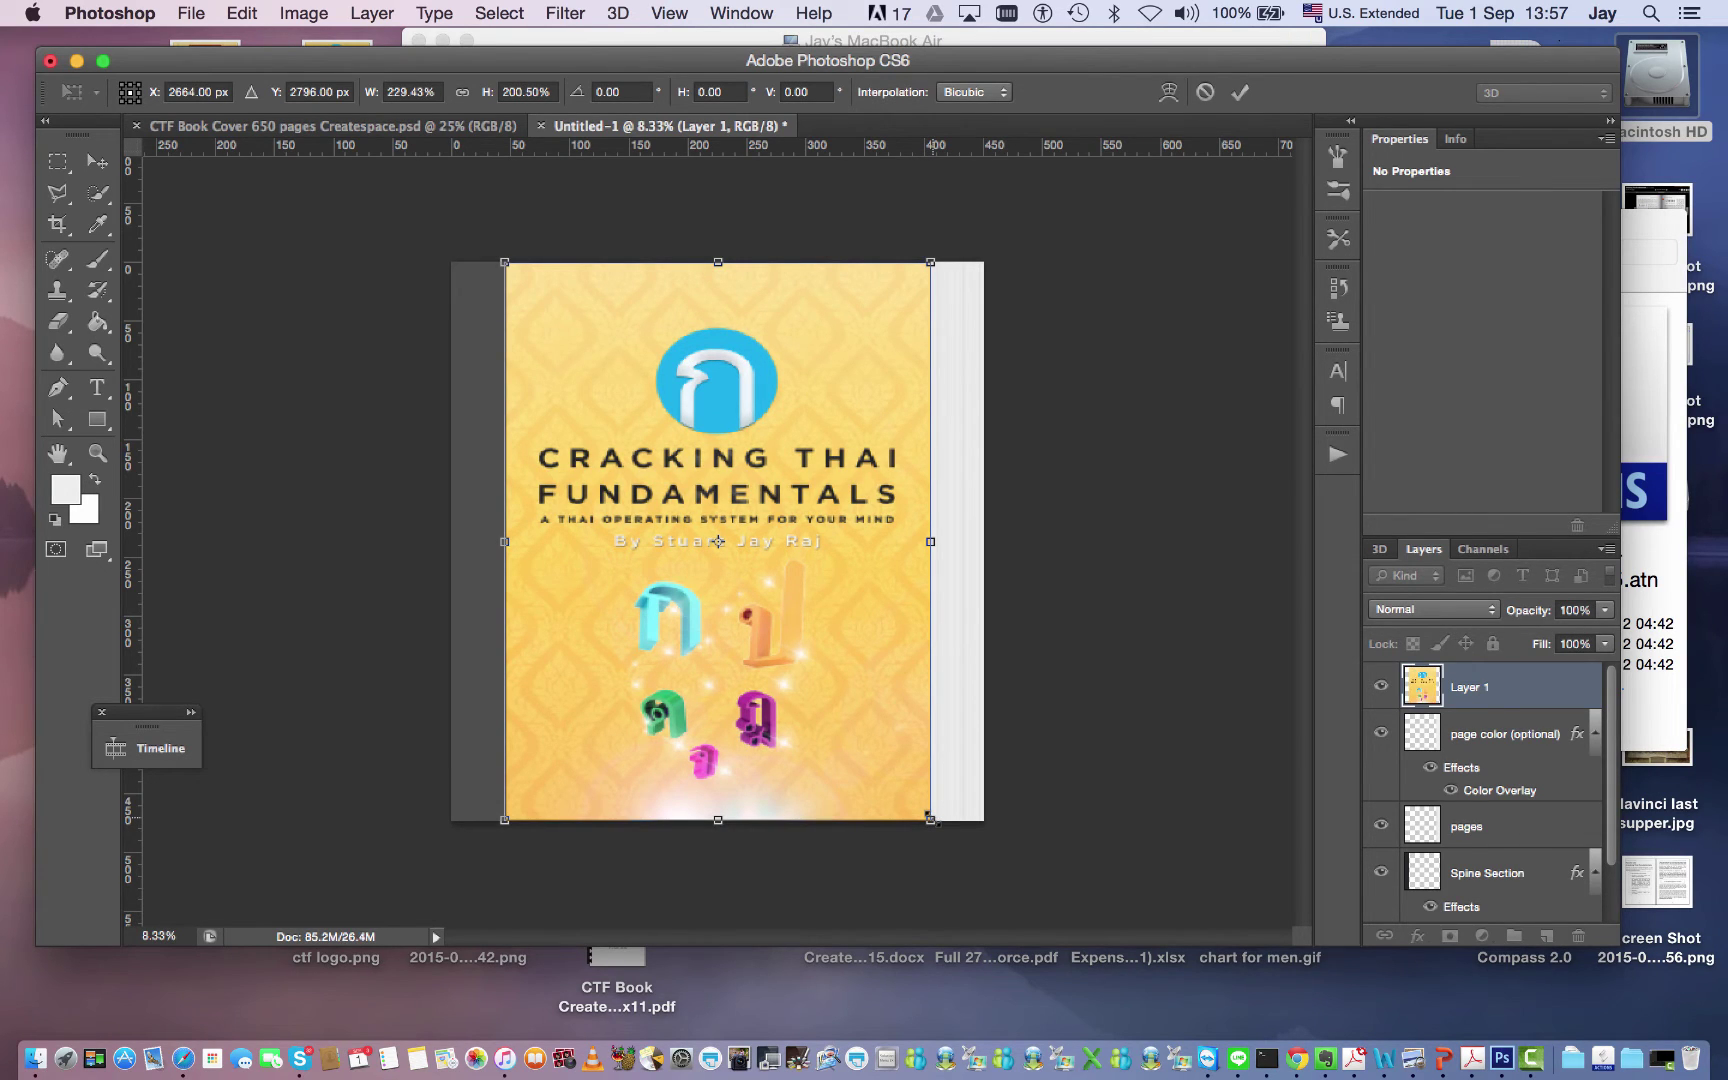
key("Return")
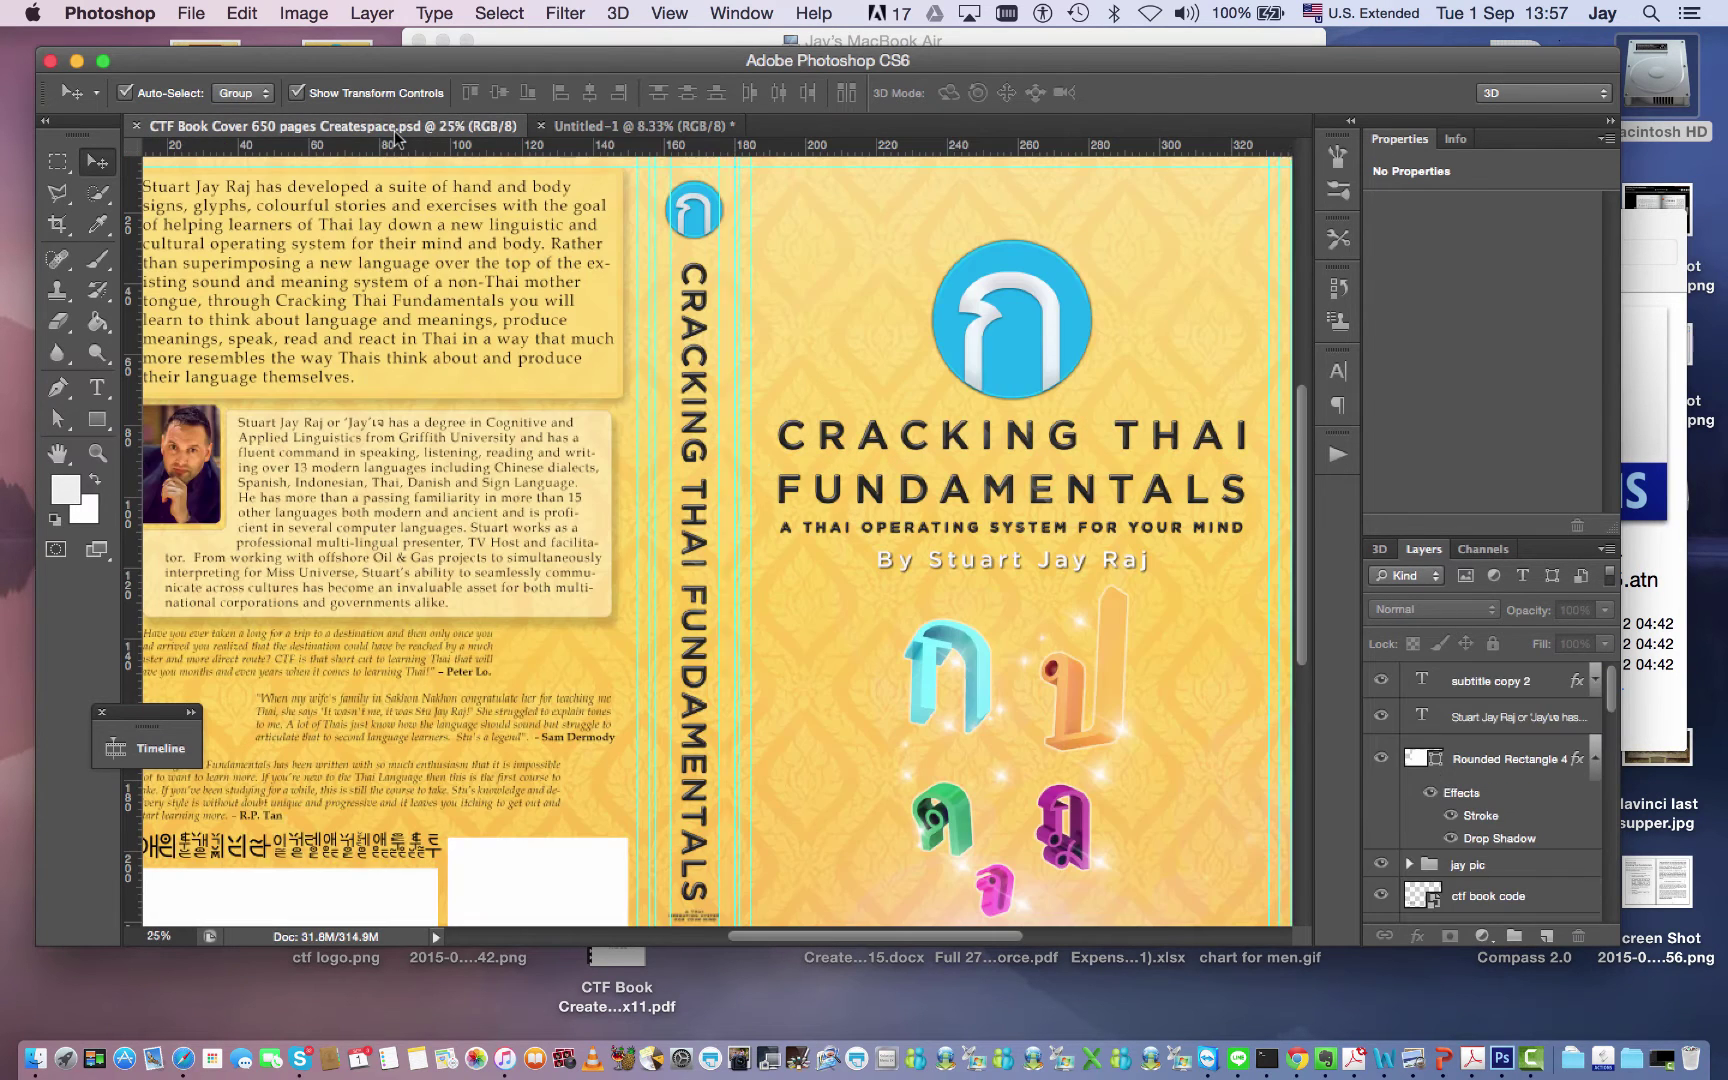
Step: Return to the CTF Book Cover spread, clear the selection and zoom in on the spine
left_click(400, 126)
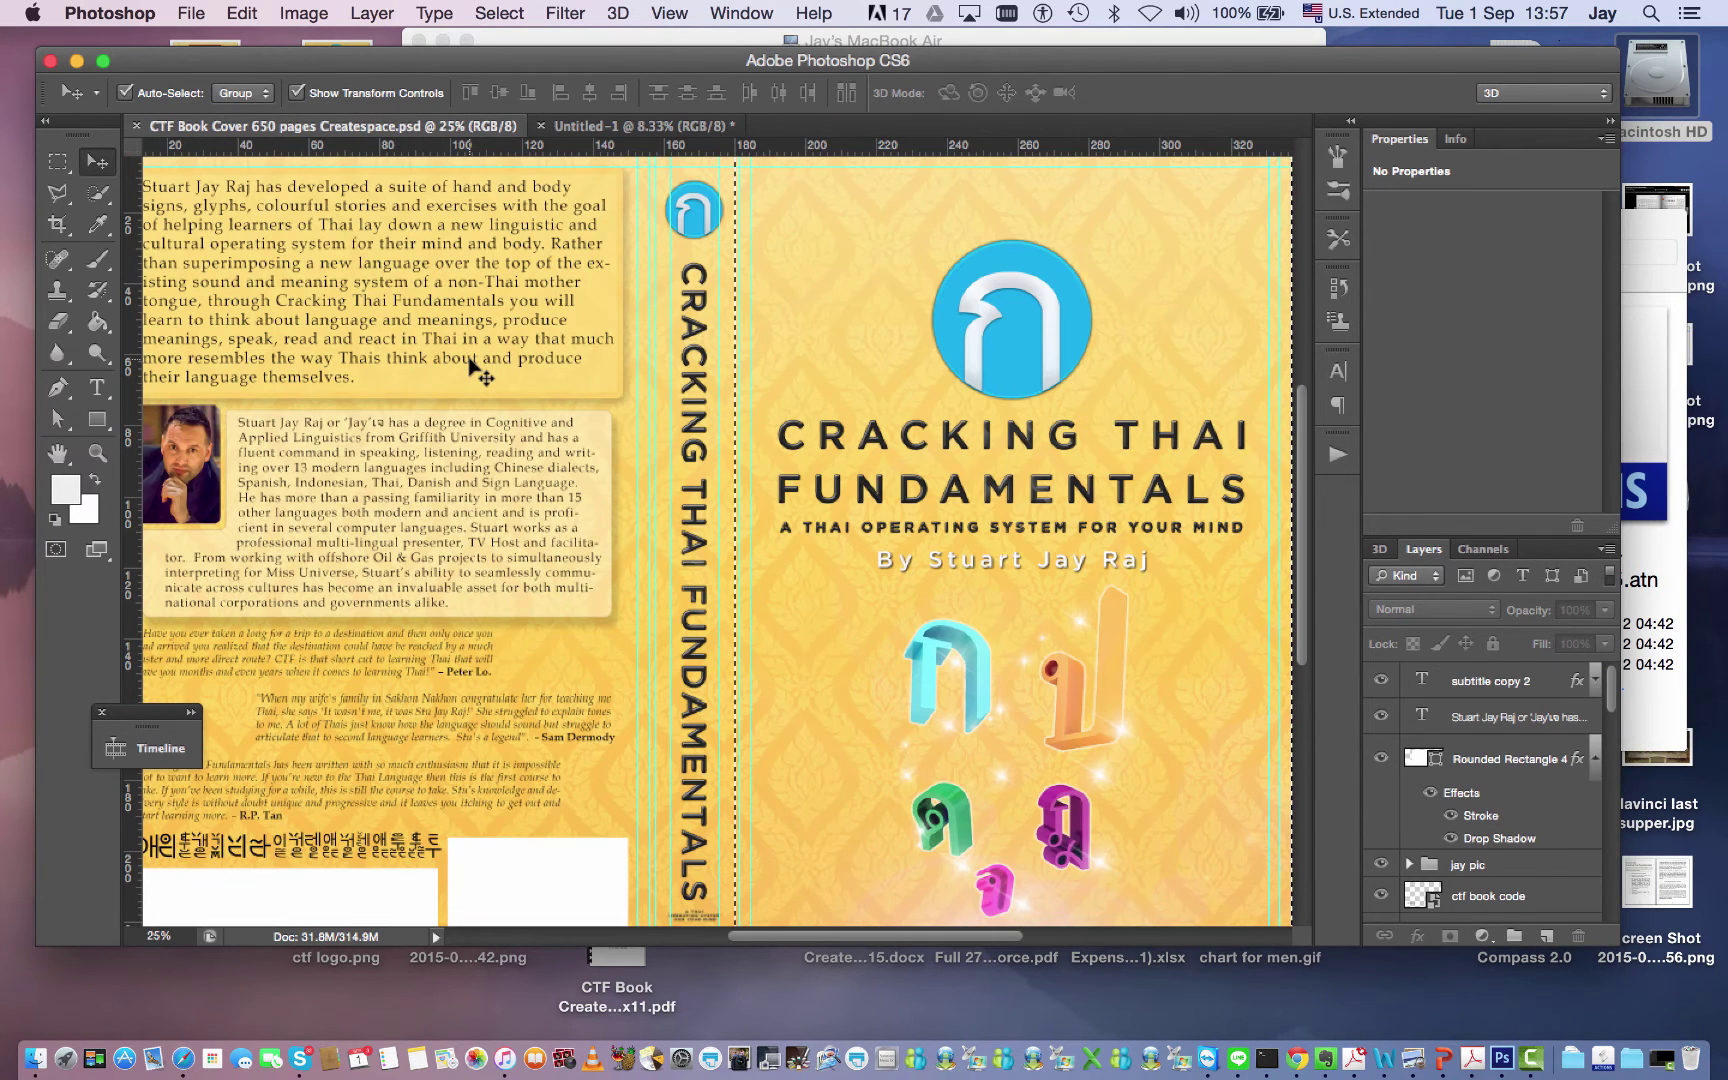
key("super+minus")
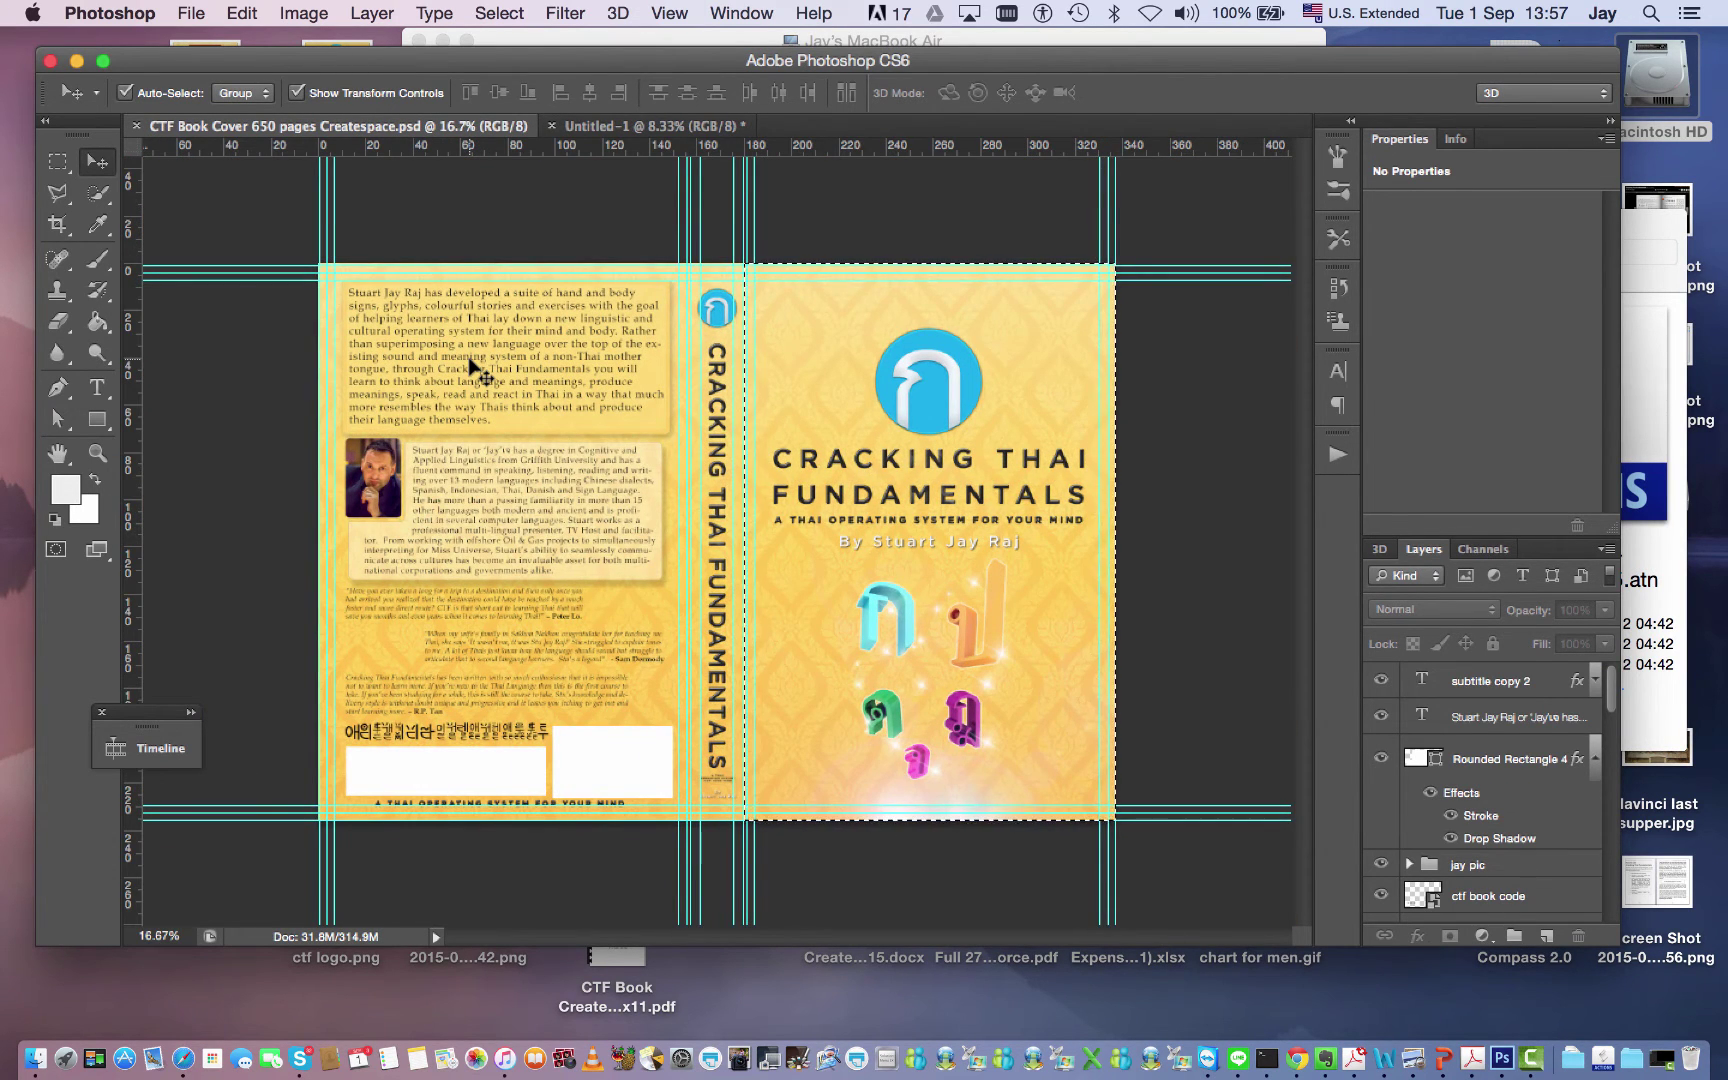
key("super+d")
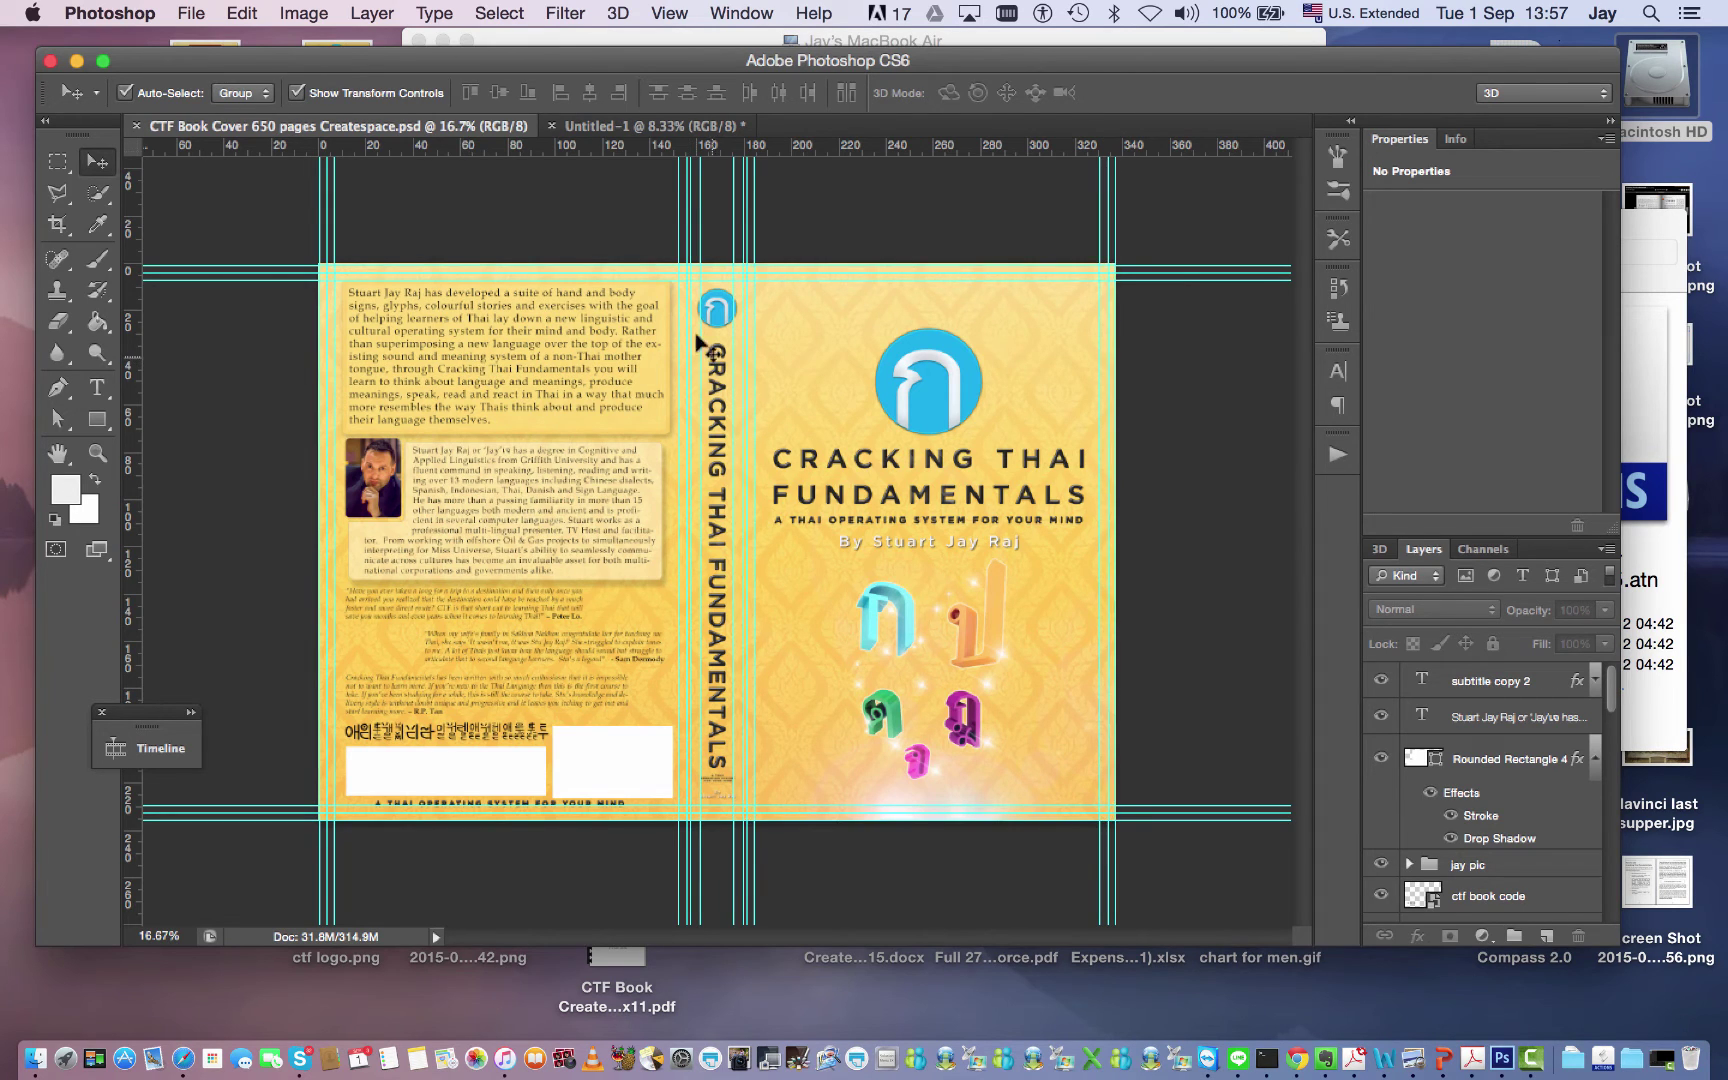
key("super+plus")
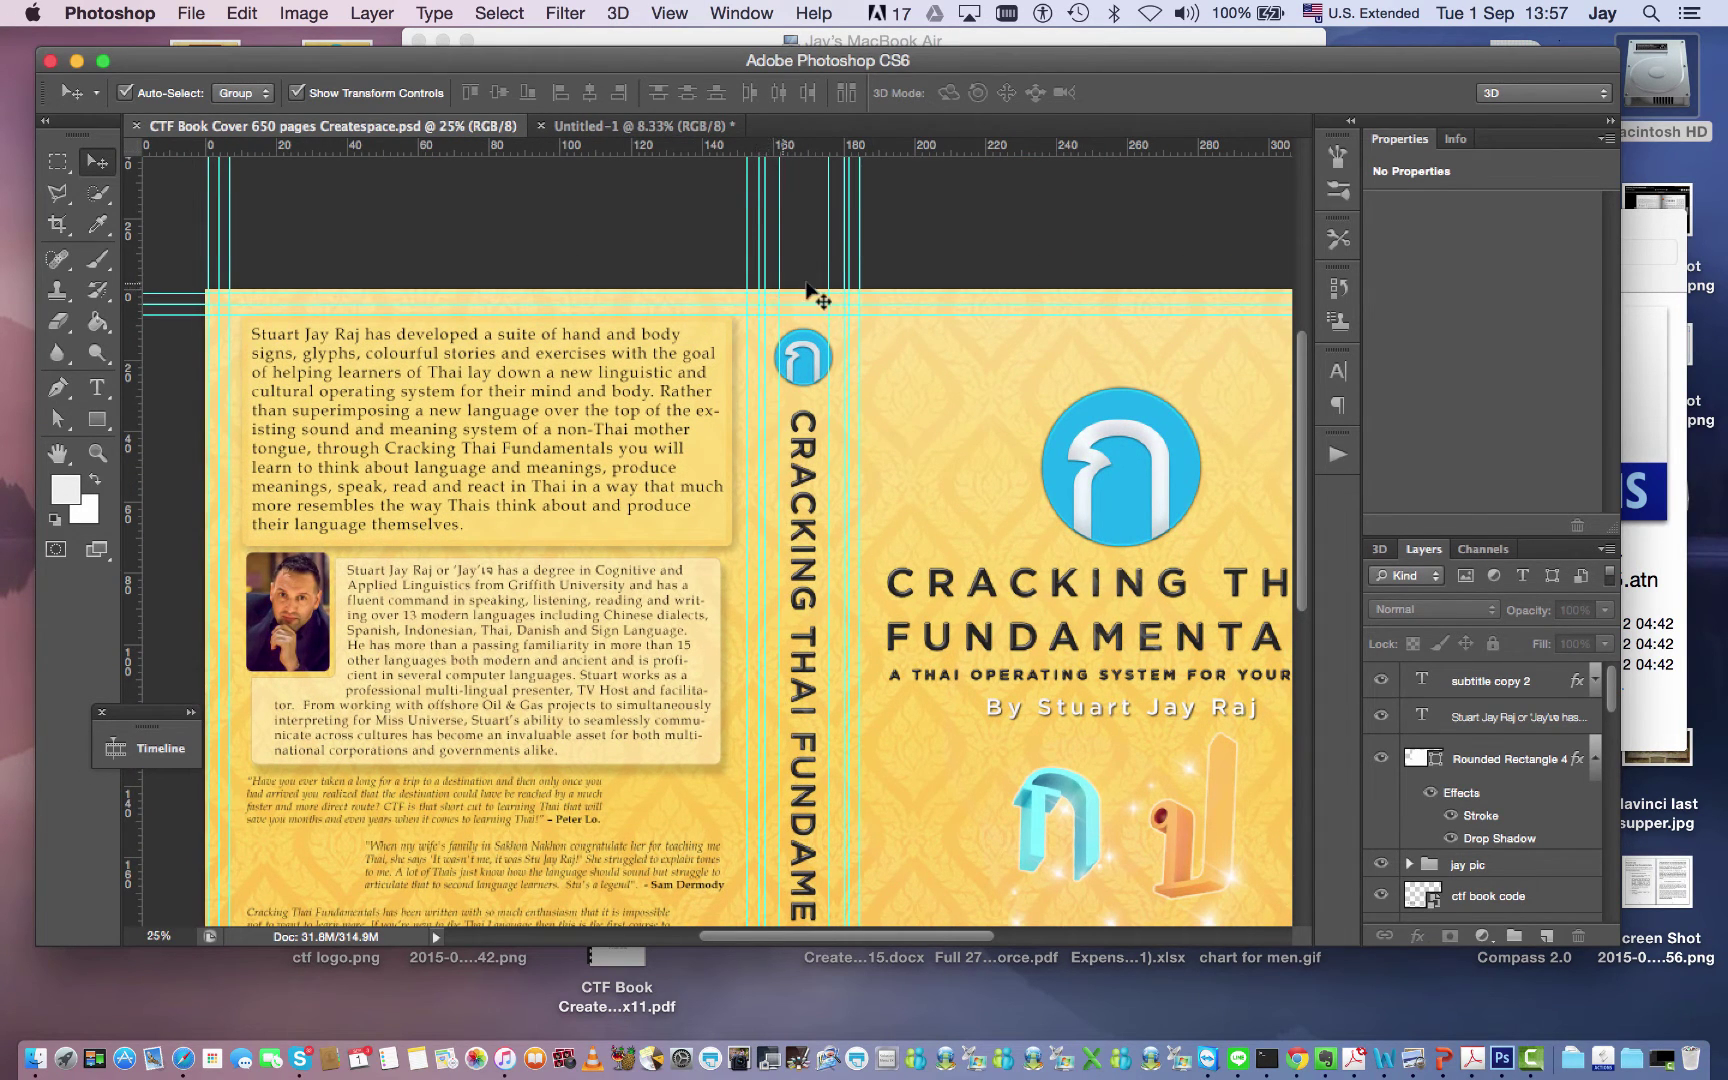
Step: Marquee-select the spine strip from its top edge down to the bottom
left_click(59, 167)
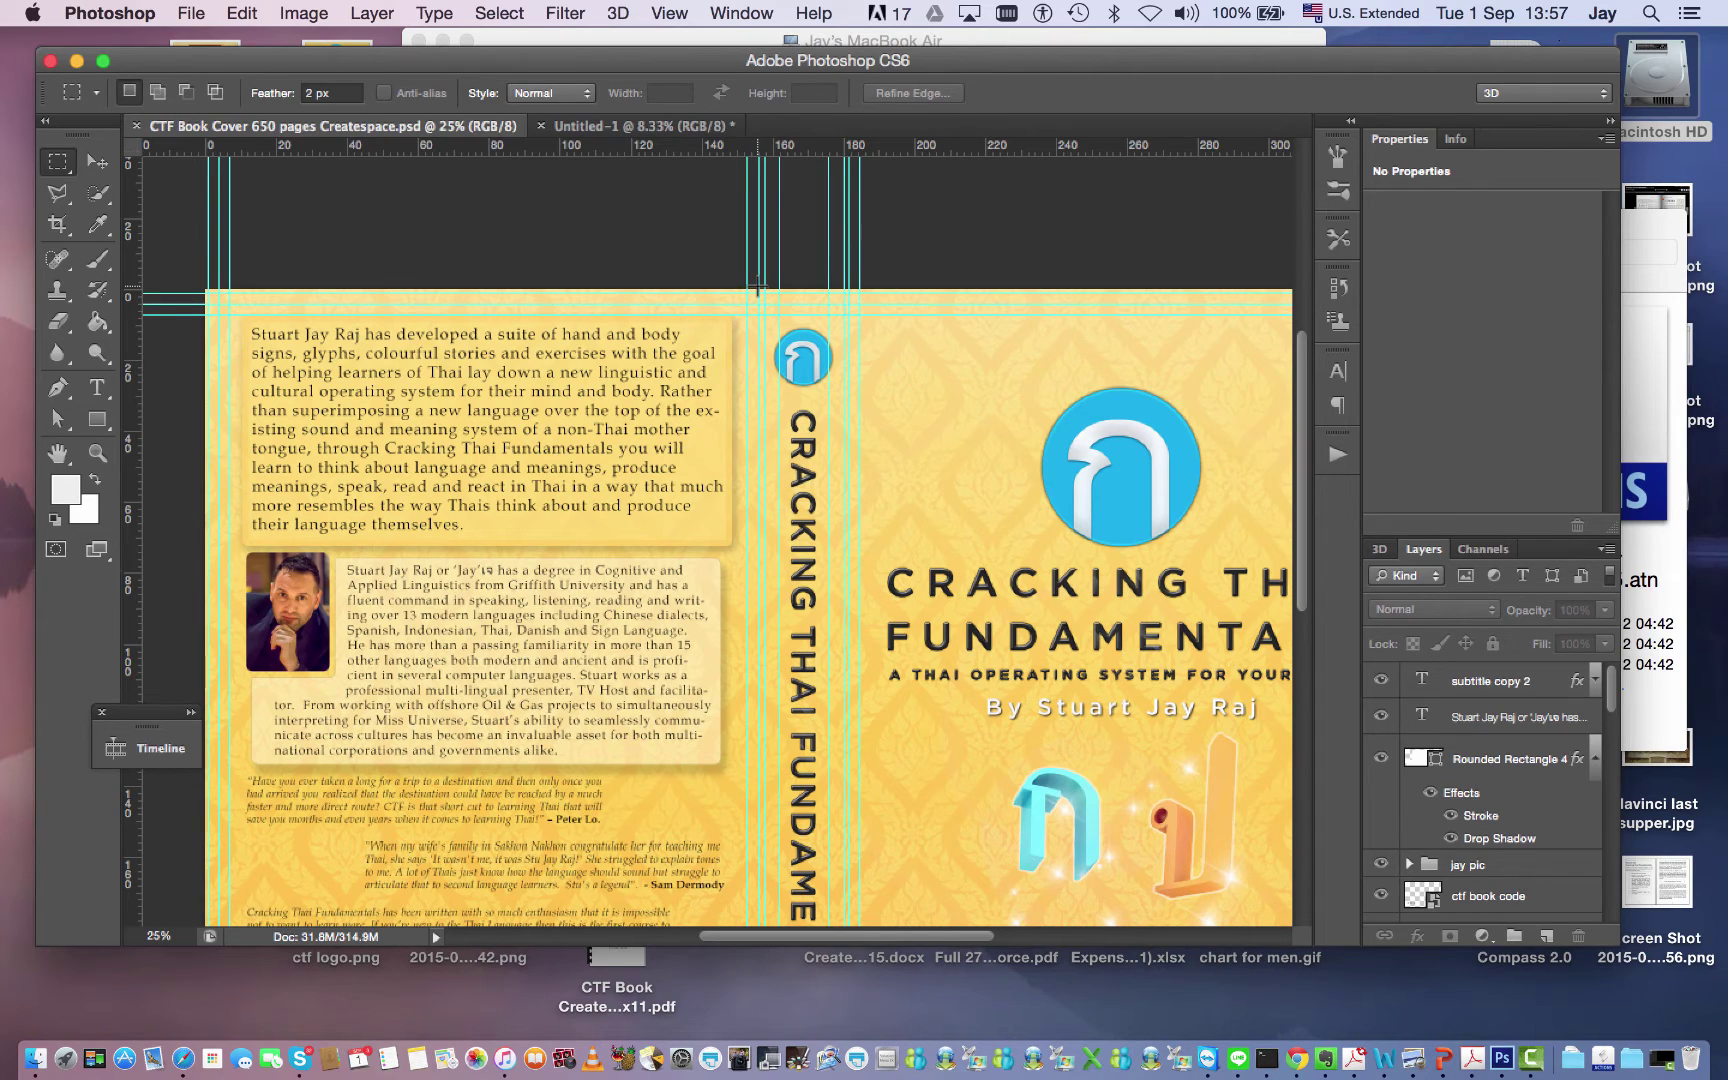
left_click_drag(760, 294, 861, 379)
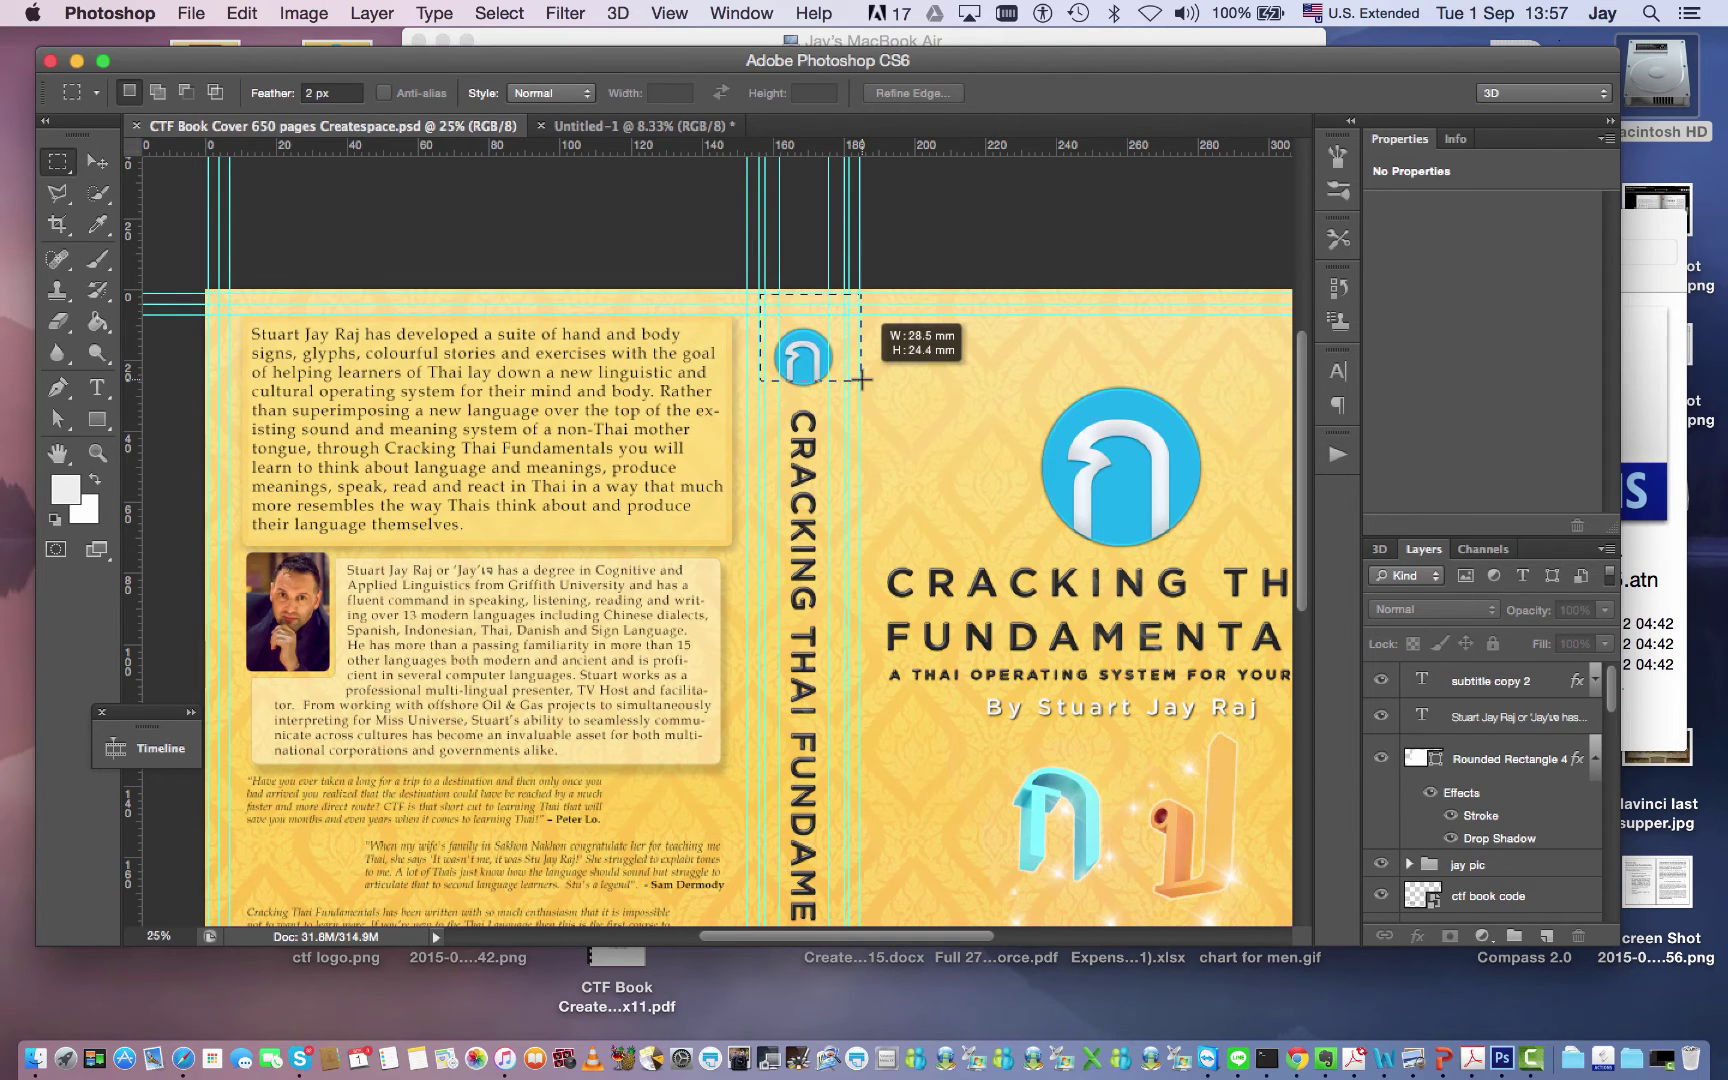
key("space")
left_click_drag(861, 379, 847, 804)
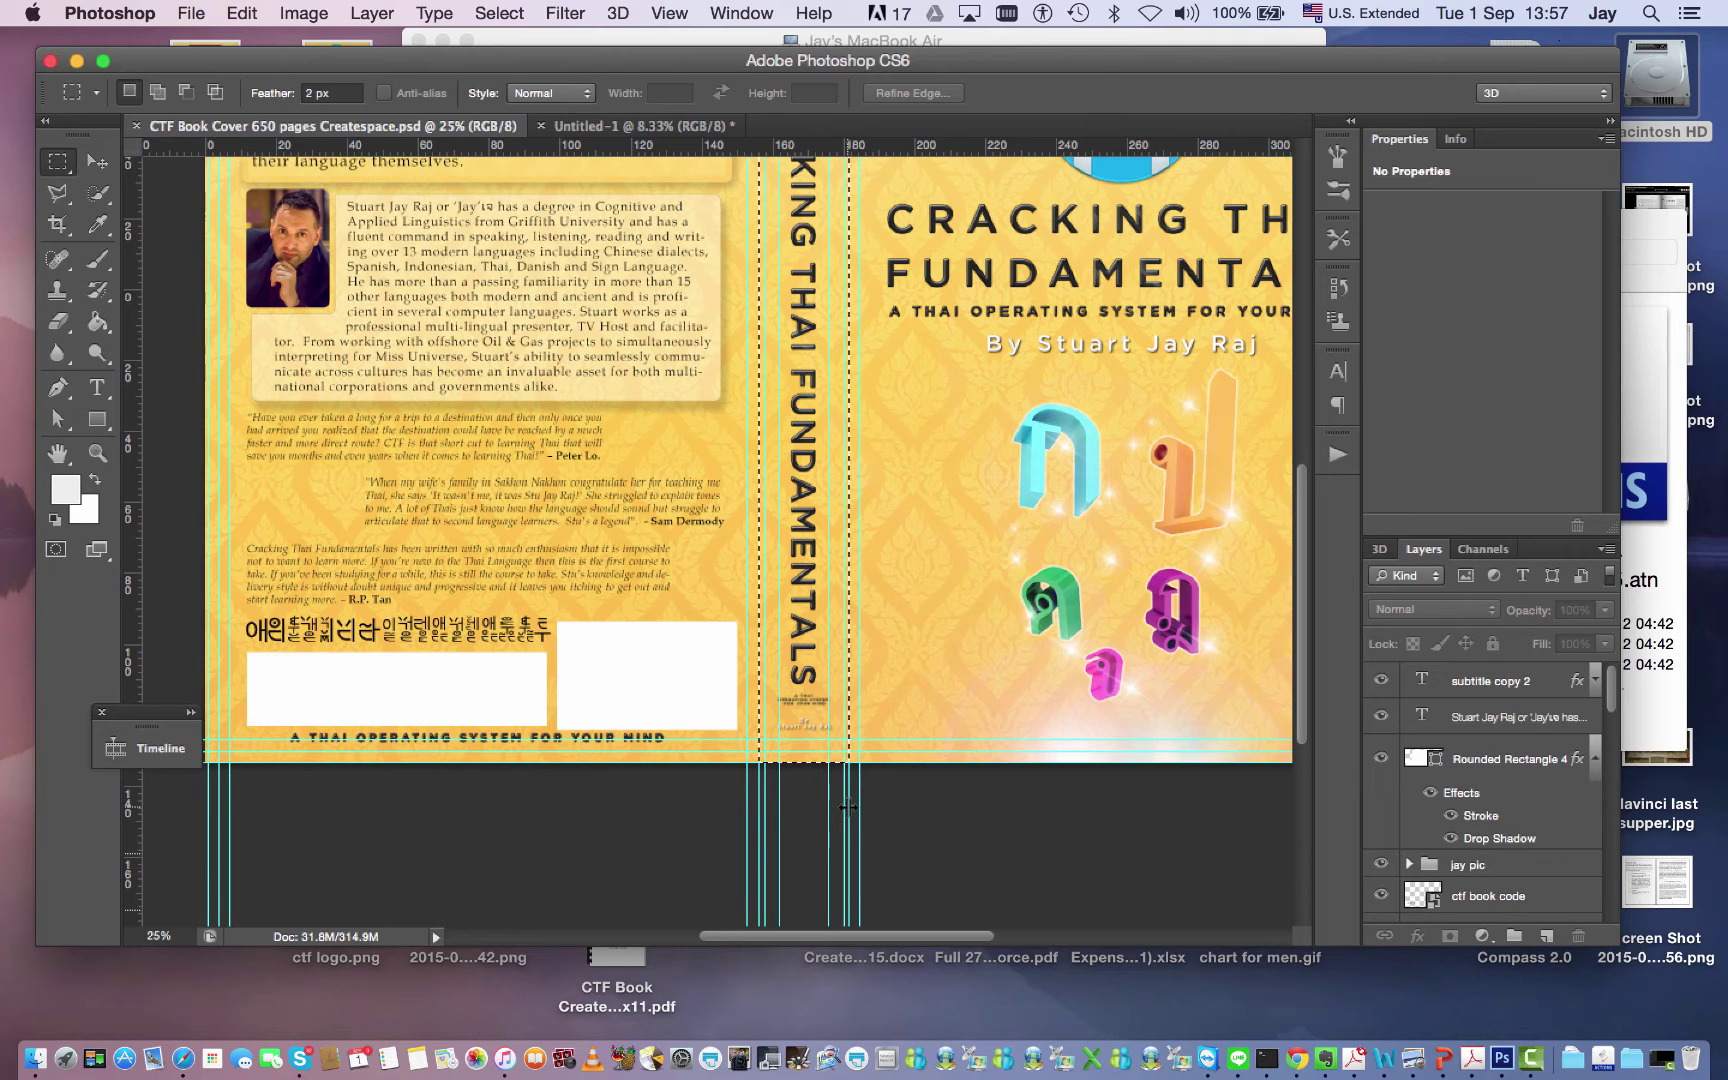
Step: Paste the merged spine into Untitled-1 and move it onto the mockup's left spine strip
key("super+c")
left_click(597, 128)
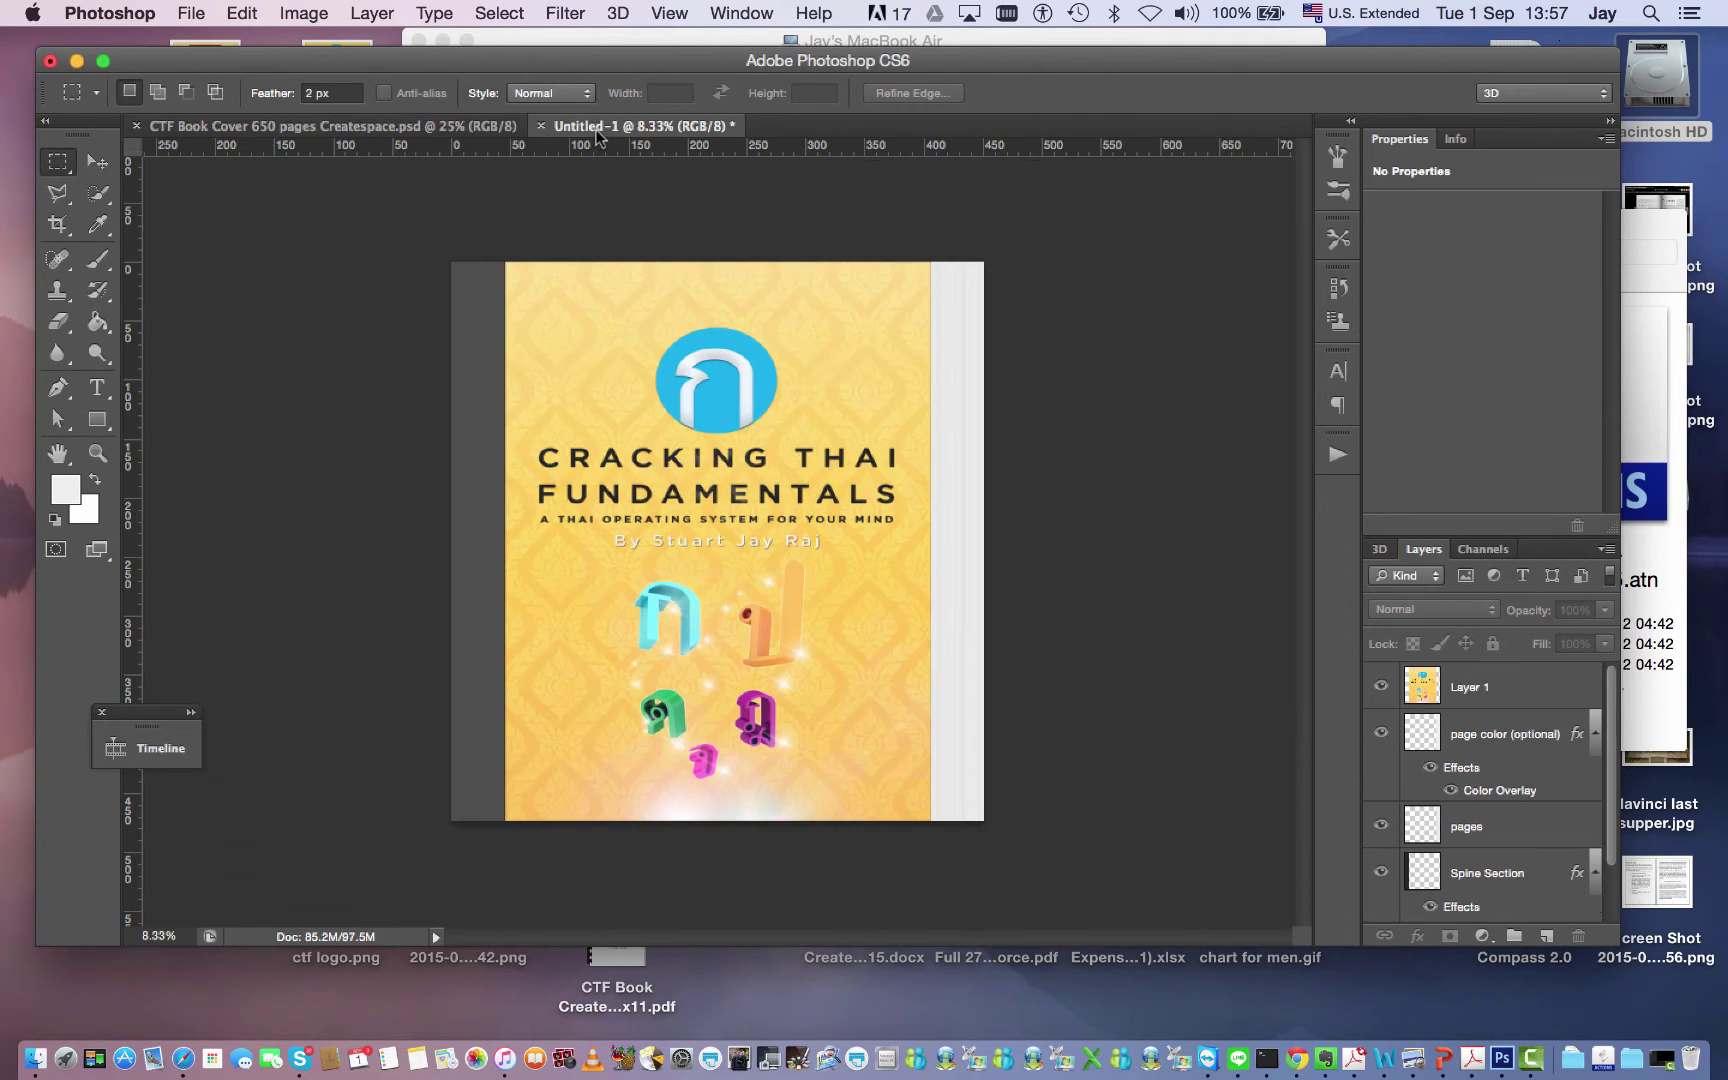
key("super+v")
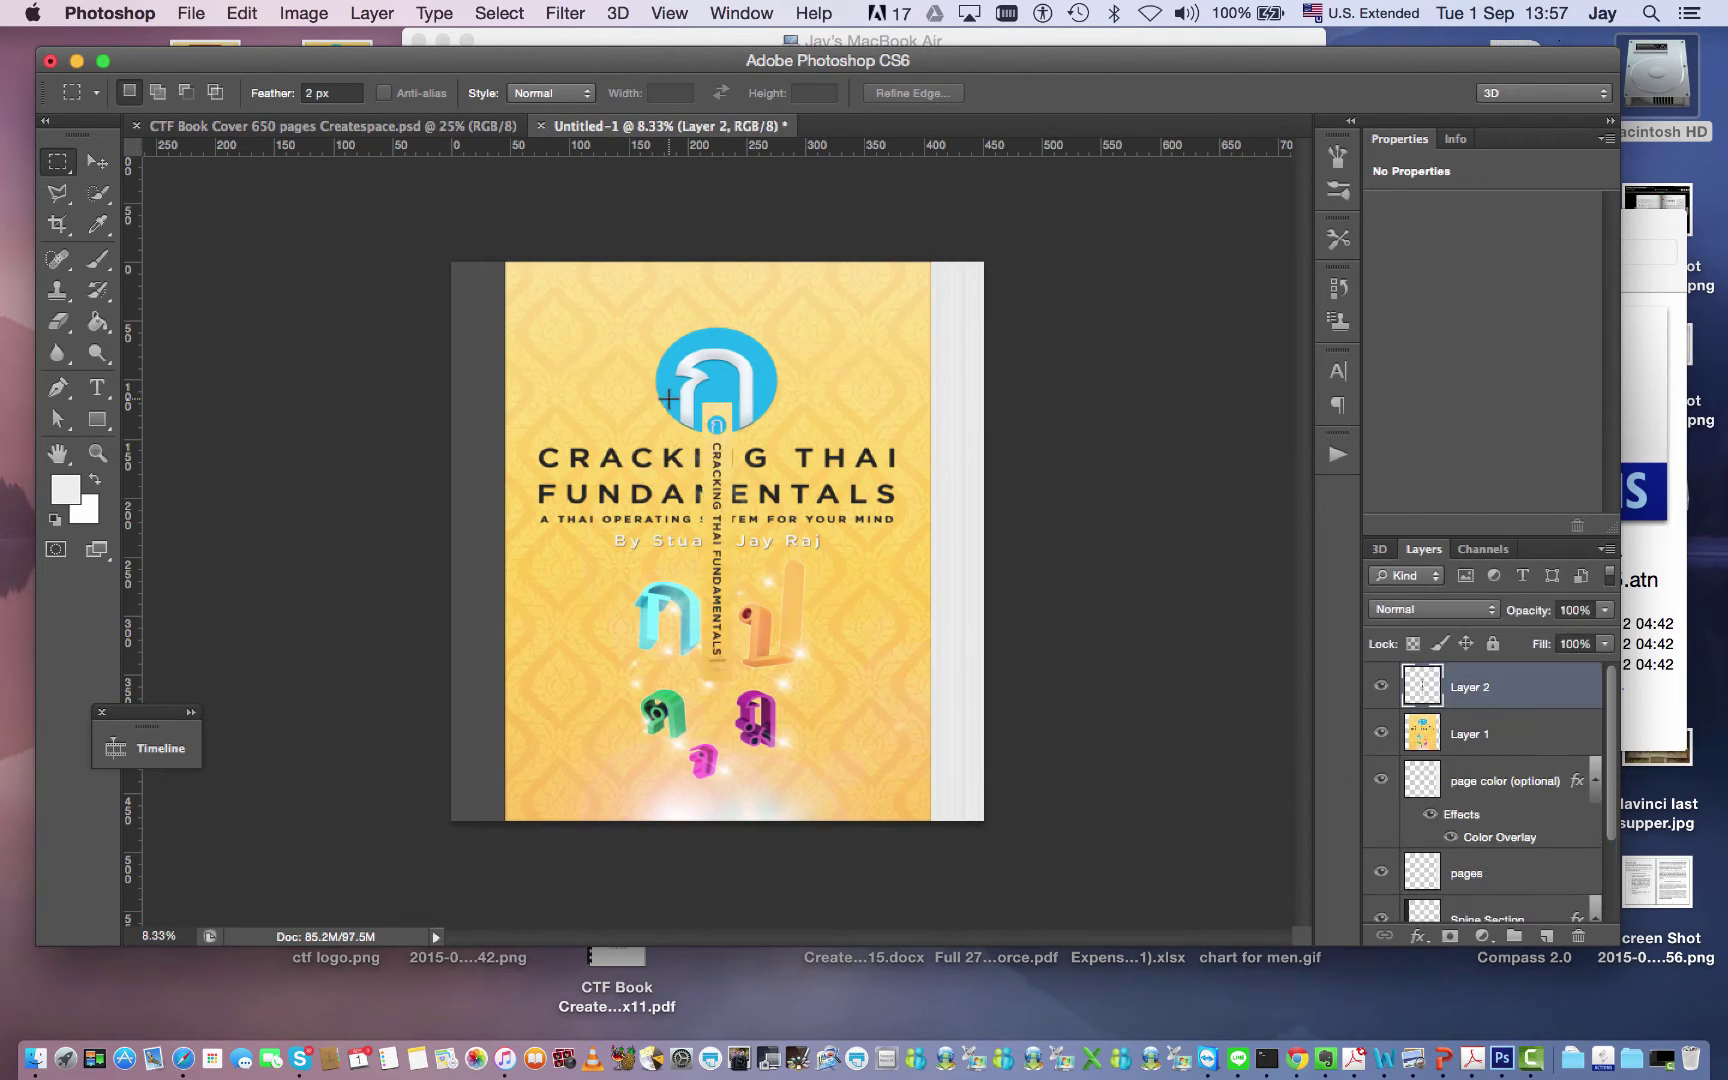
left_click(100, 162)
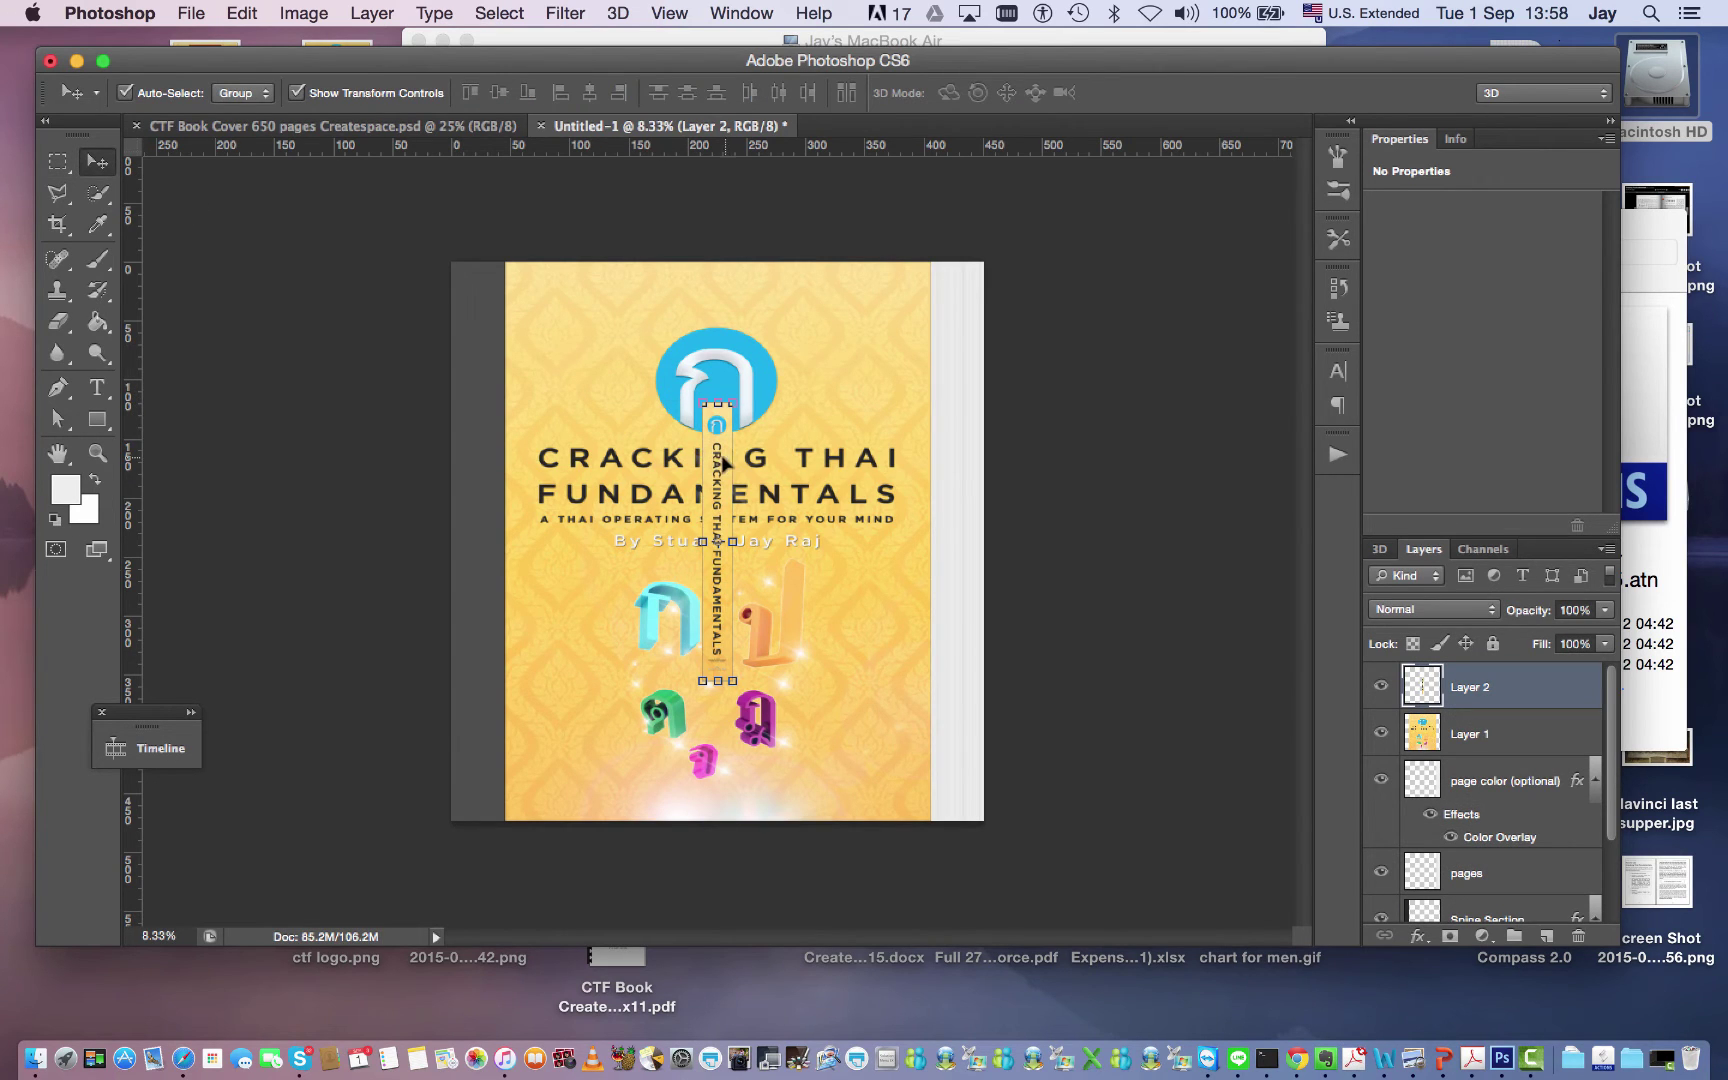
left_click_drag(699, 457, 469, 328)
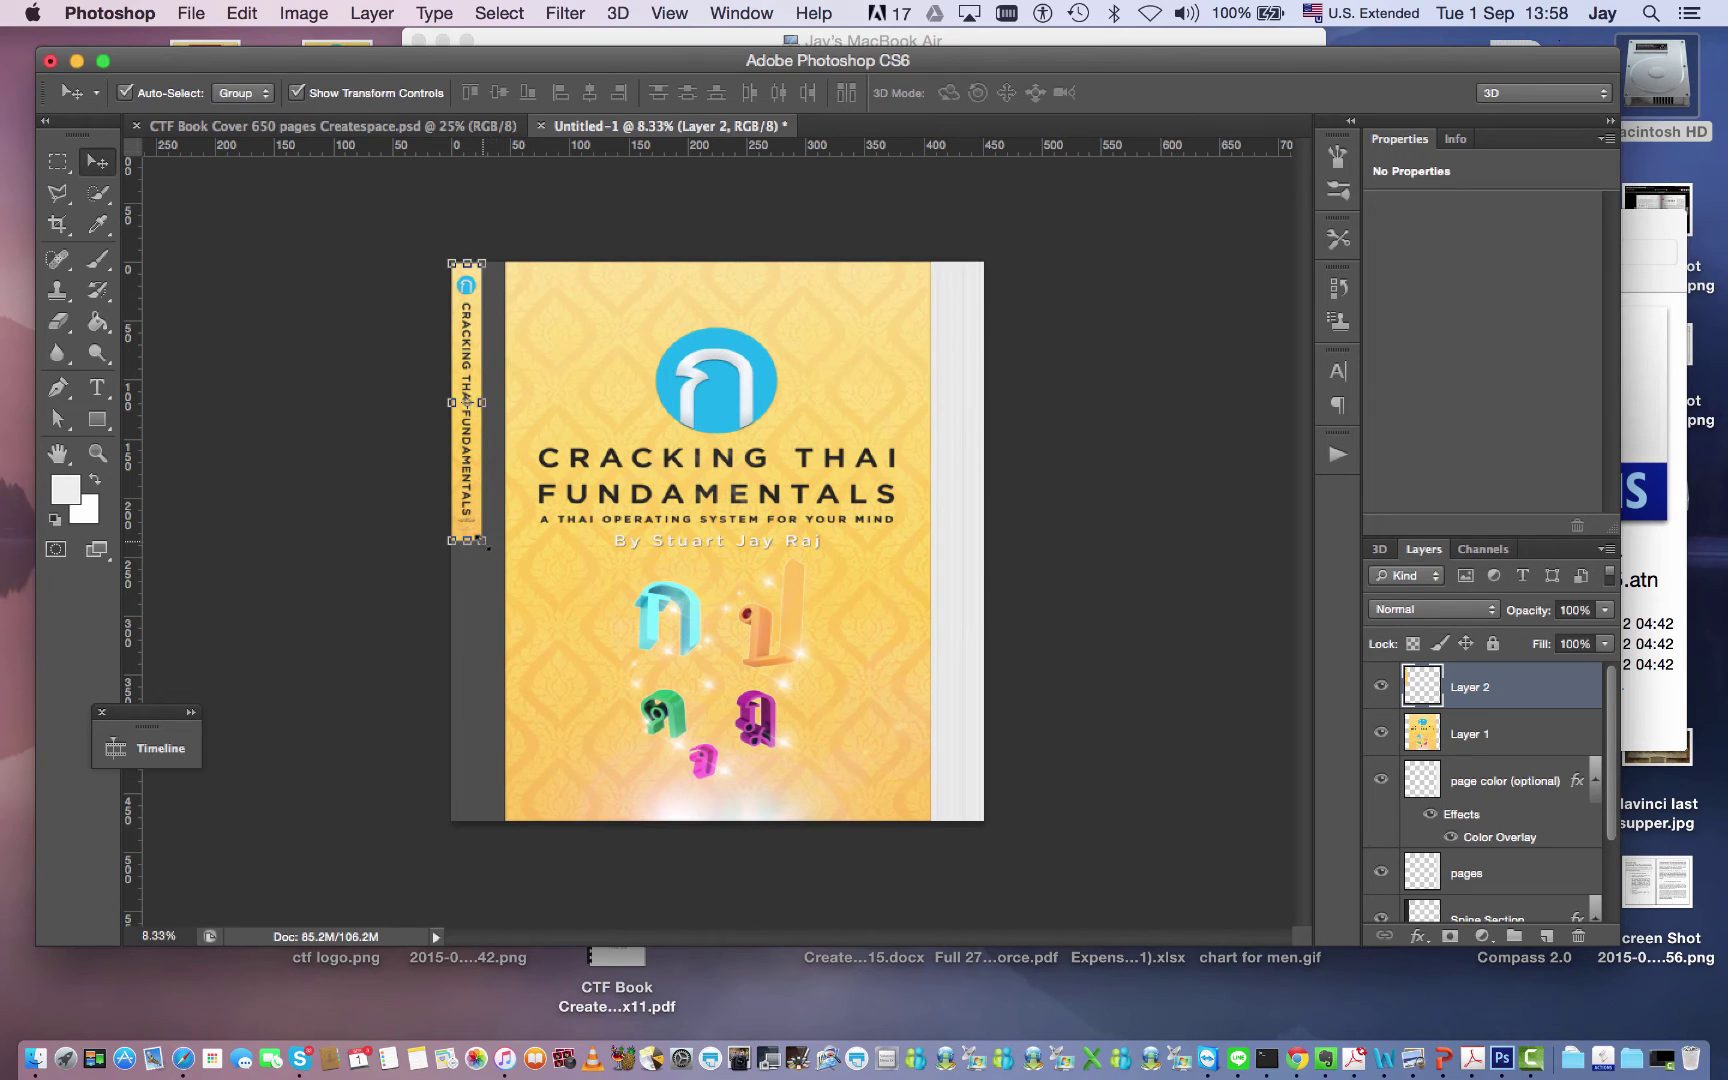
Step: Stretch the spine to the full book height, commit the transform and deselect it
left_click_drag(488, 547, 516, 830)
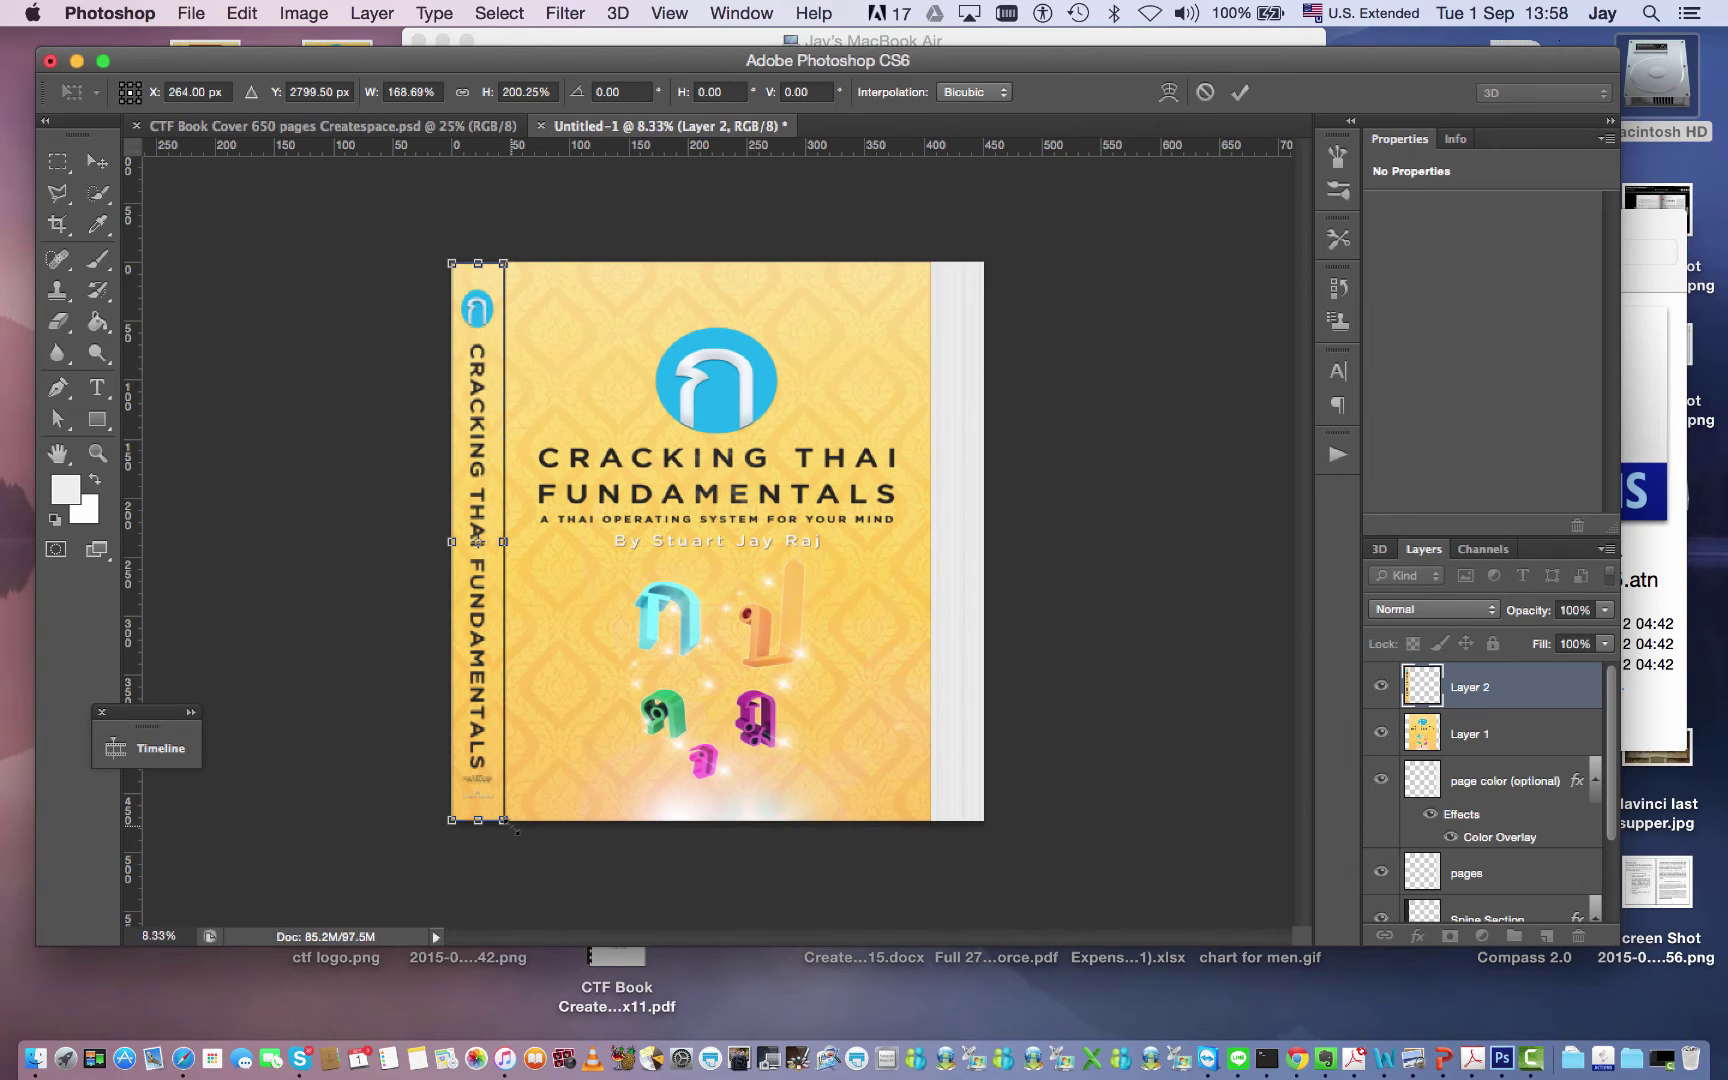
key("Return")
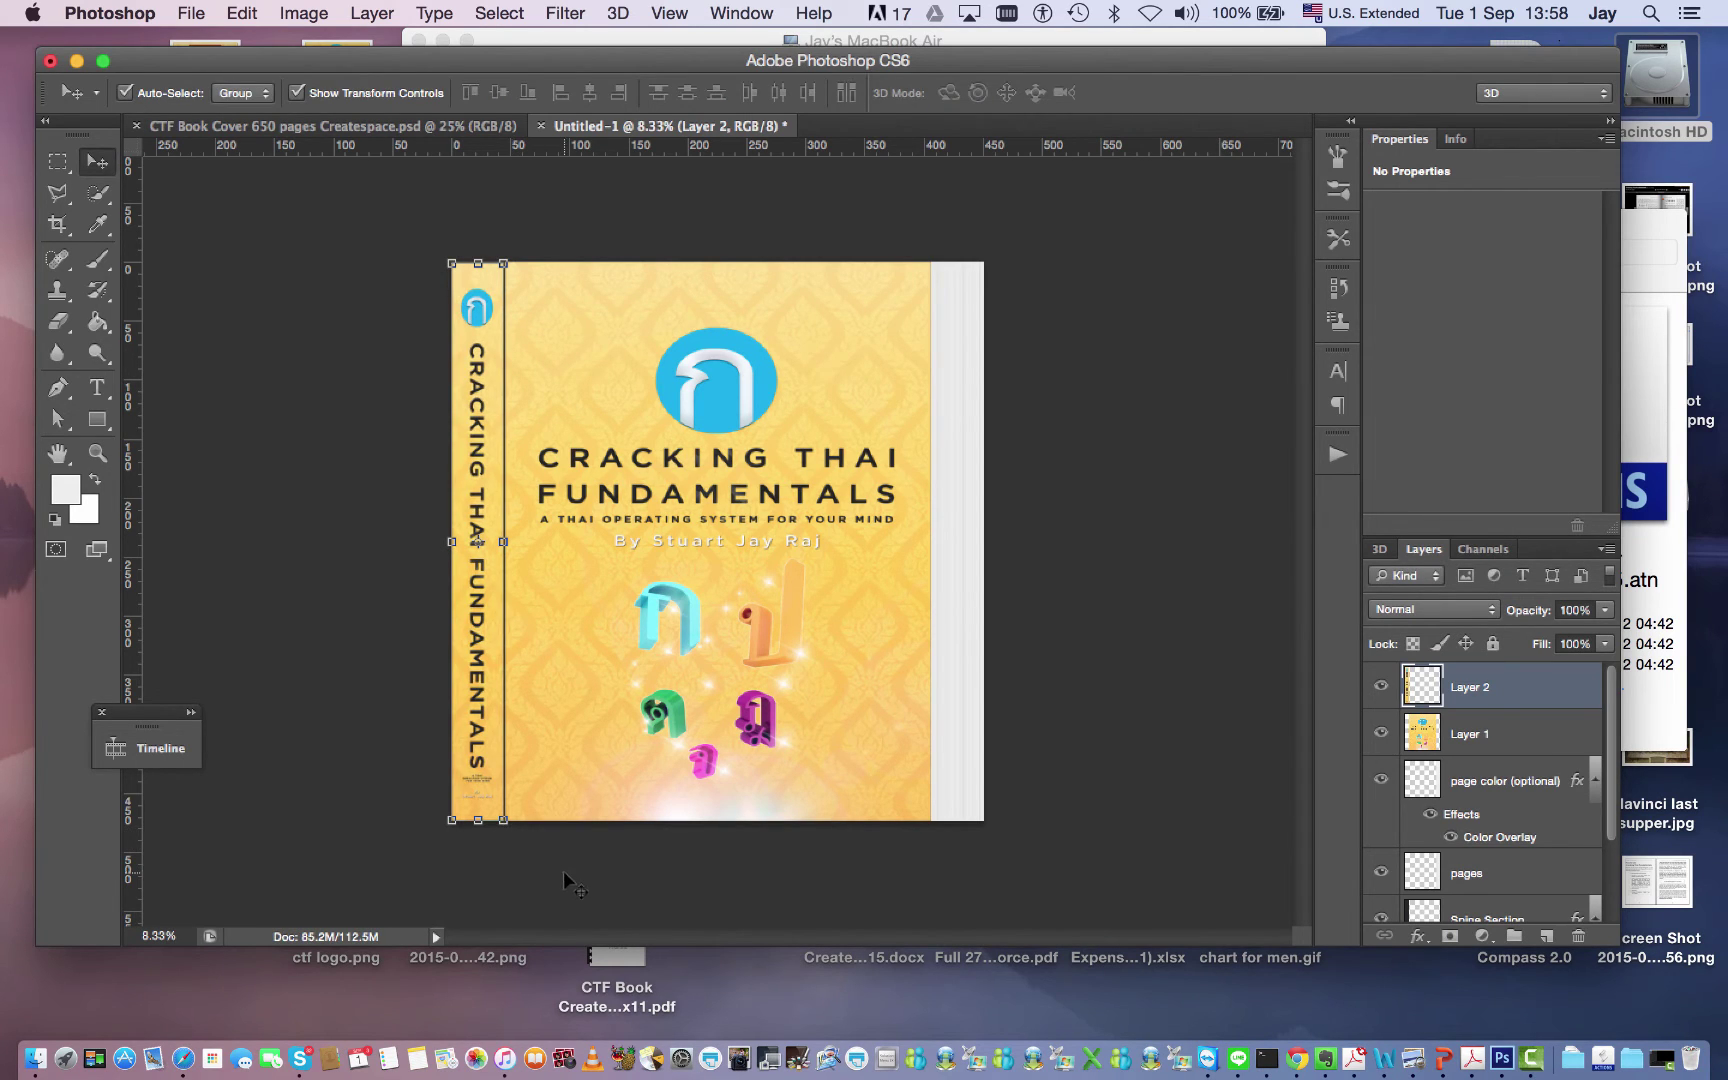
left_click(563, 868)
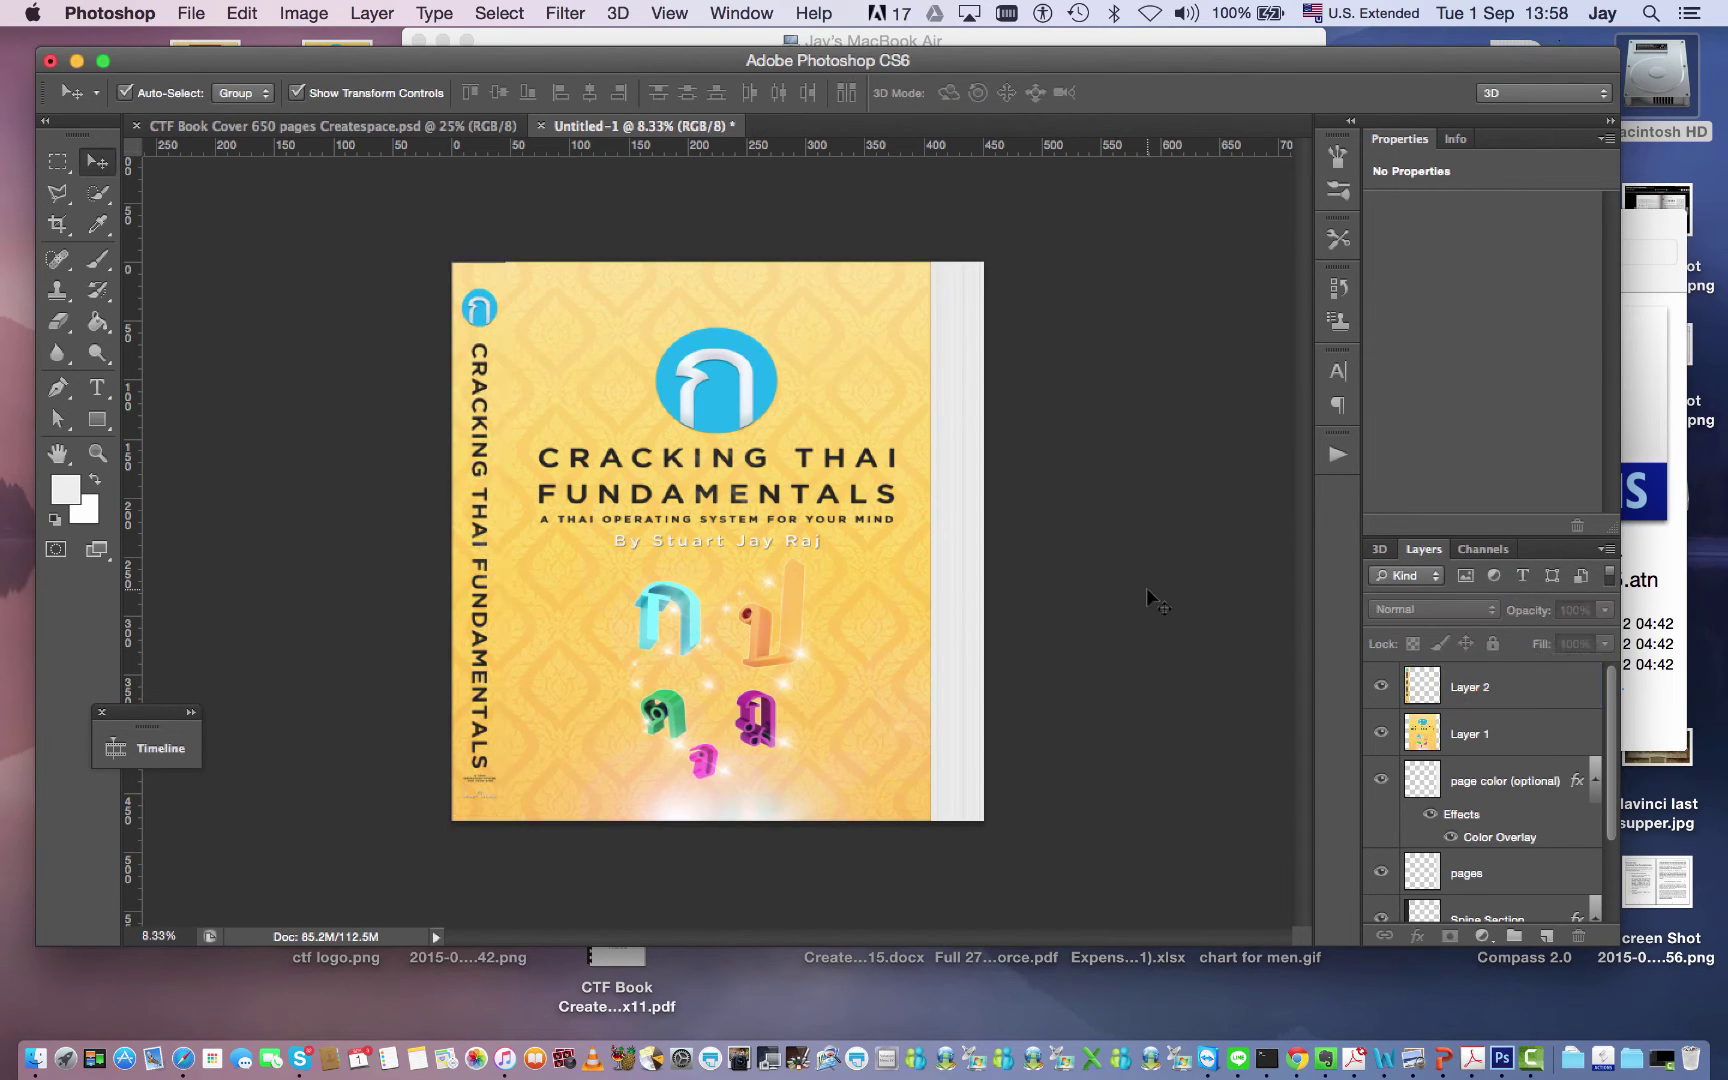
left_click(492, 292)
left_click(481, 262)
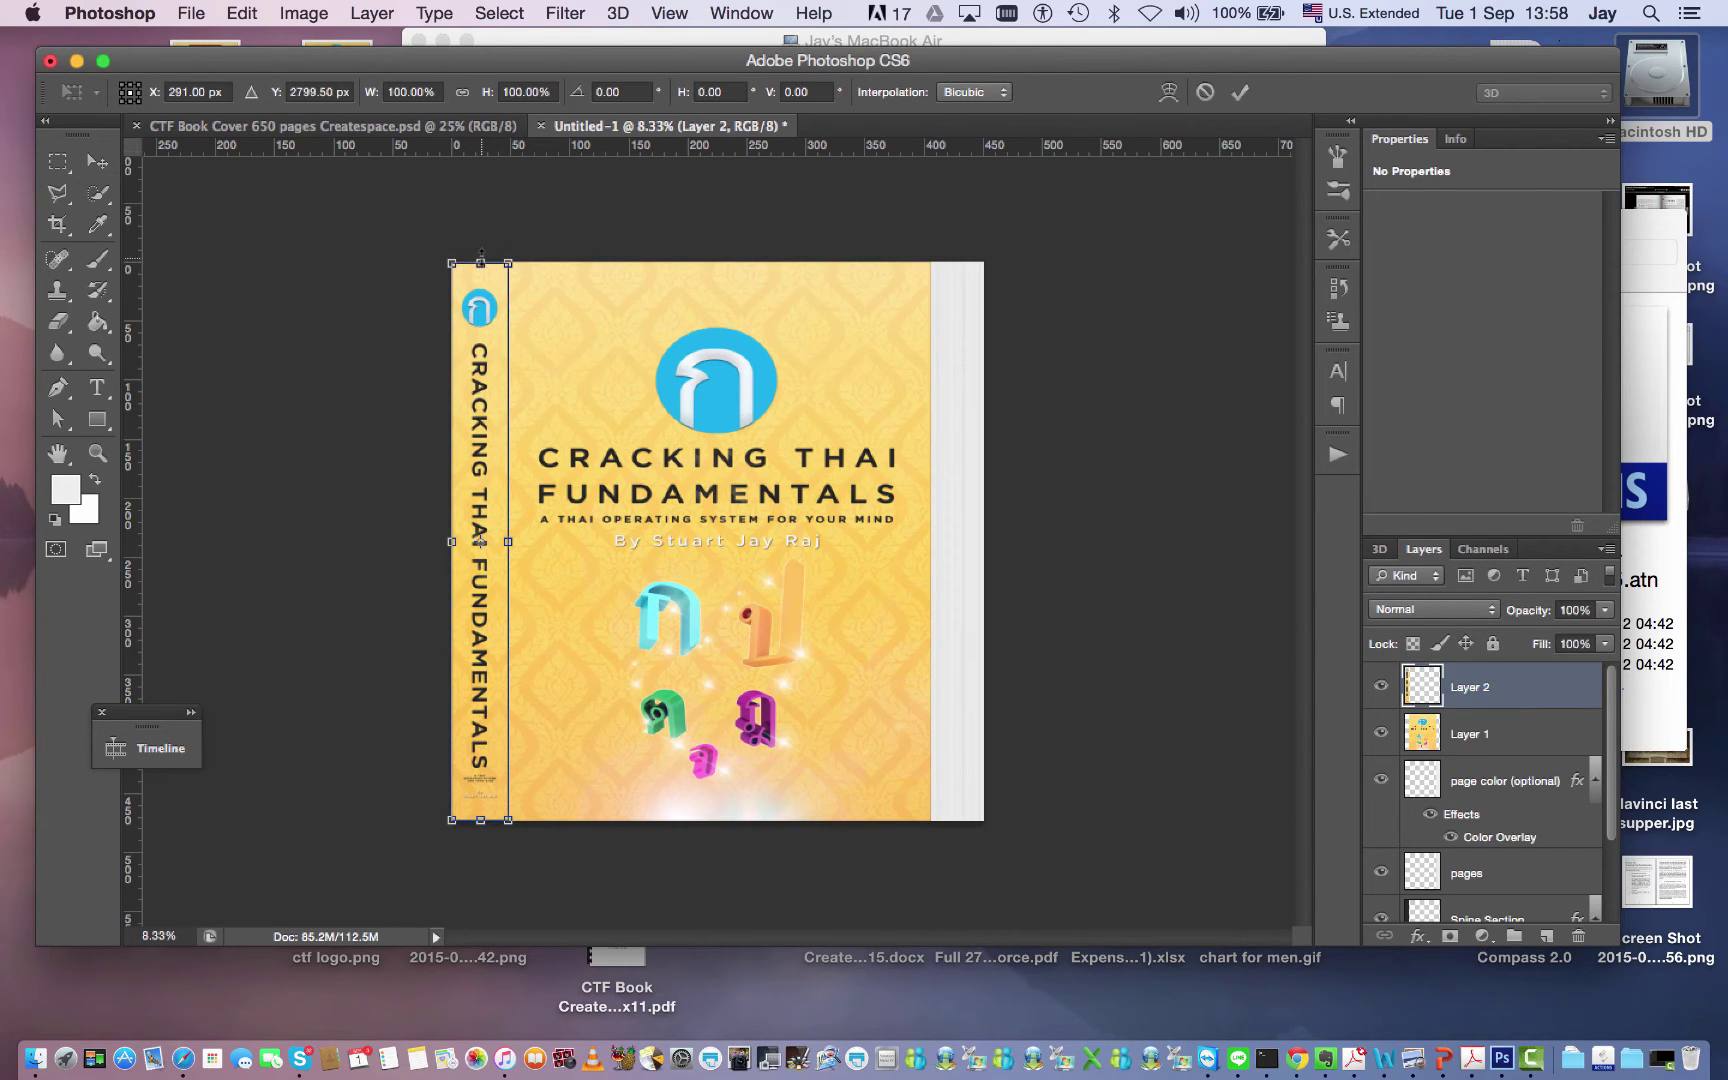
key("Return")
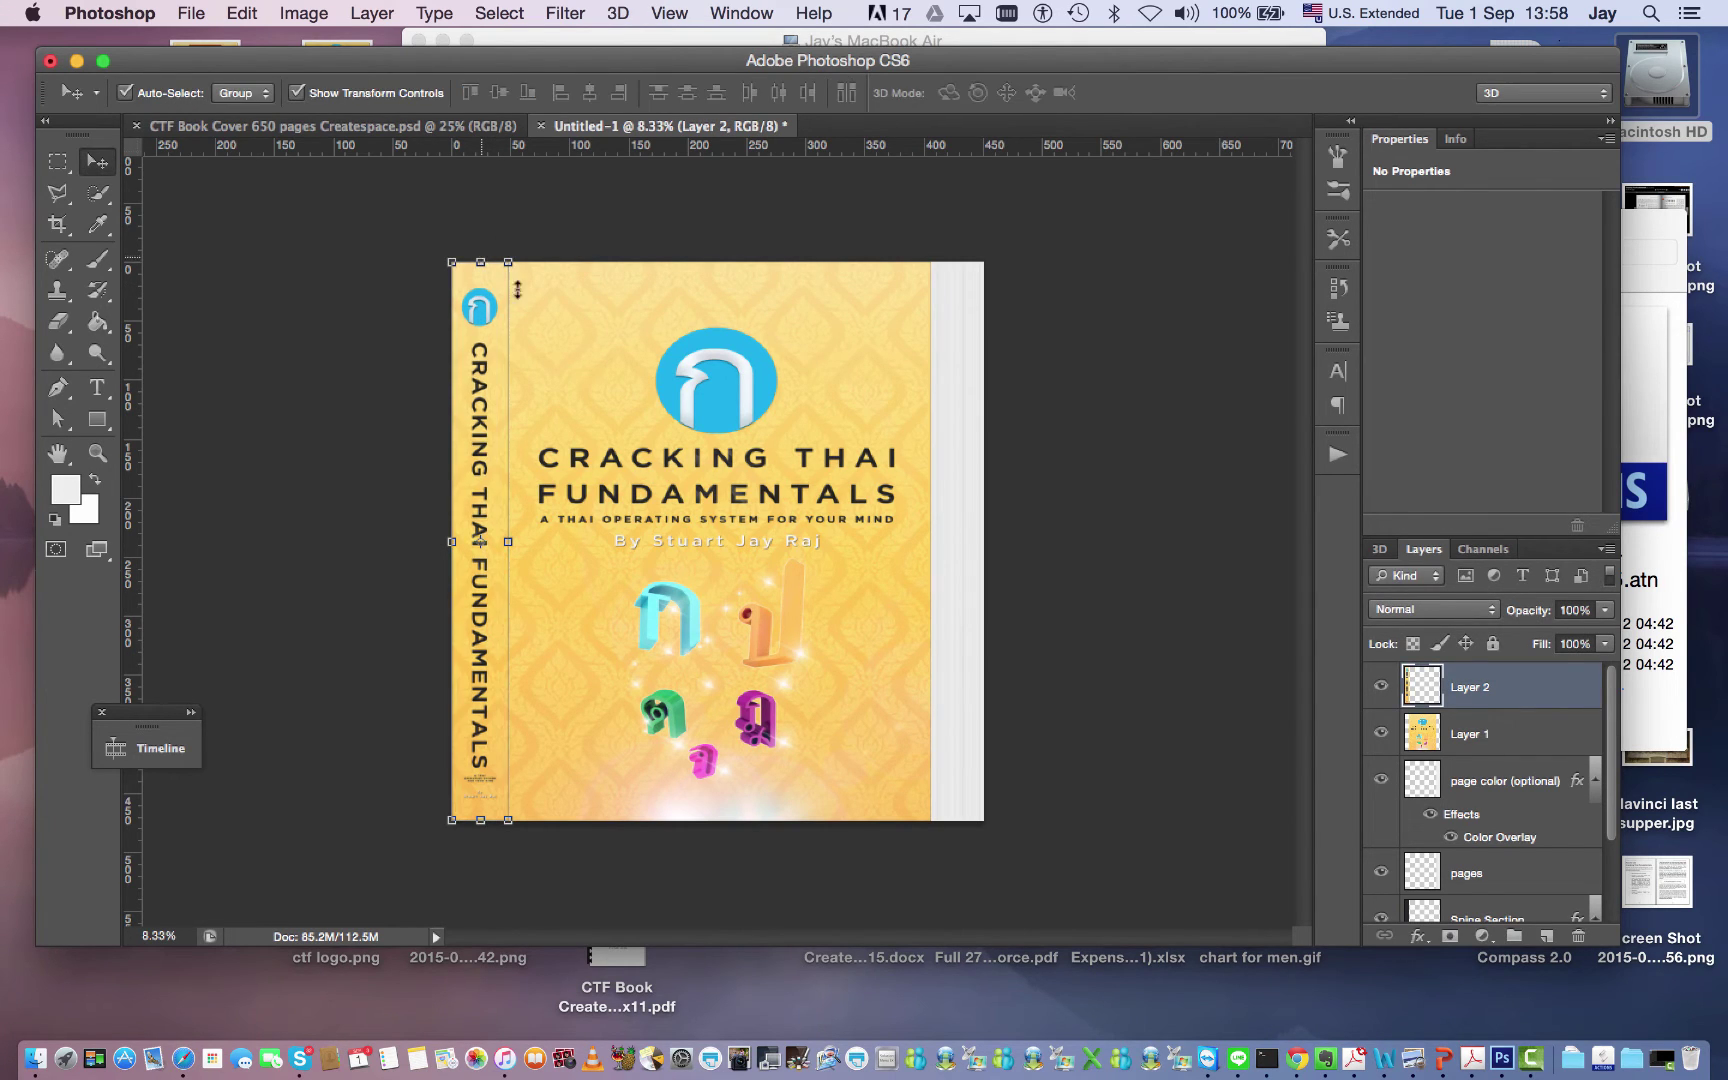
left_click(340, 377)
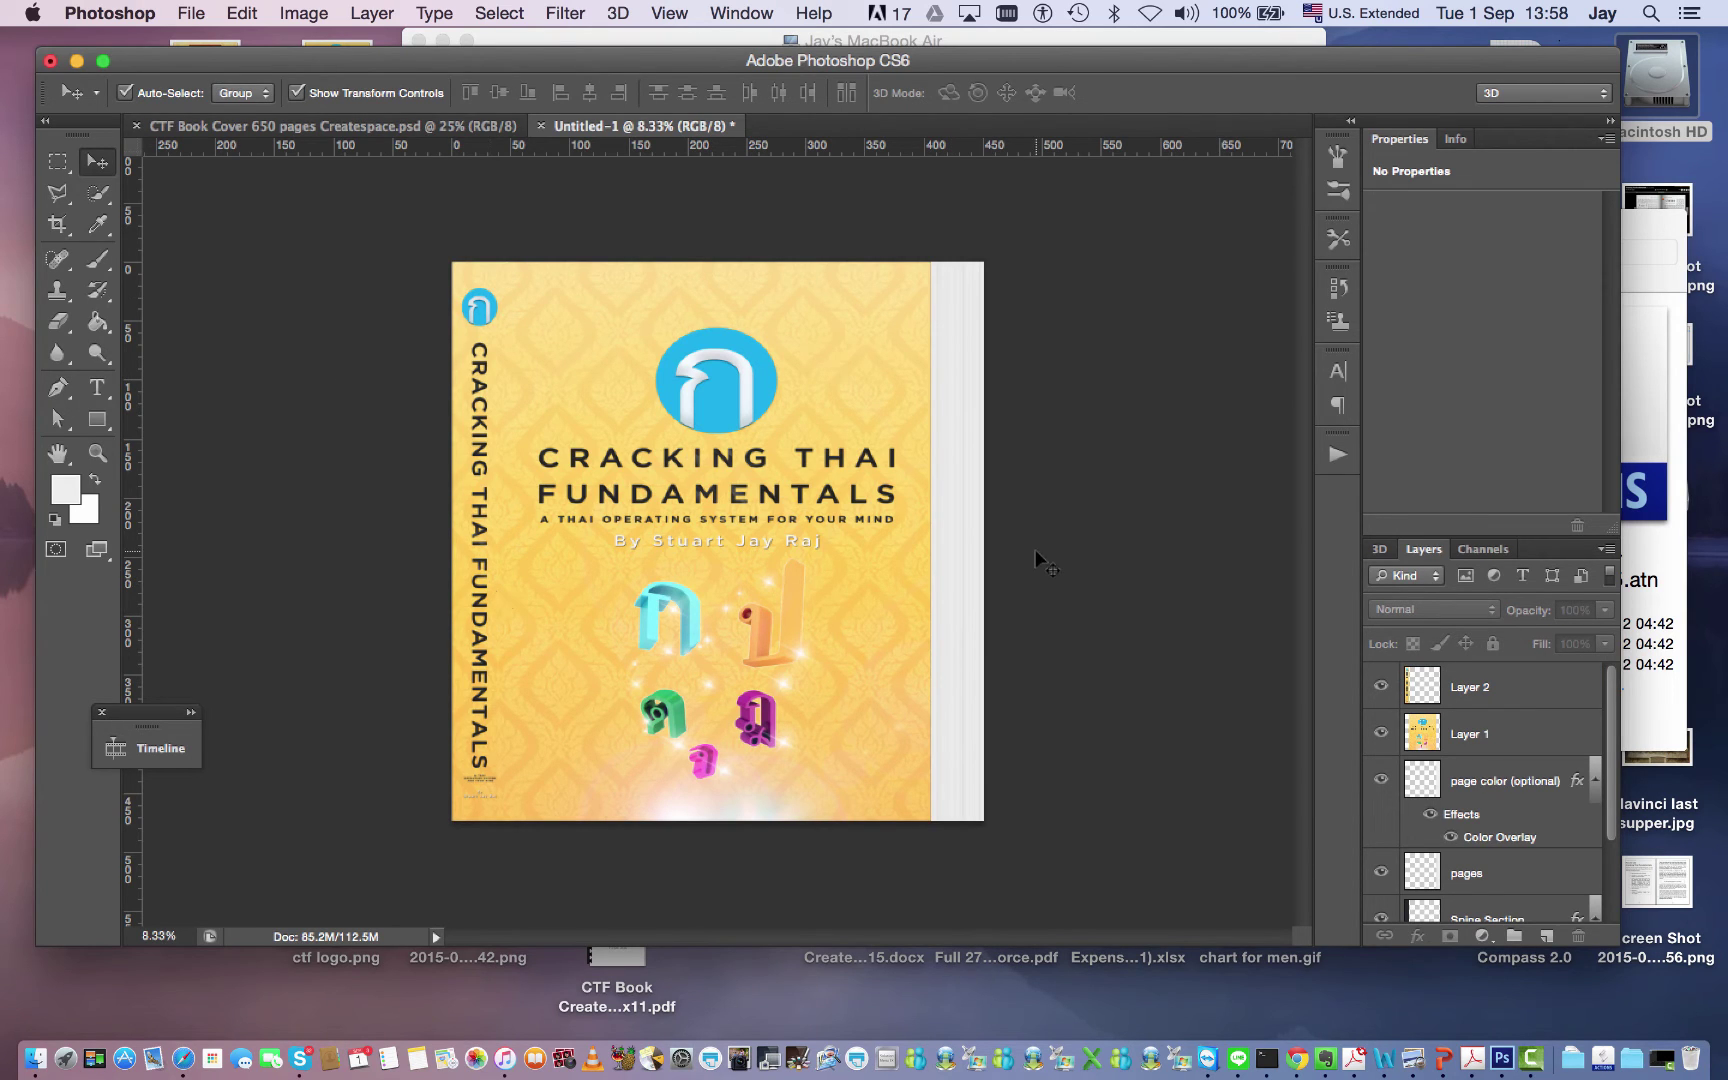
Step: Run the PSDCovers 'STEP 2 Add Color!' action and hide the Background layer for transparency
left_click(1344, 459)
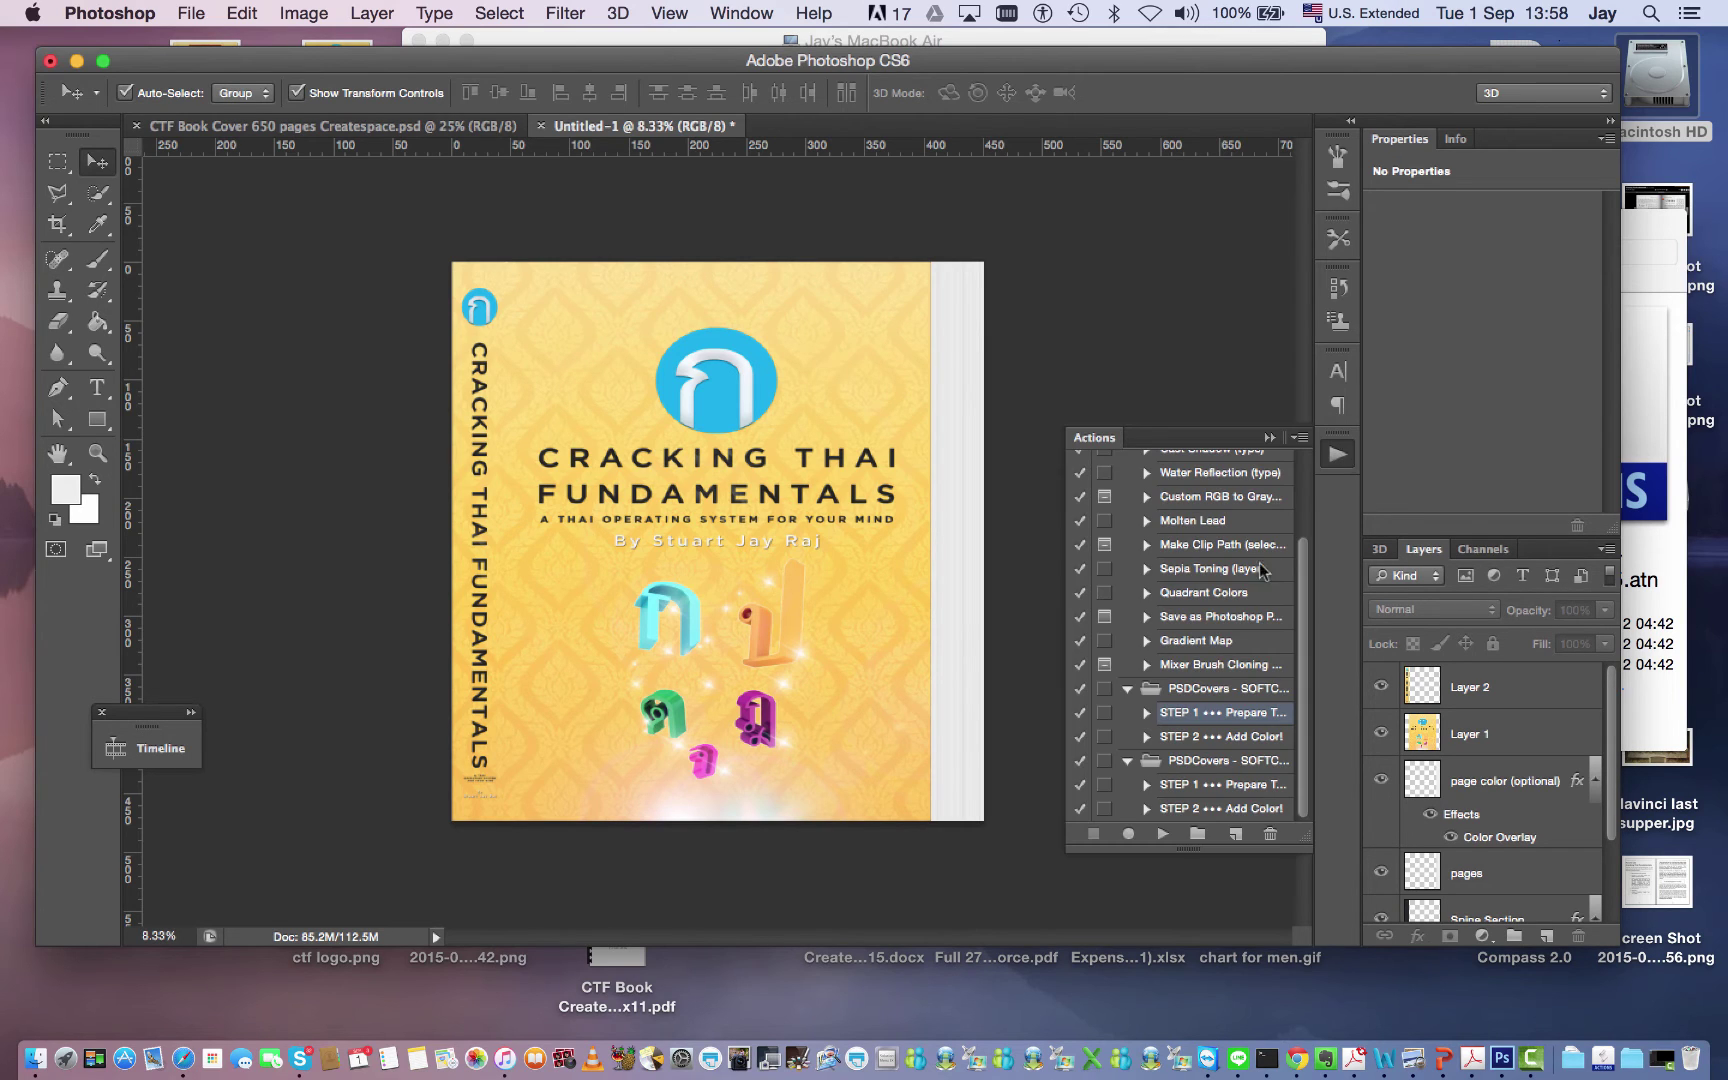
left_click(1190, 738)
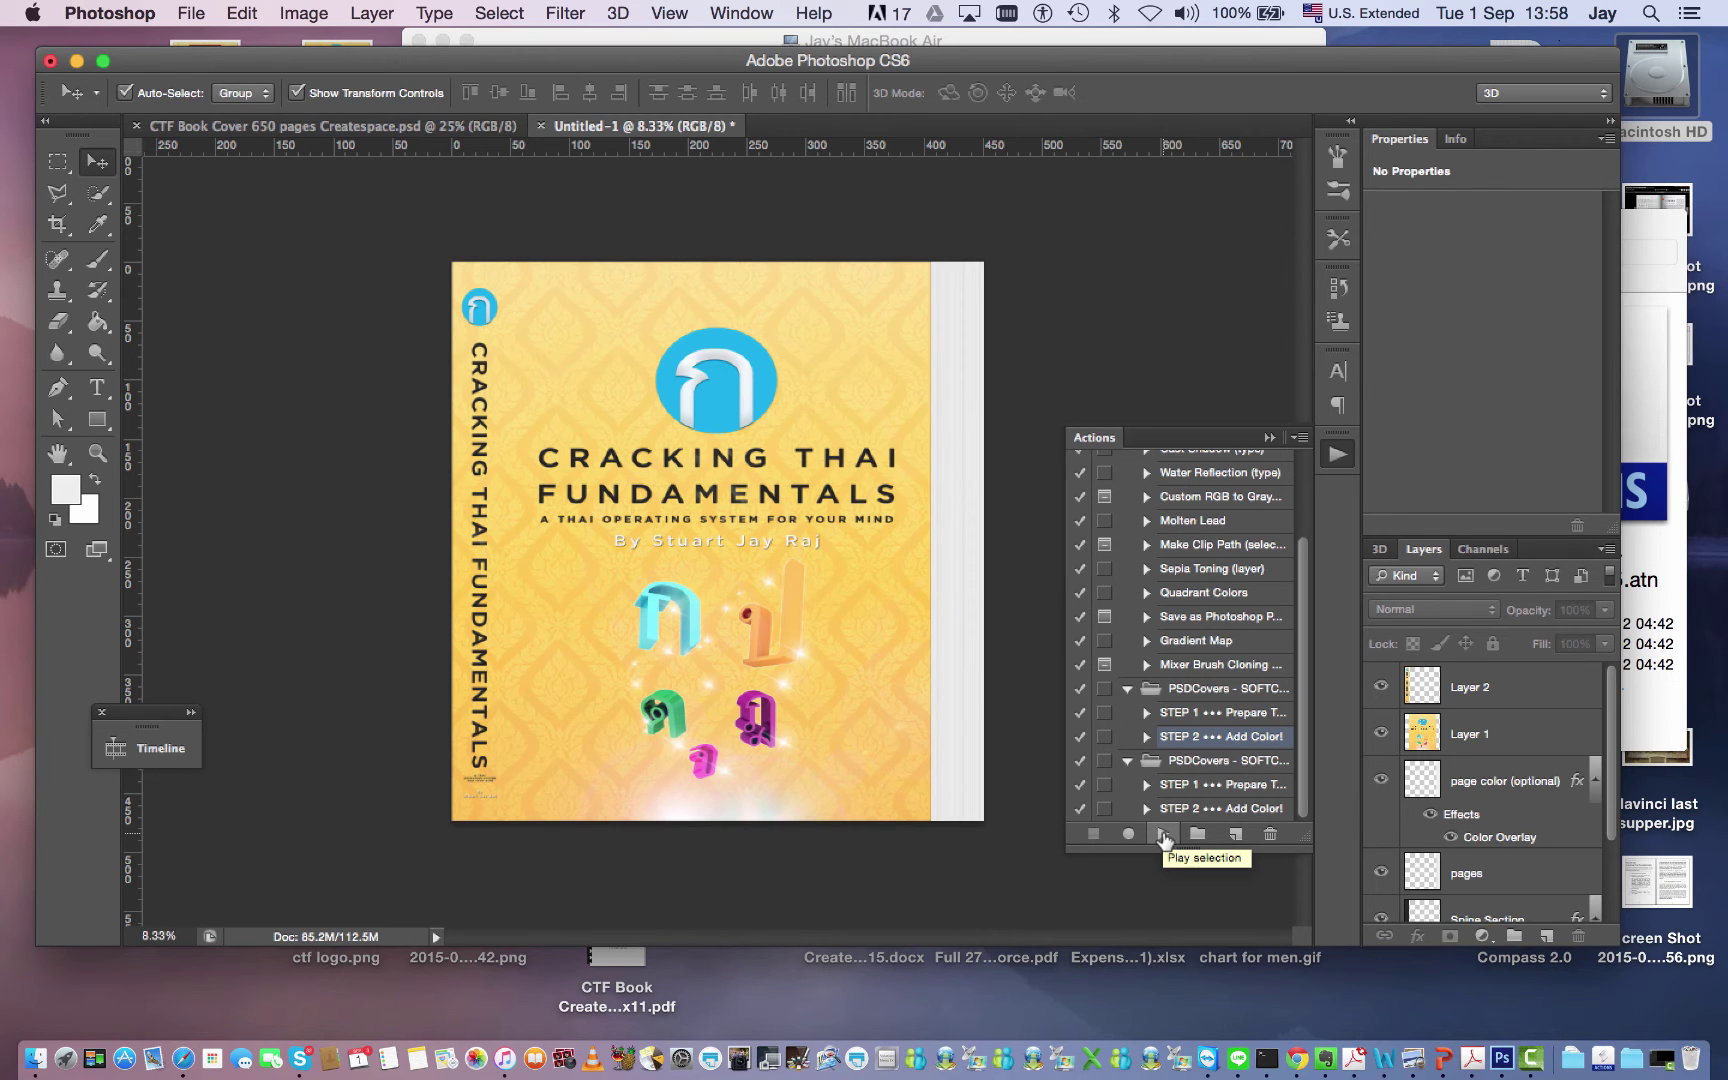
left_click(1162, 835)
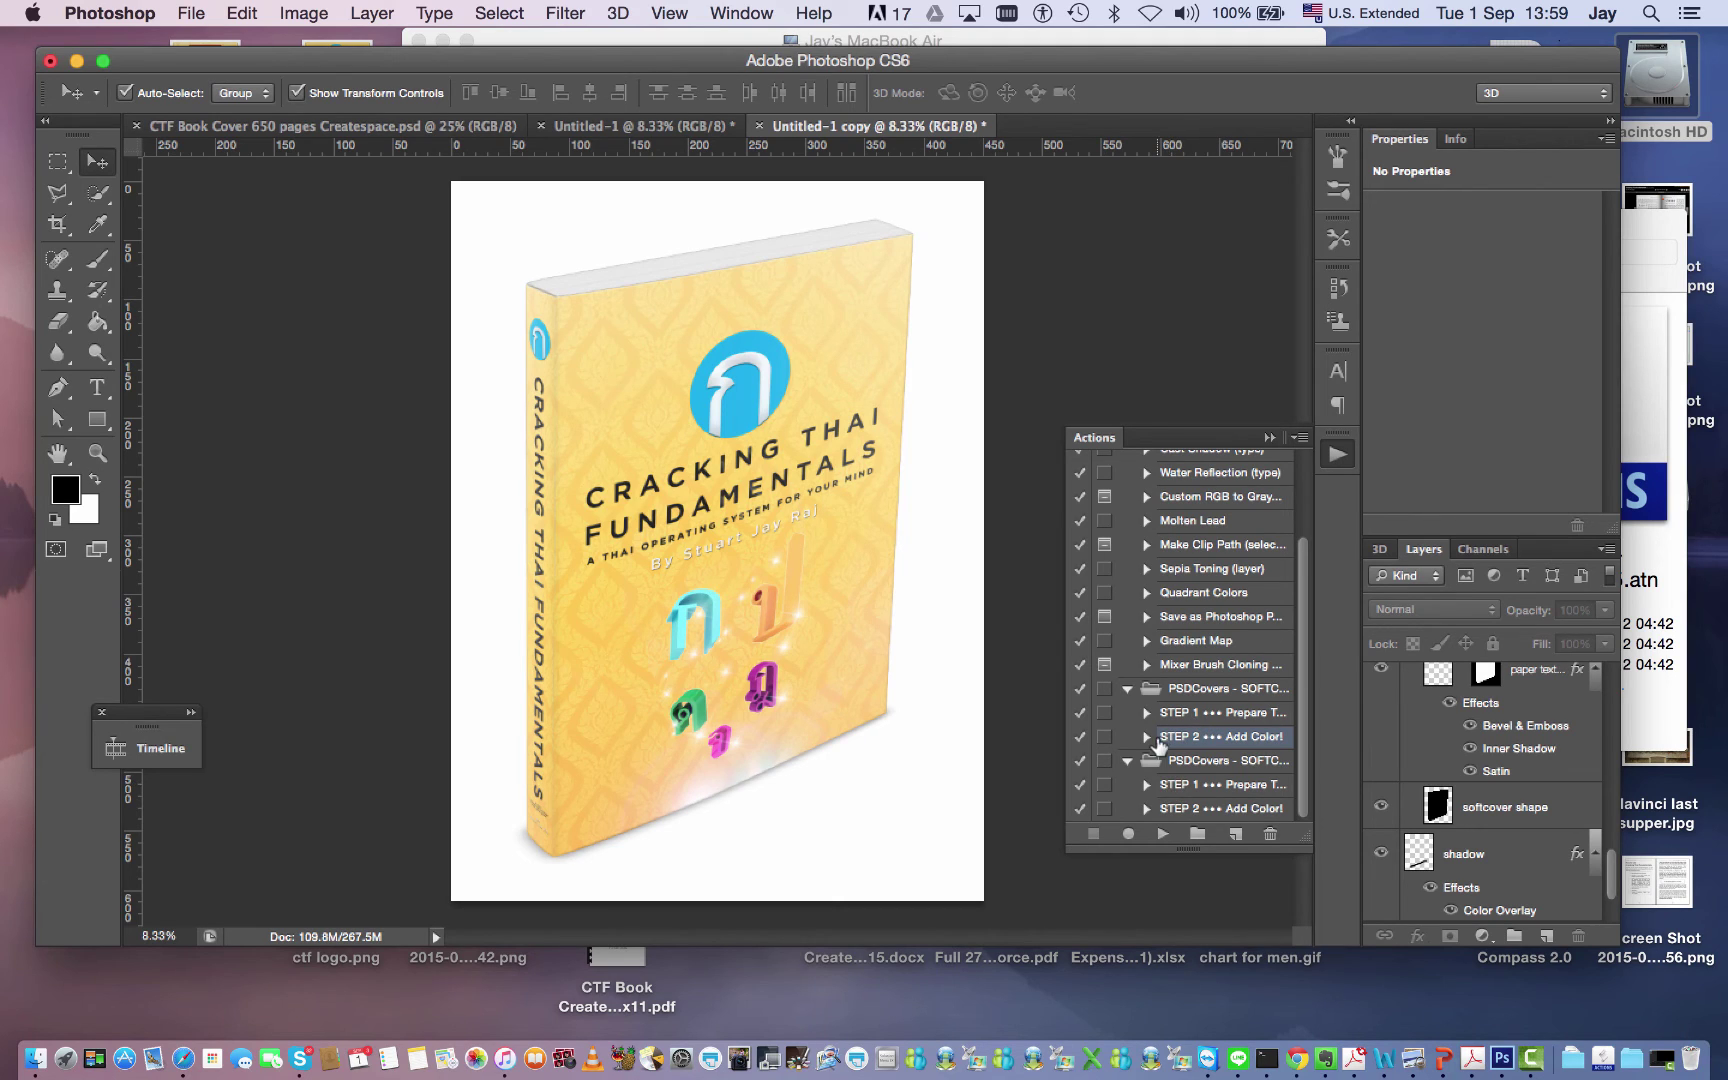
scroll(1406, 800, "down", 2)
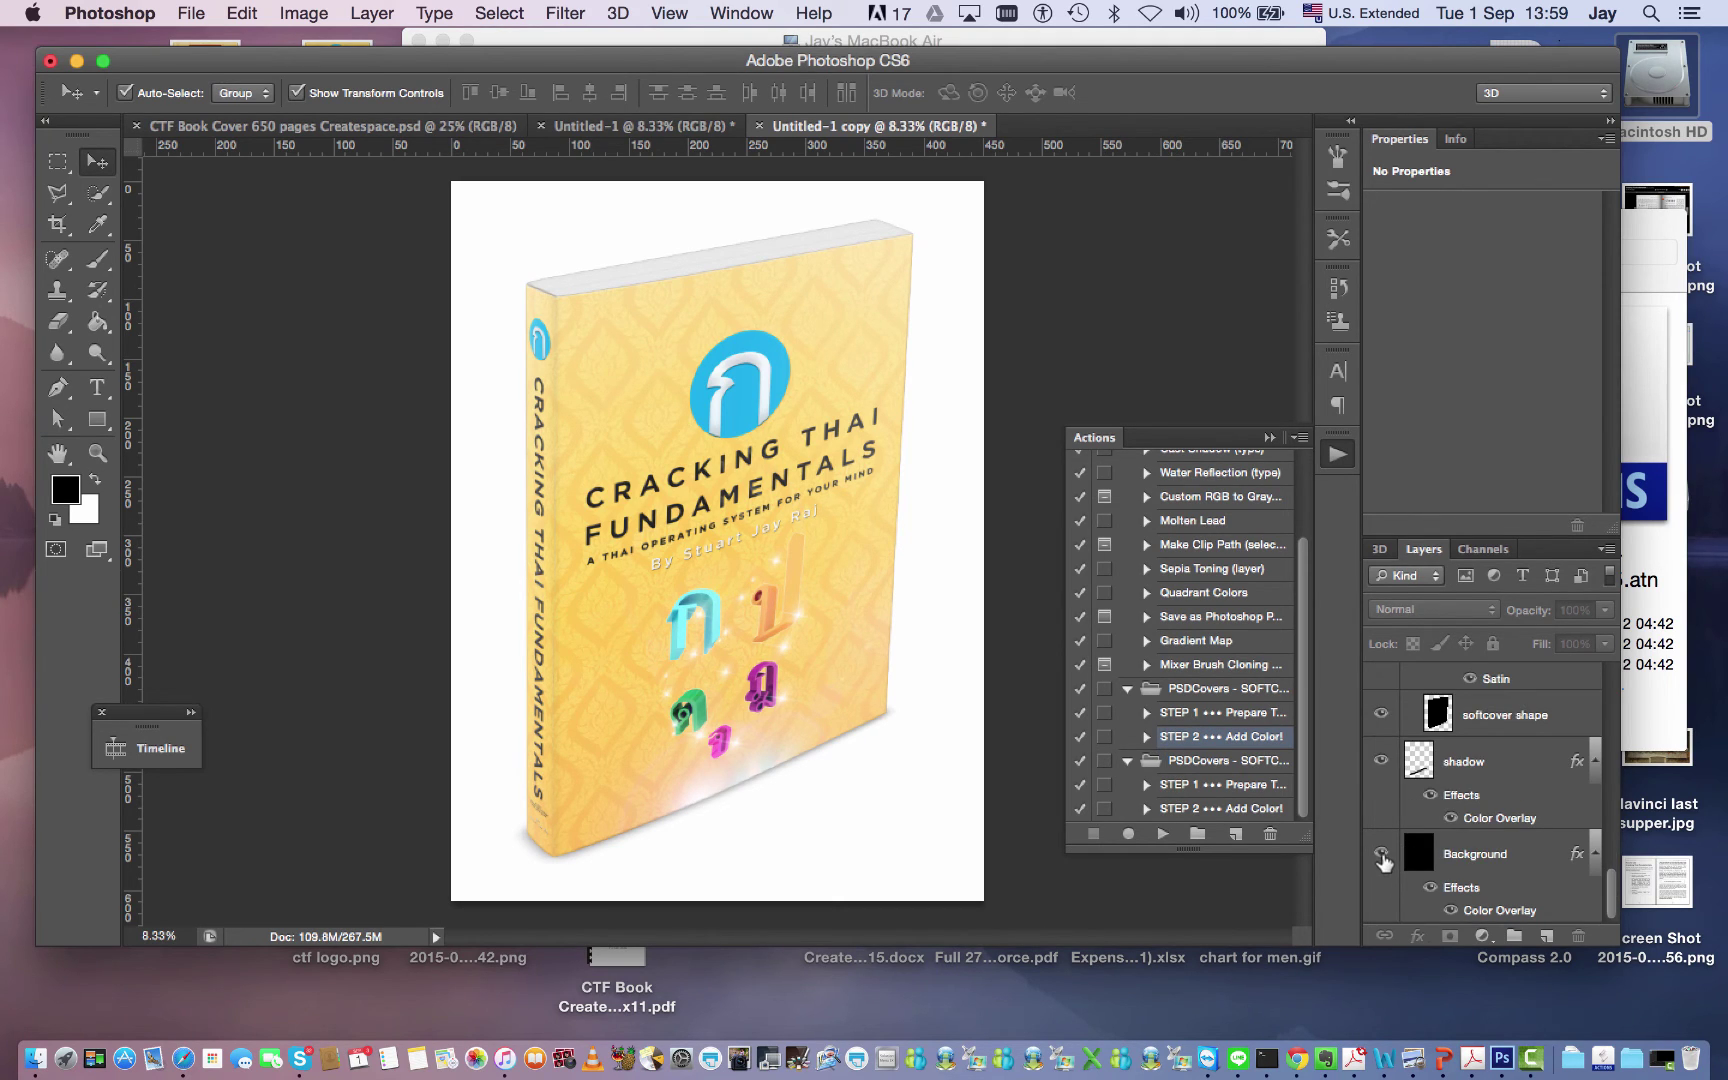
left_click(1381, 855)
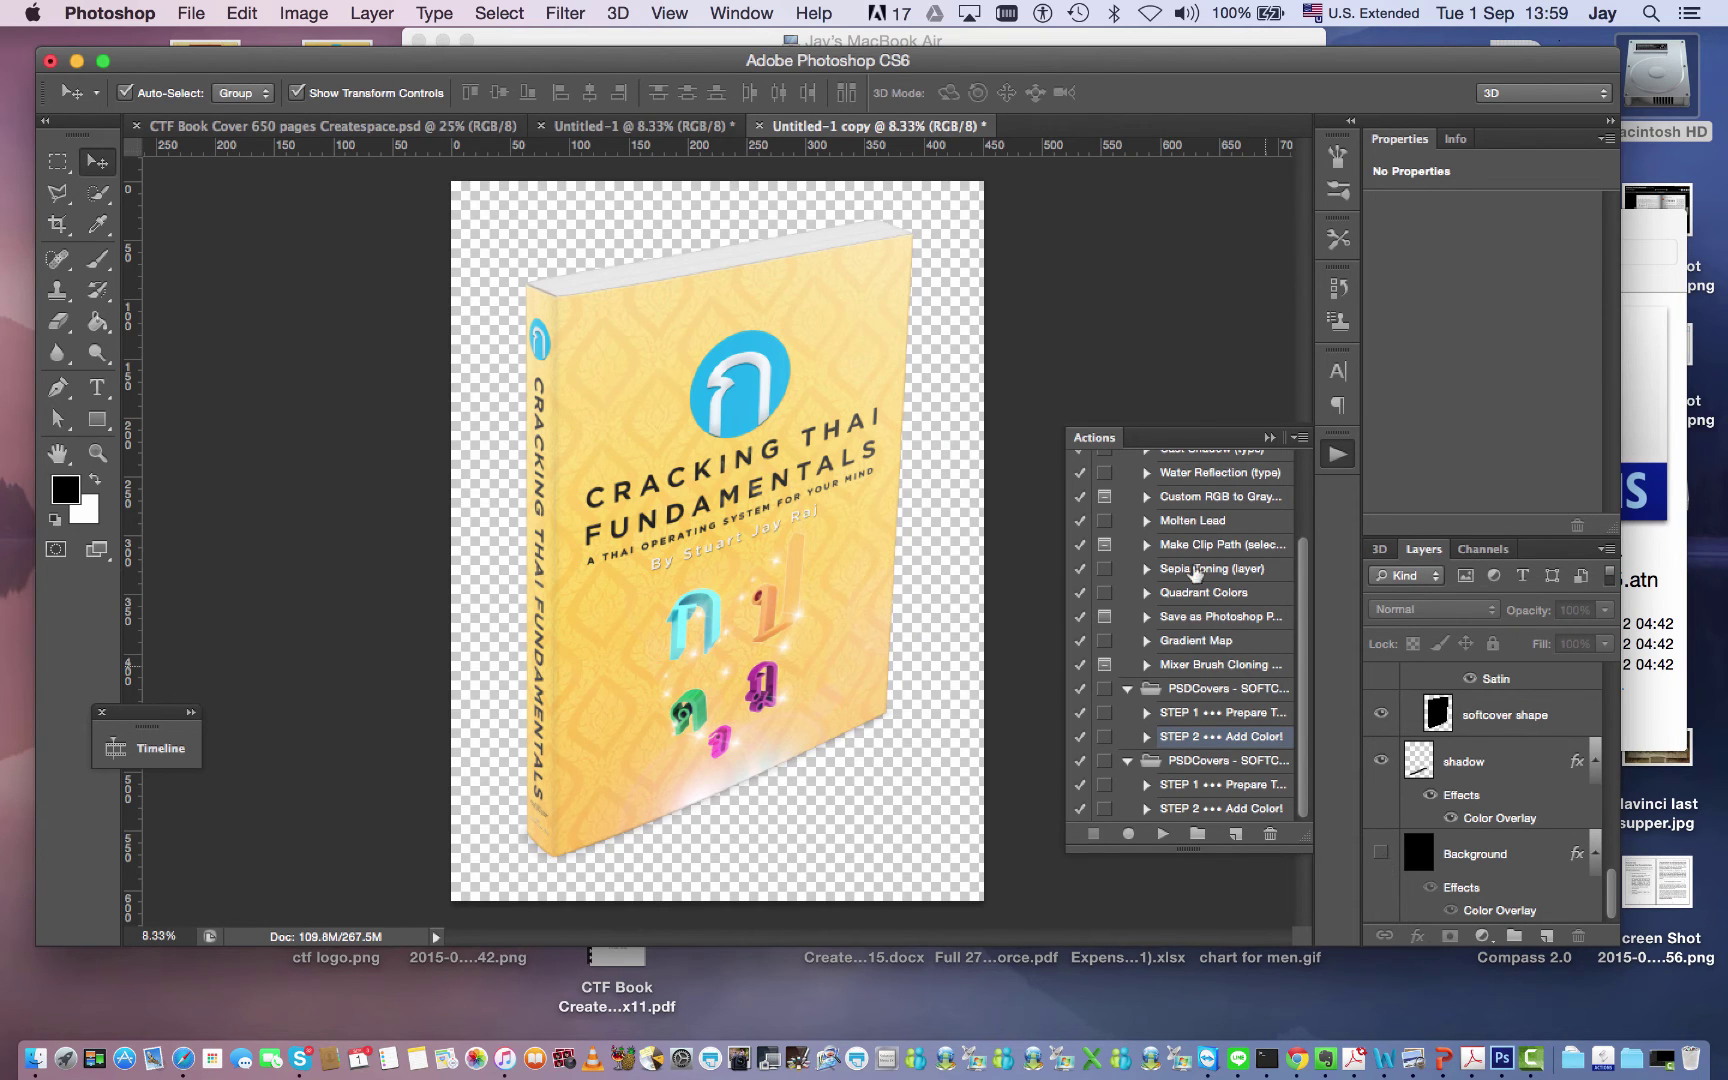
left_click(1269, 437)
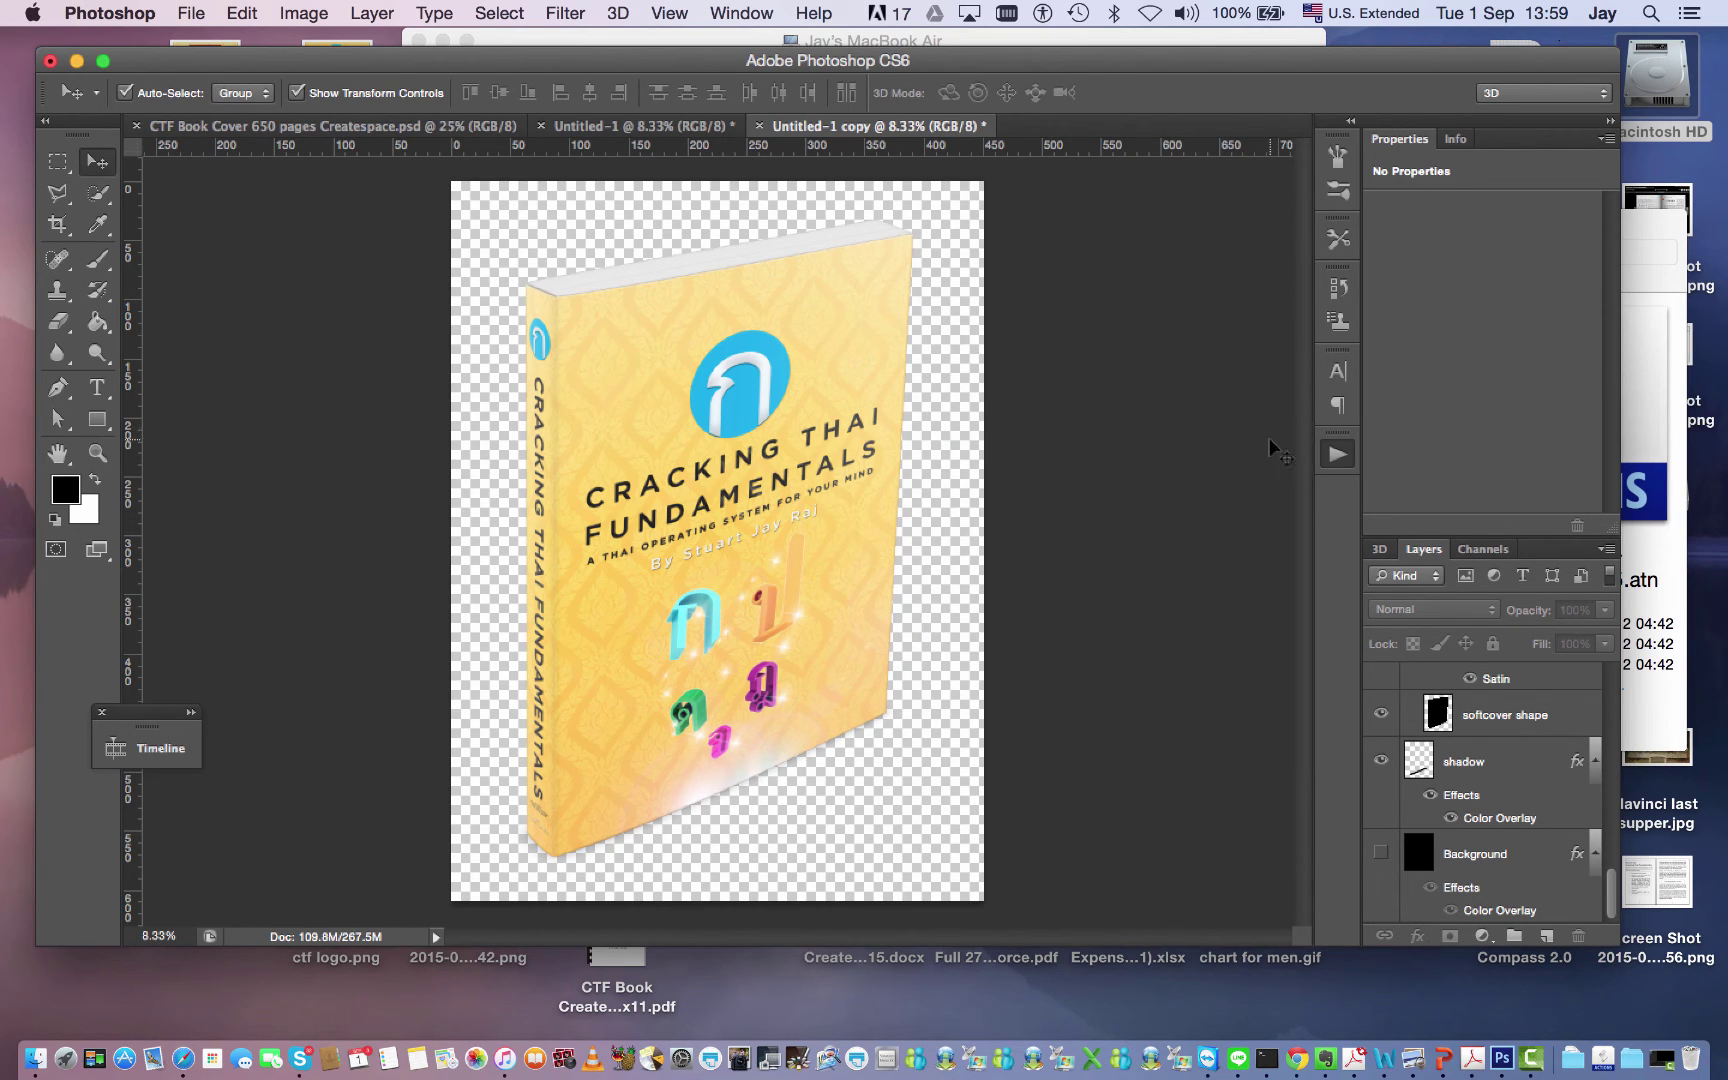
Step: Save the mockup as the Photoshop file 'ctf 3d book cover 2.psd', keeping layers
left_click(191, 14)
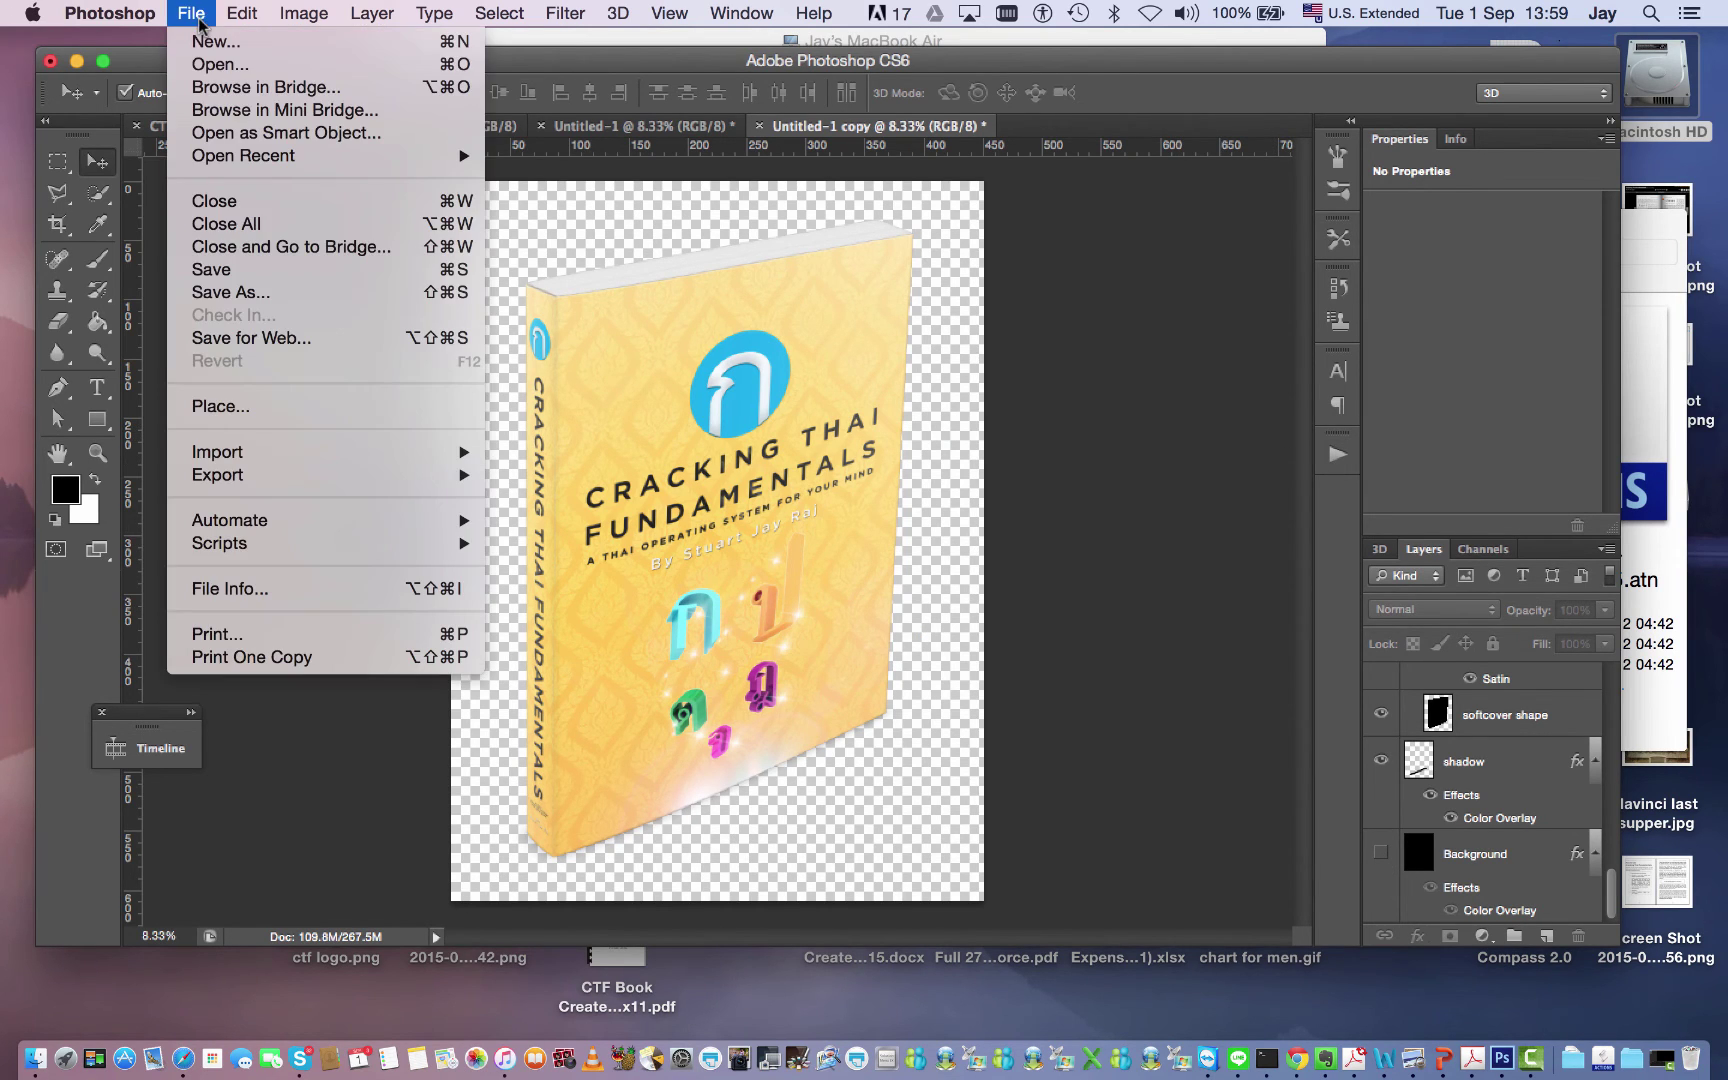
left_click(240, 290)
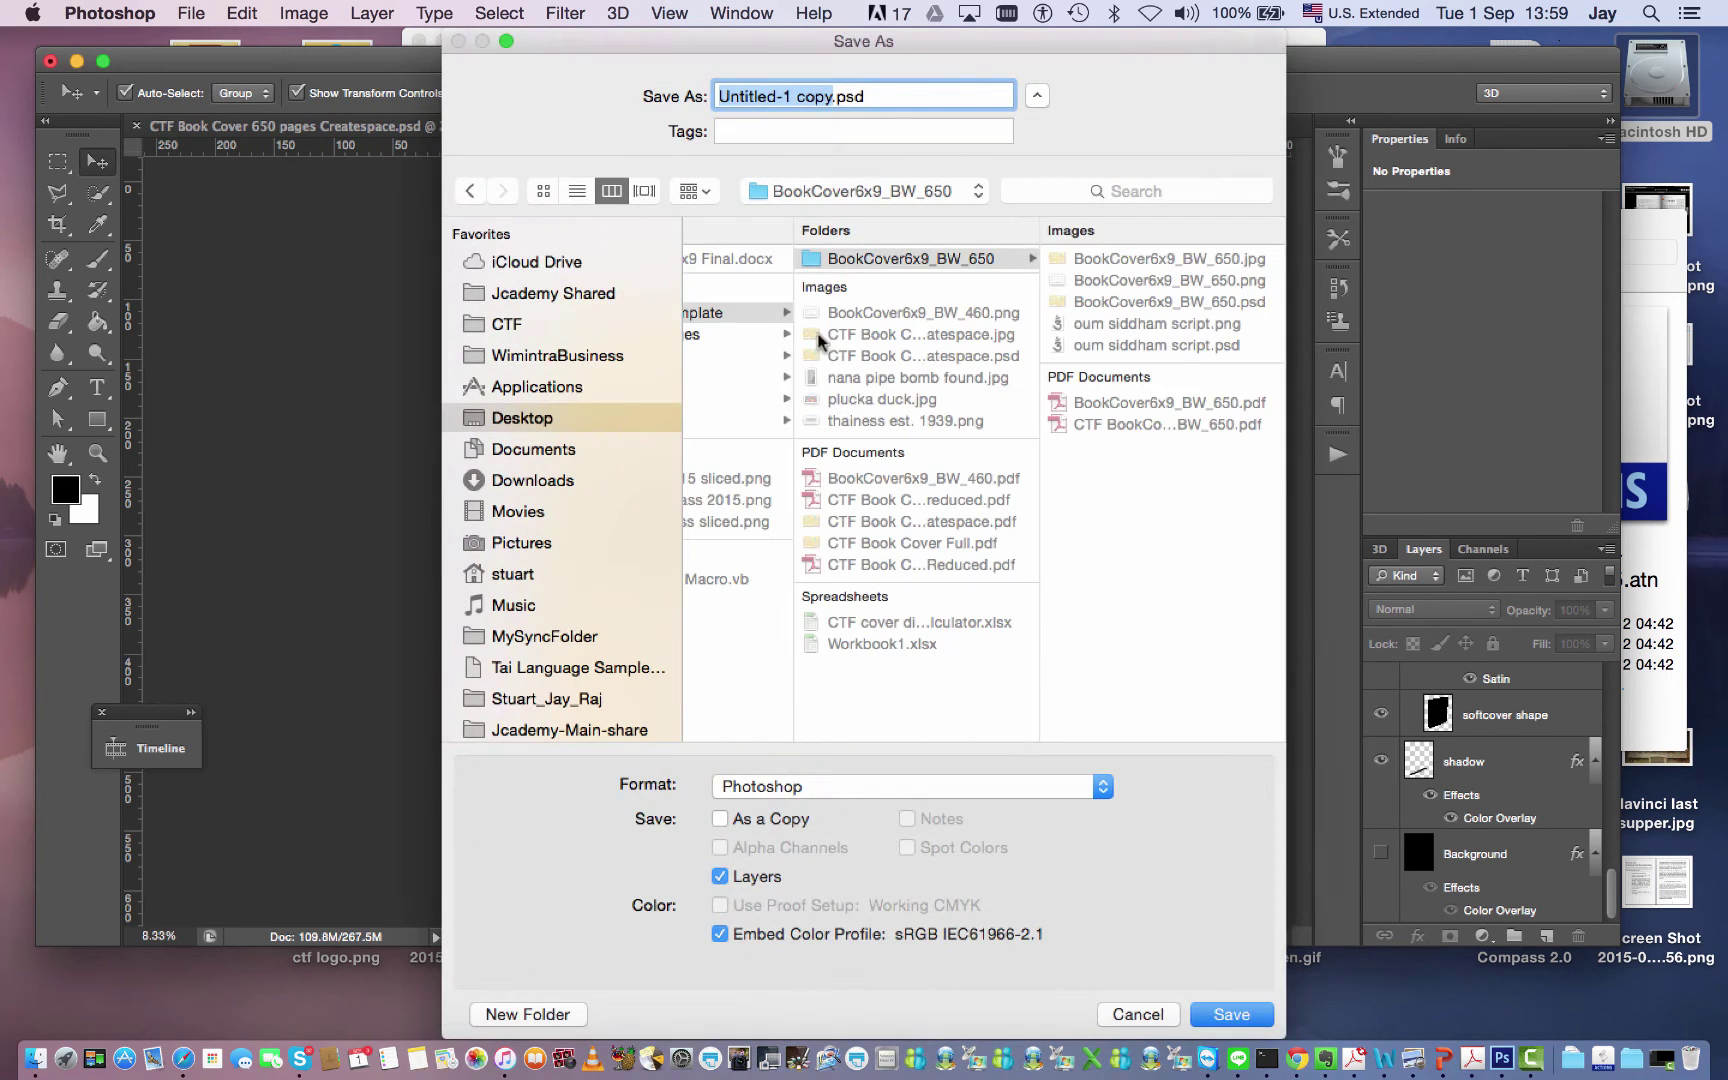
type("ctf")
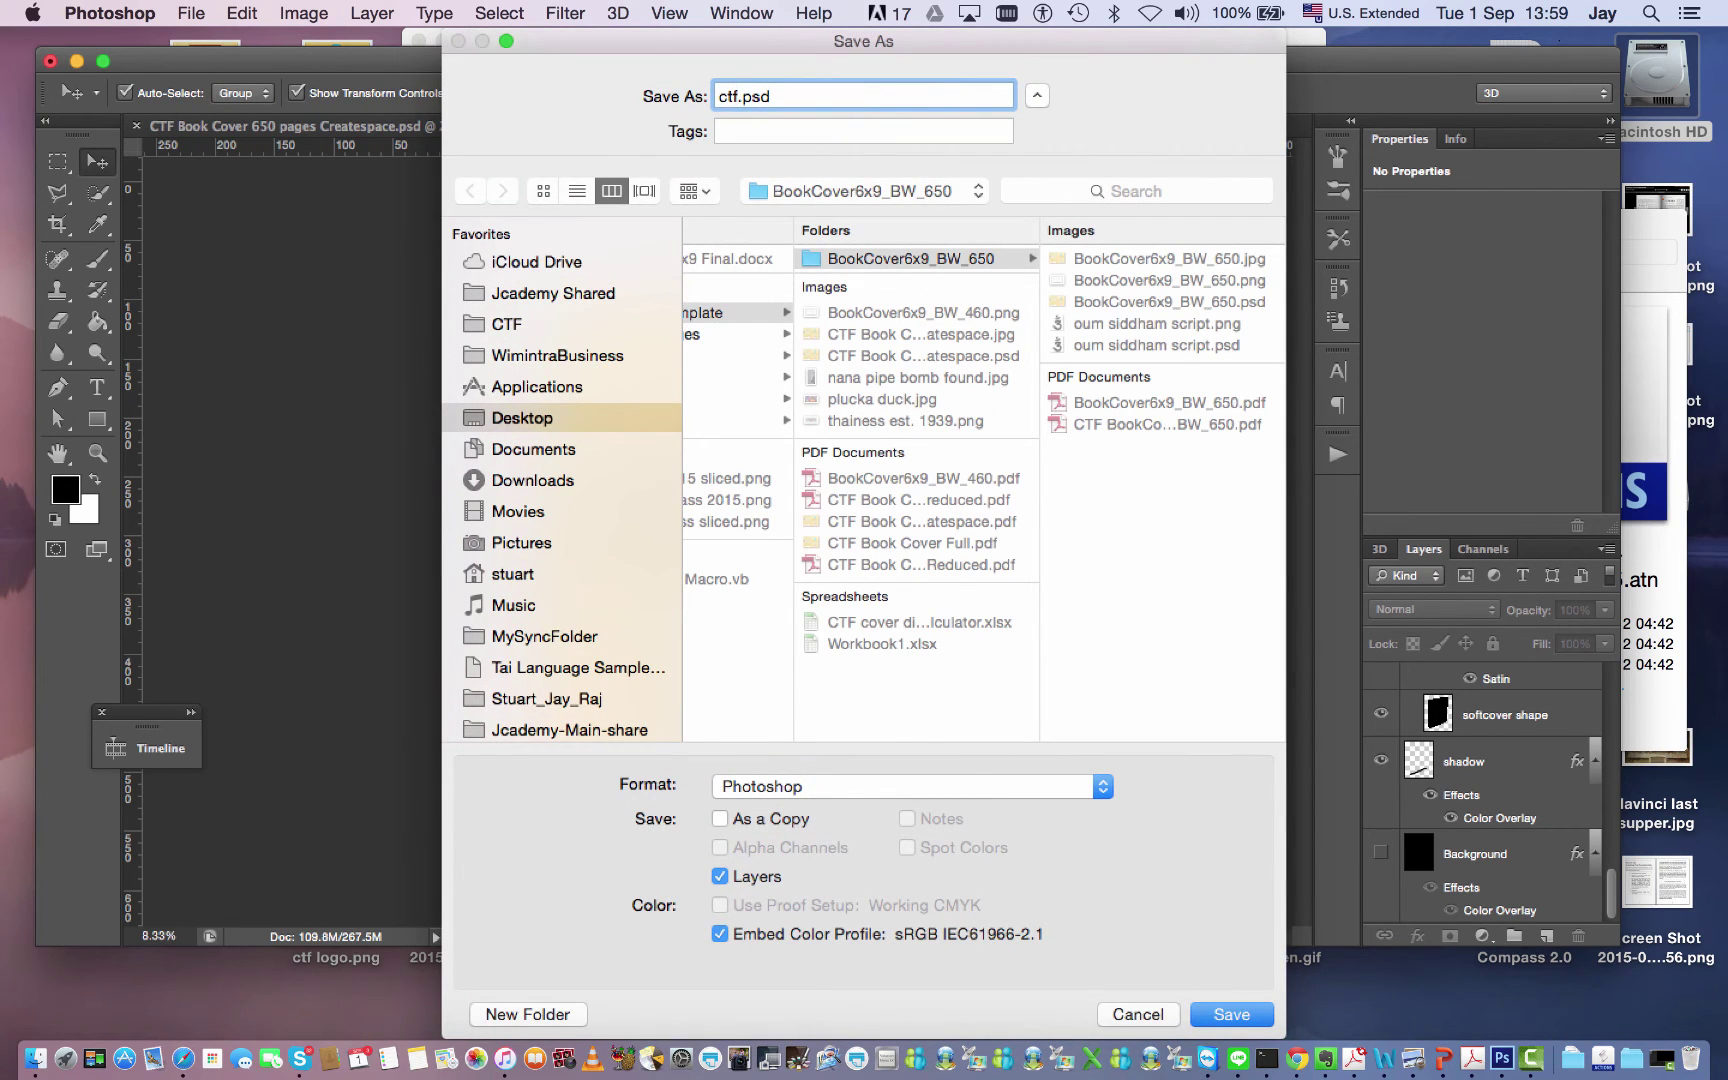
type(" 4")
type("d book cover")
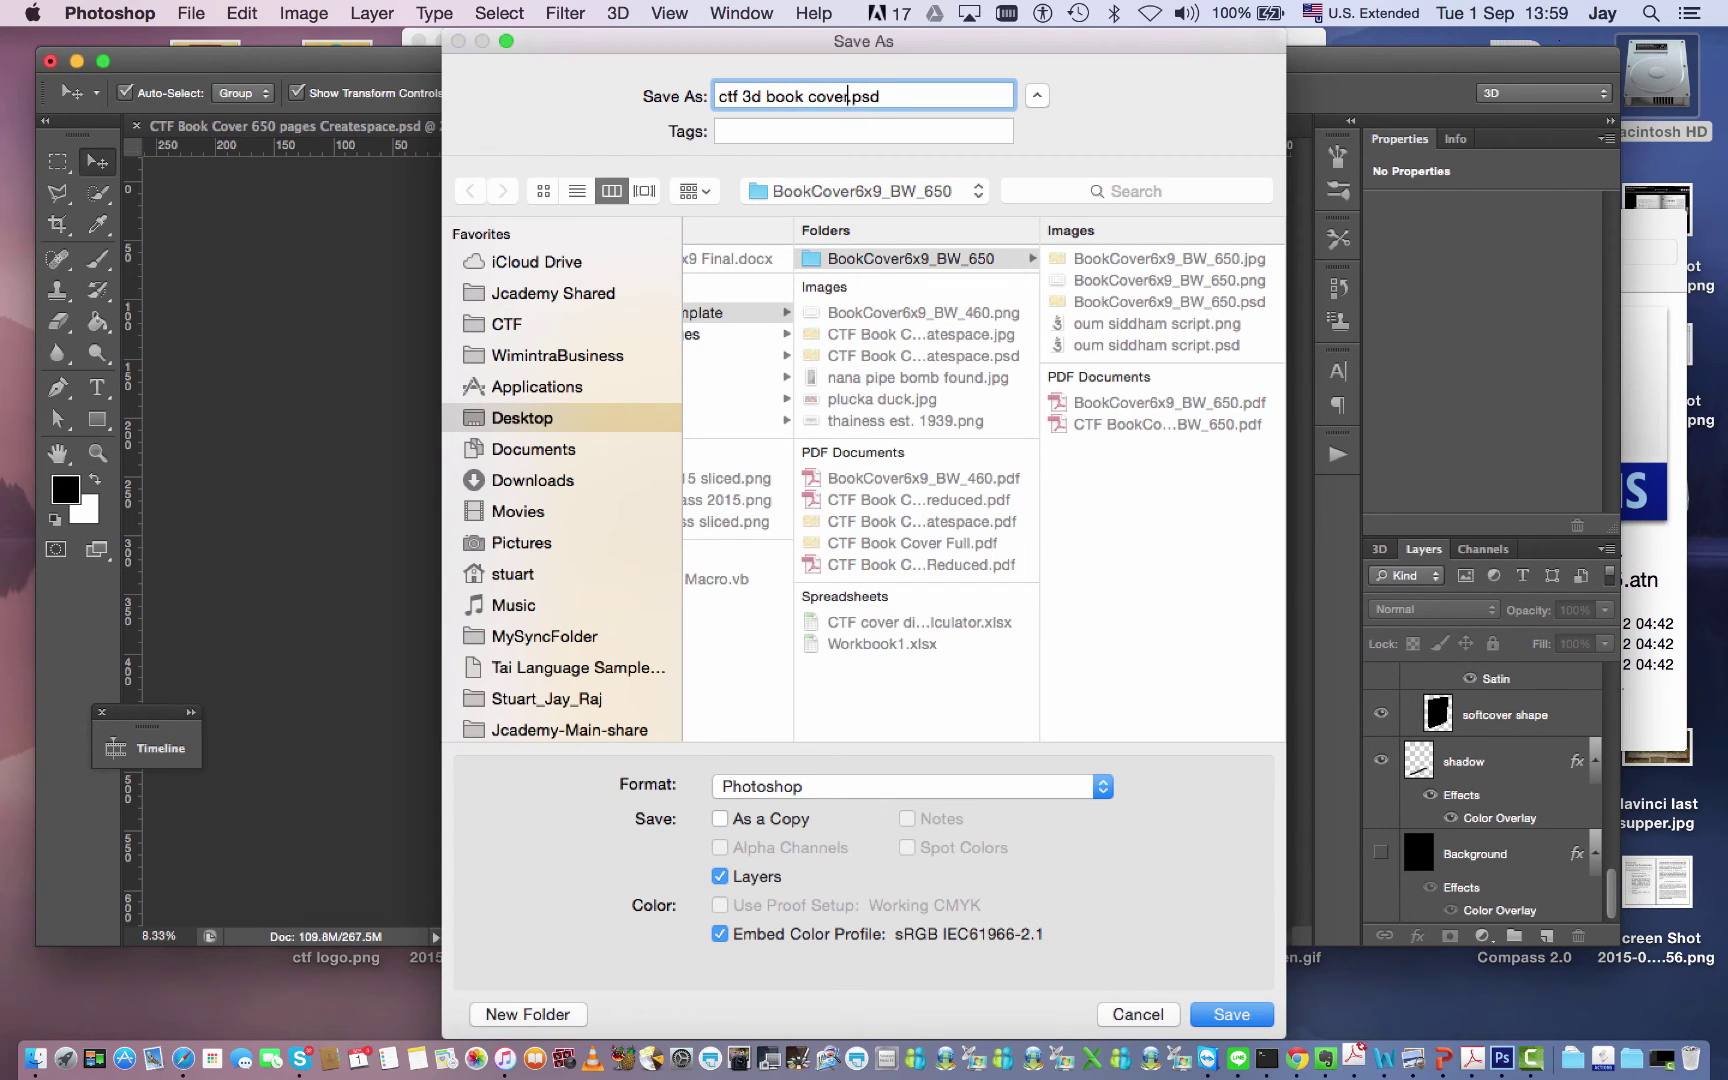
type(" 2")
key("Return")
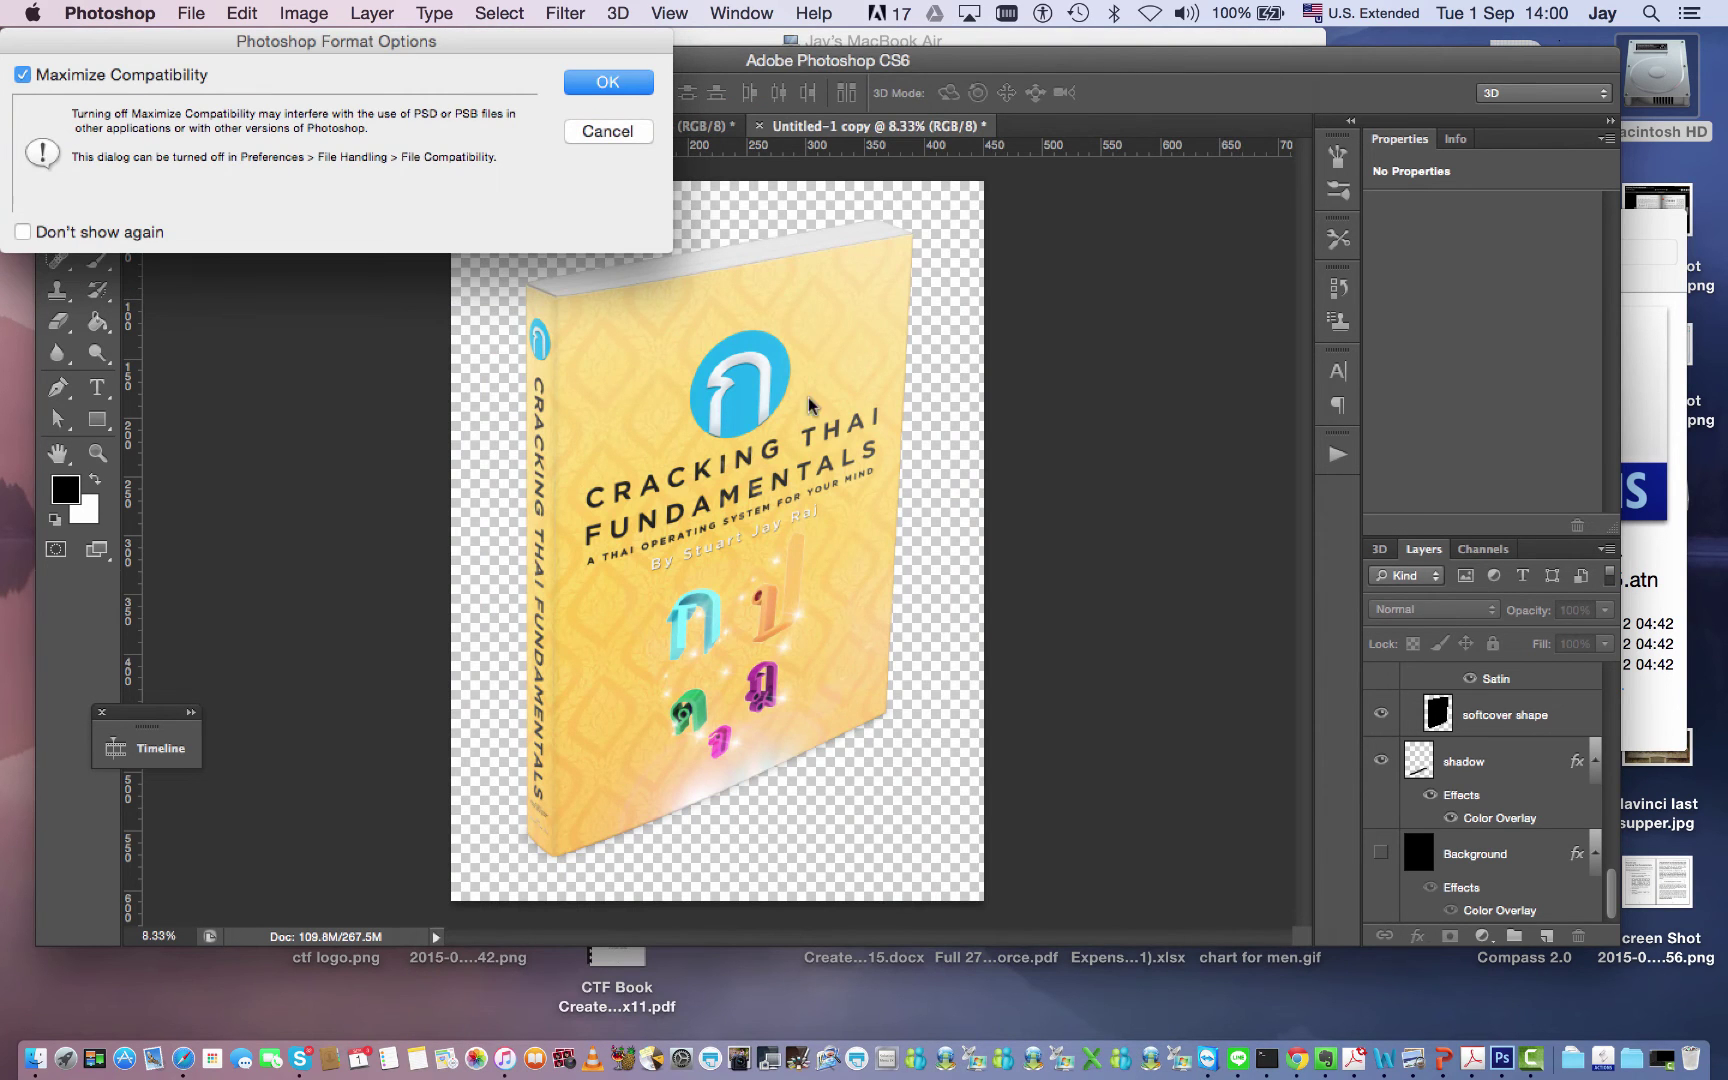
left_click(605, 84)
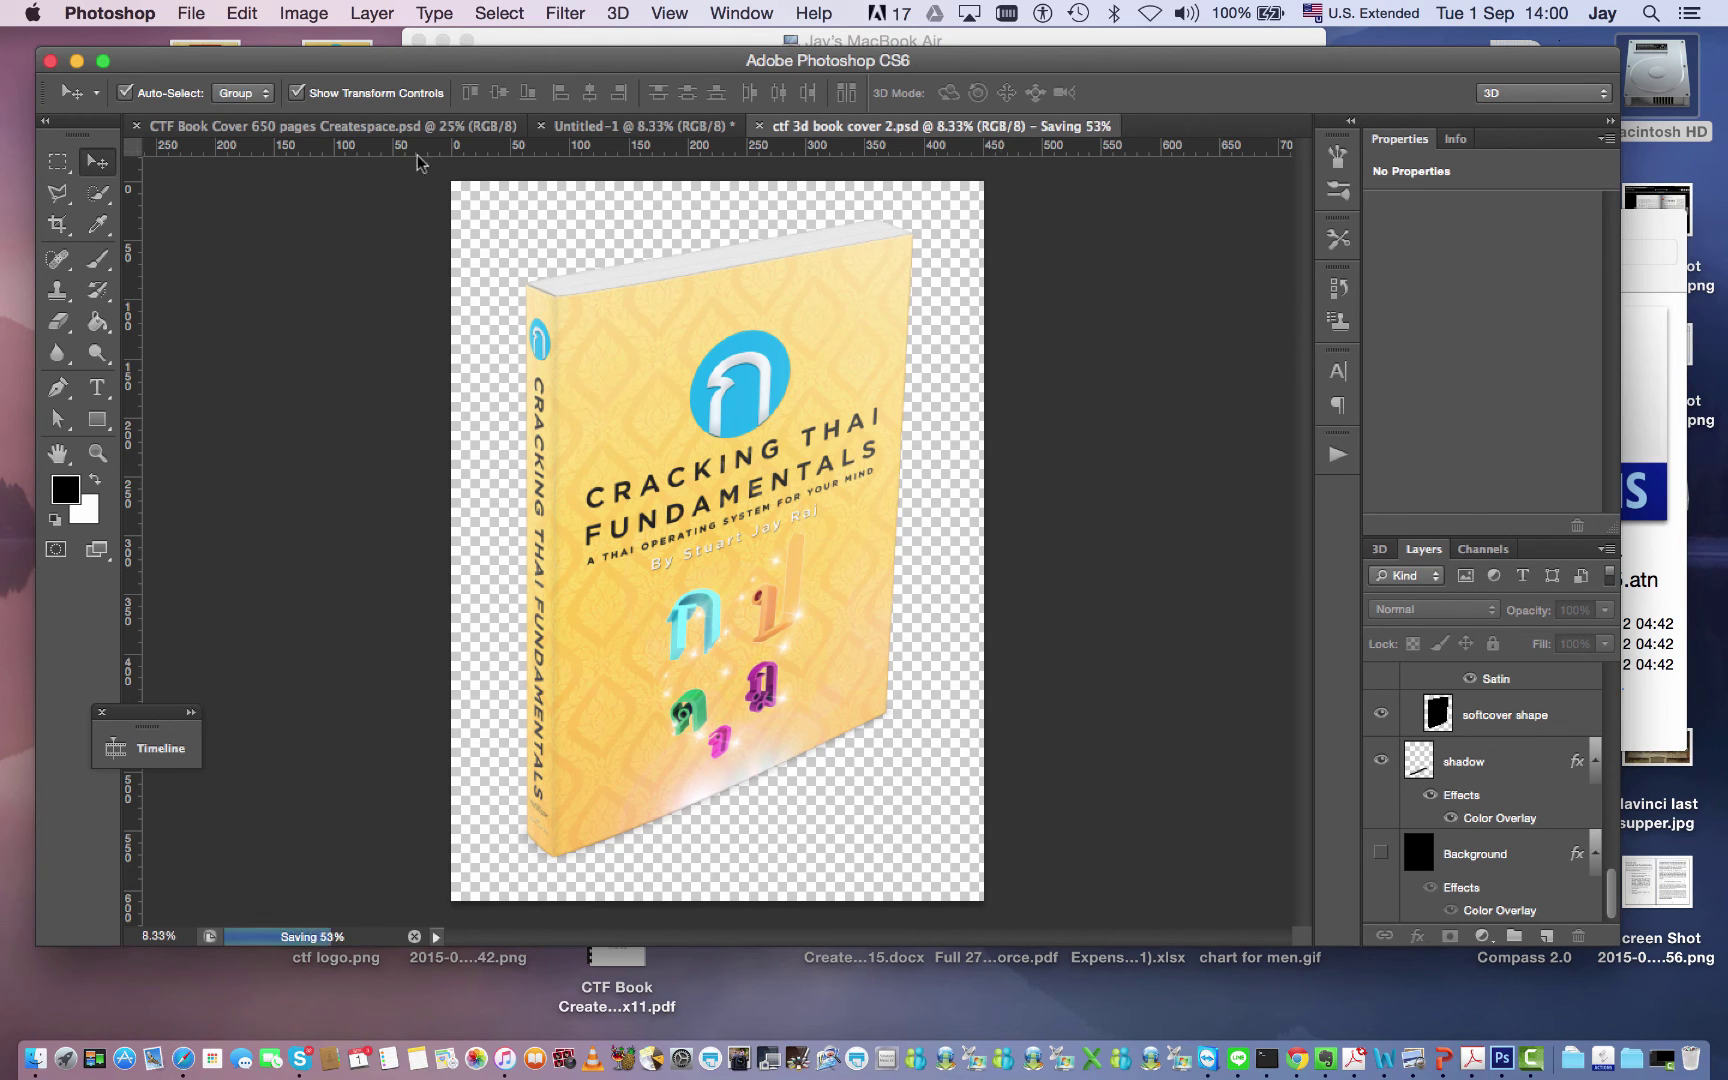
Step: Save a PNG copy 'ctf 3d book cover 2.png' with Smallest / Slow compression
left_click(190, 12)
left_click(240, 291)
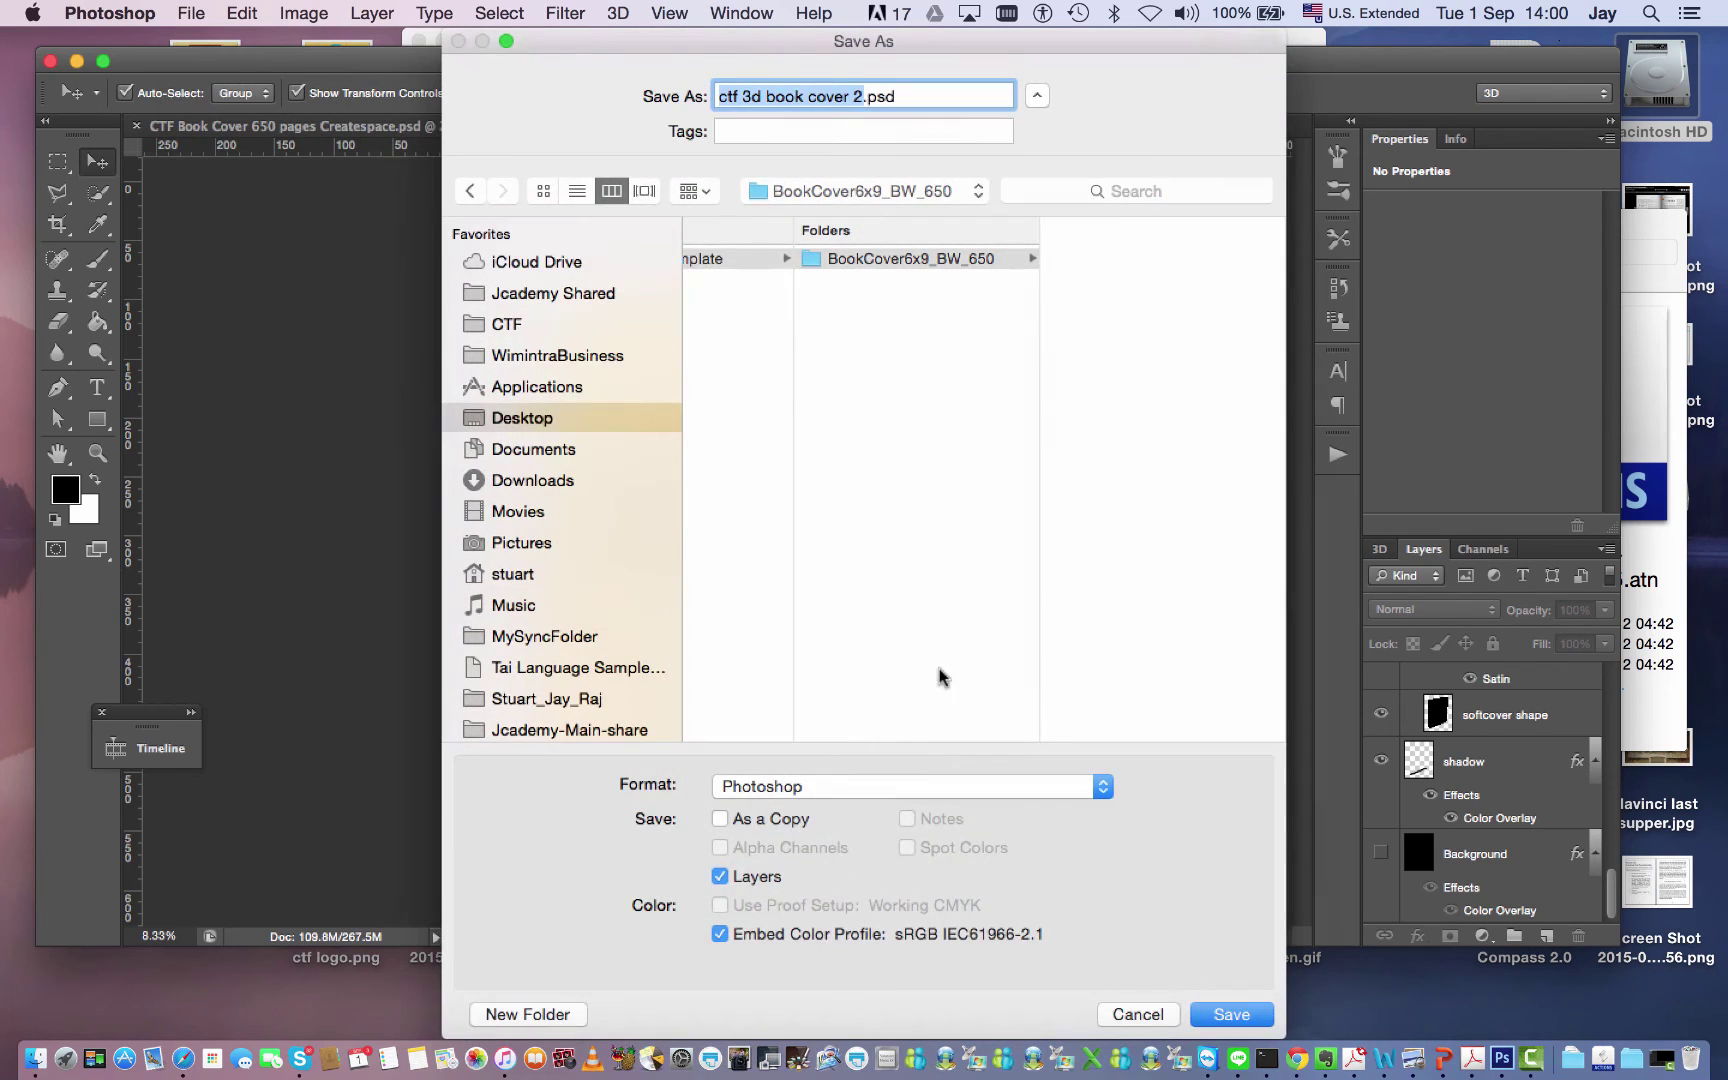
left_click(914, 785)
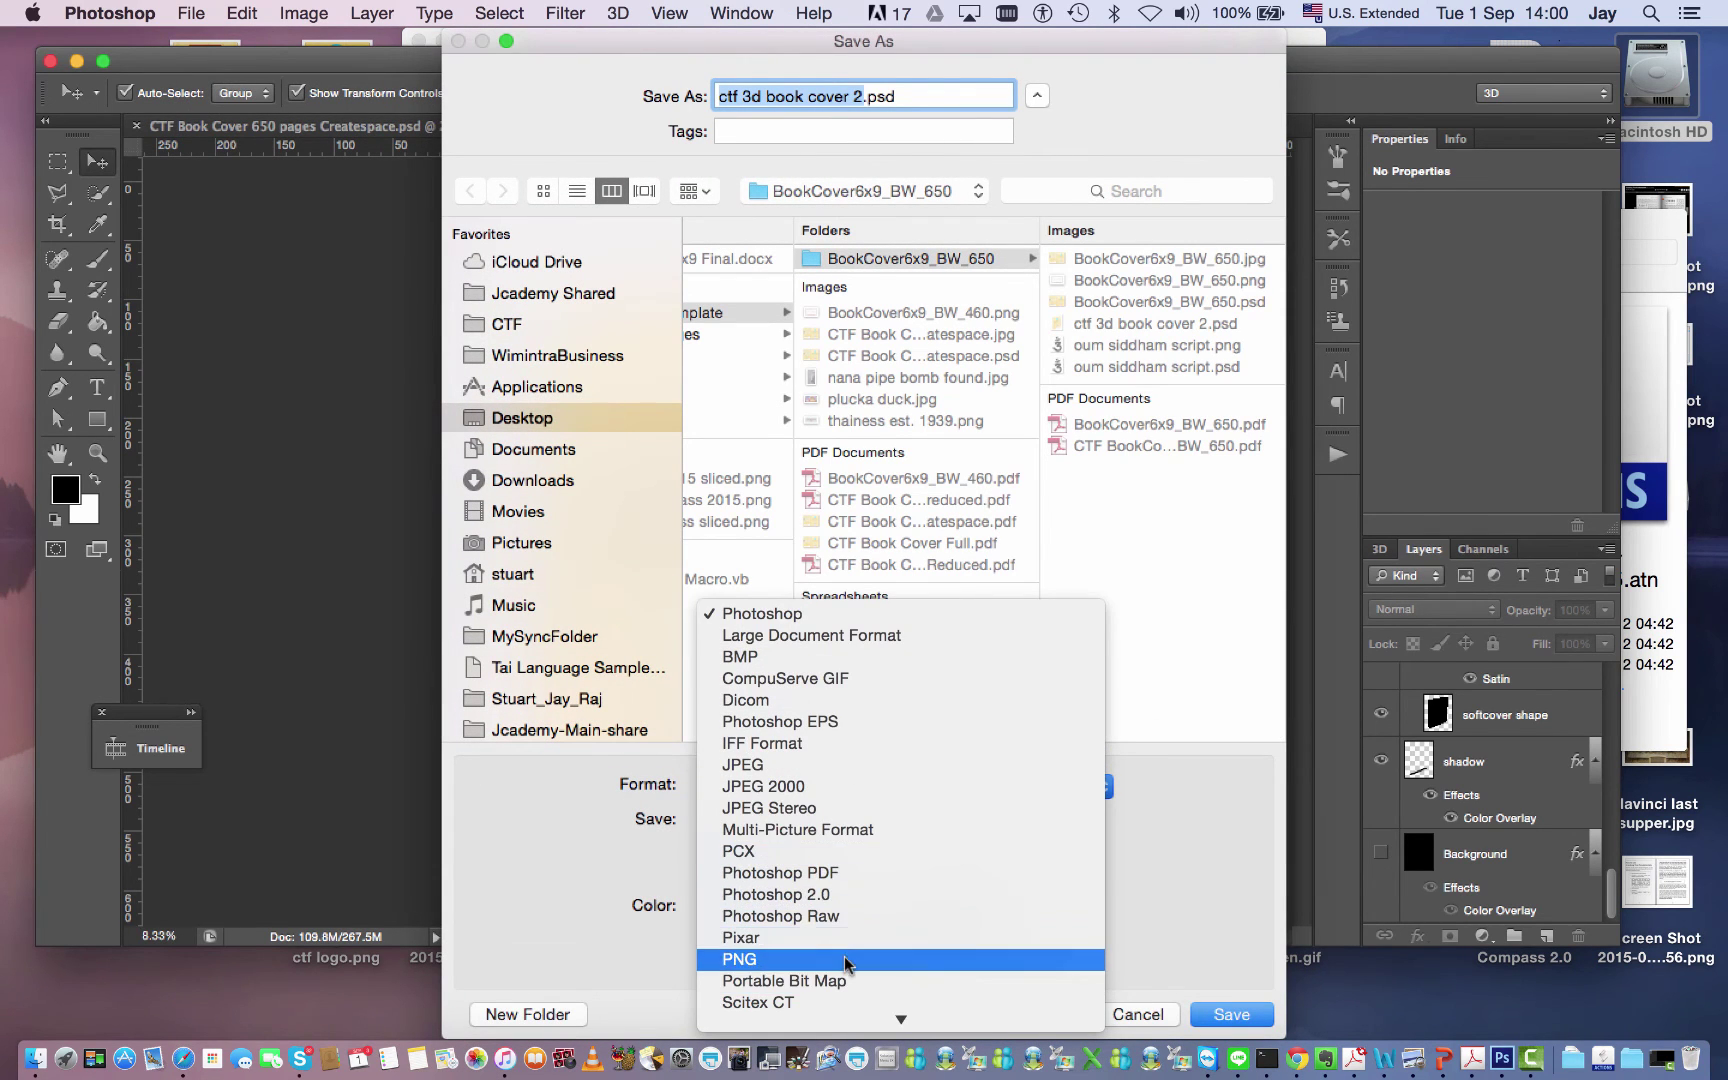
left_click(850, 959)
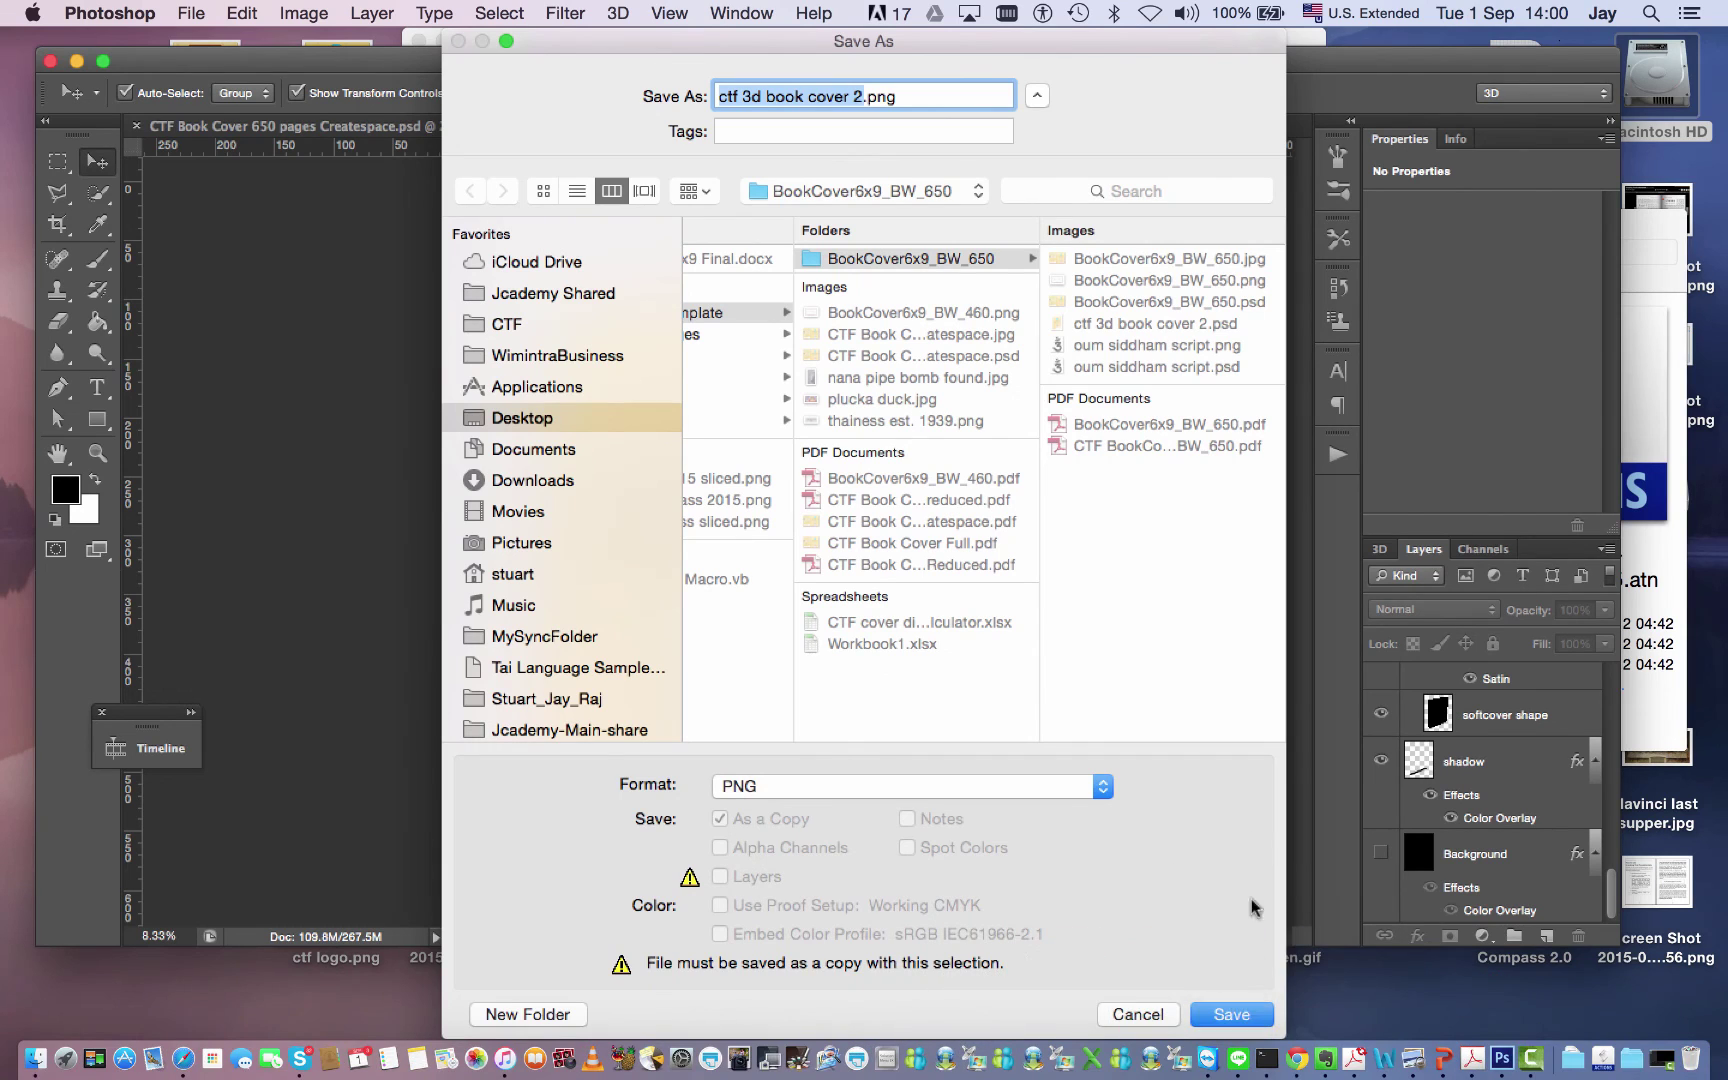
left_click(1230, 1014)
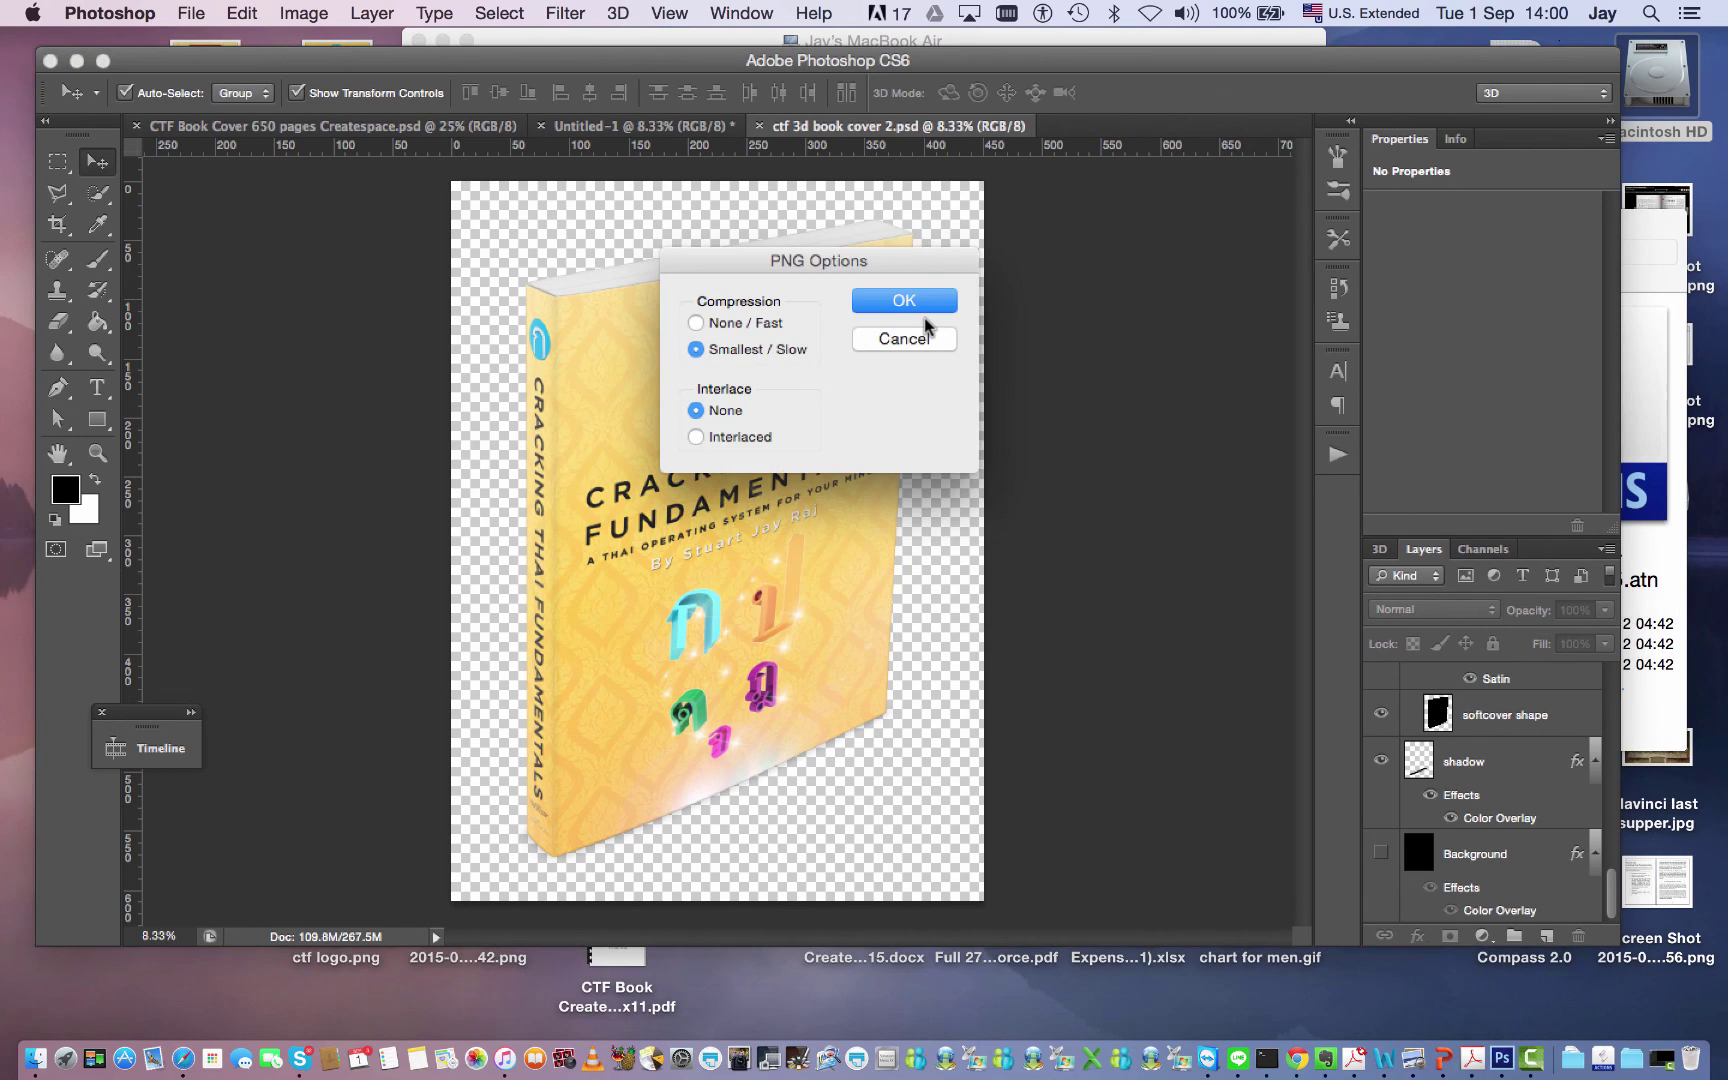
left_click(924, 301)
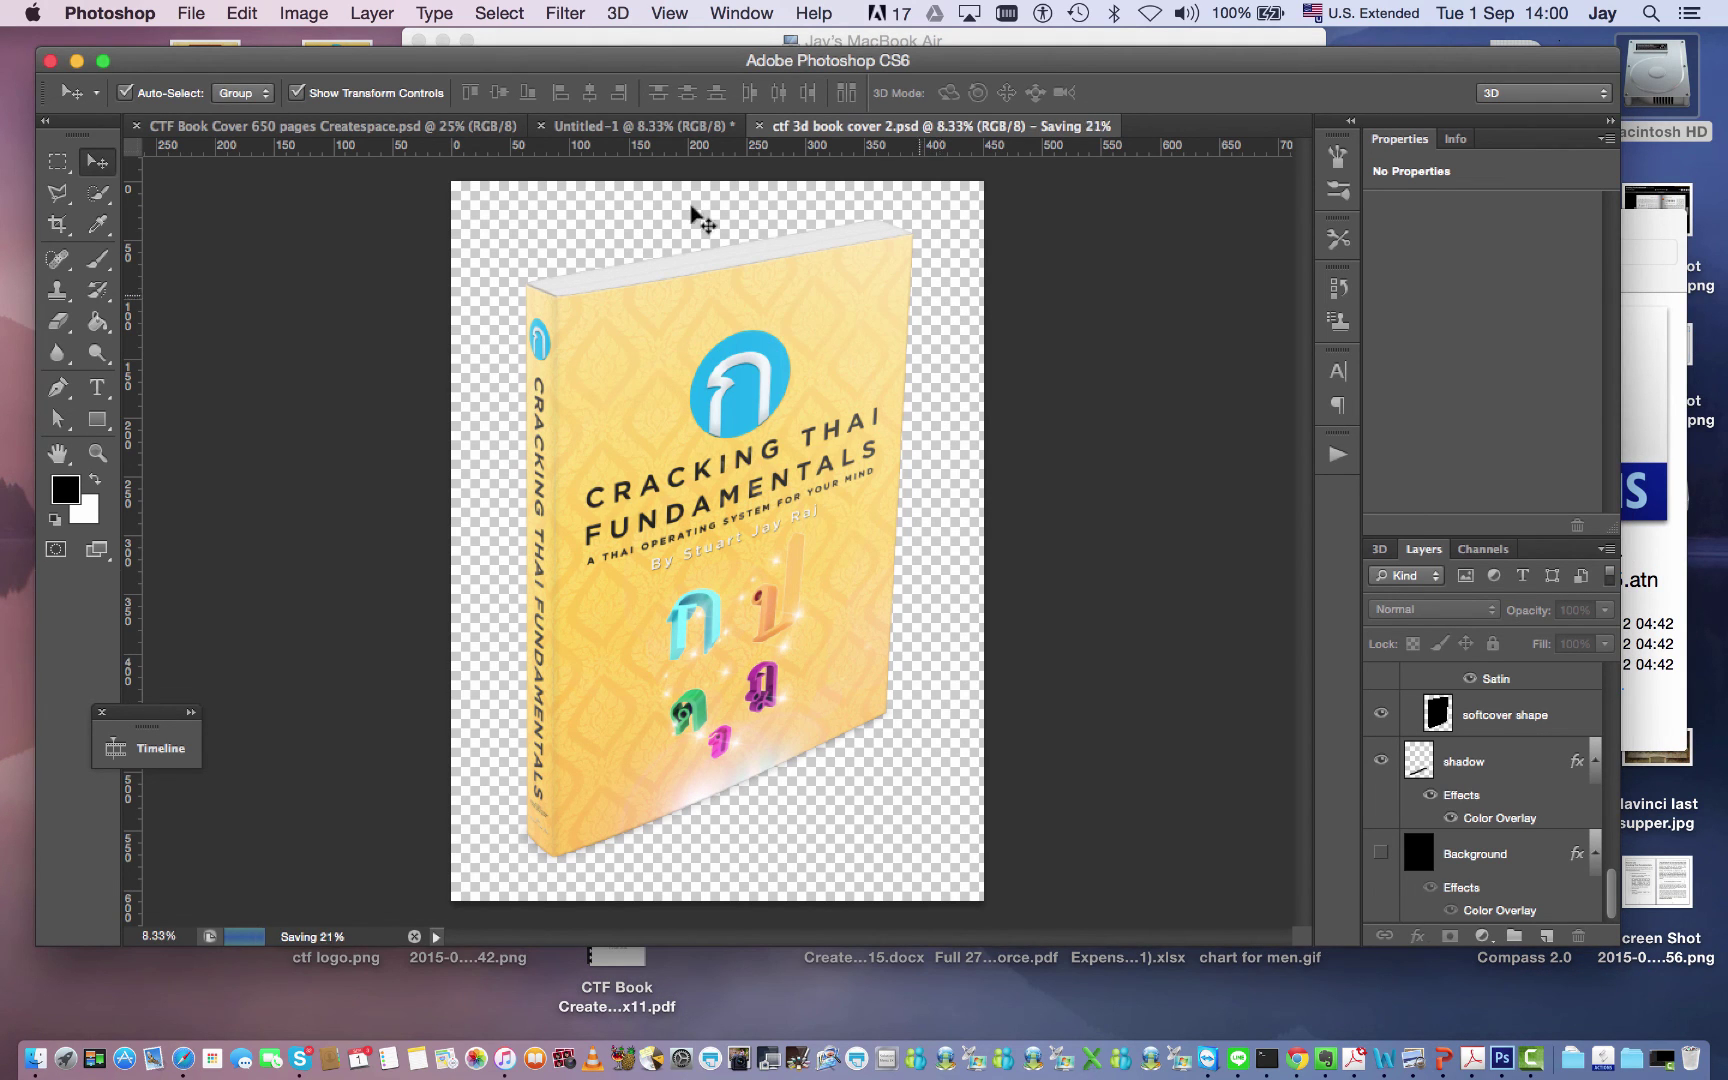
left_click(447, 127)
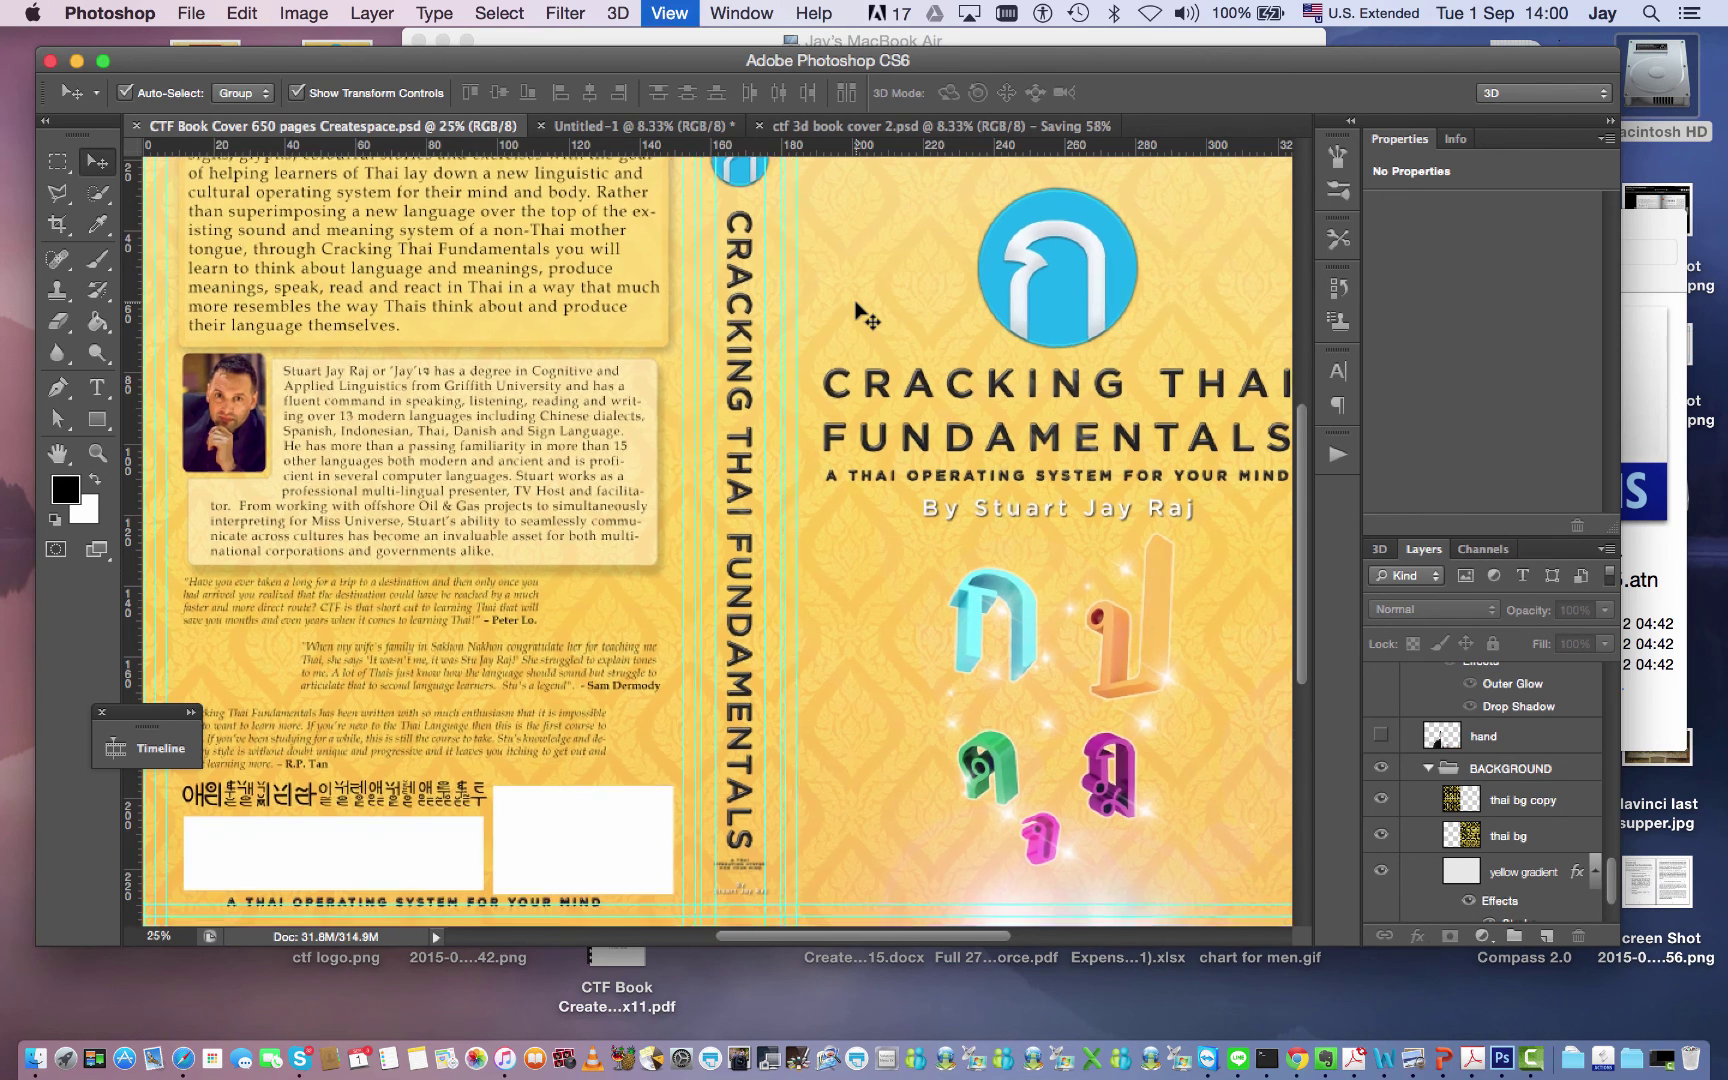
key("super+minus")
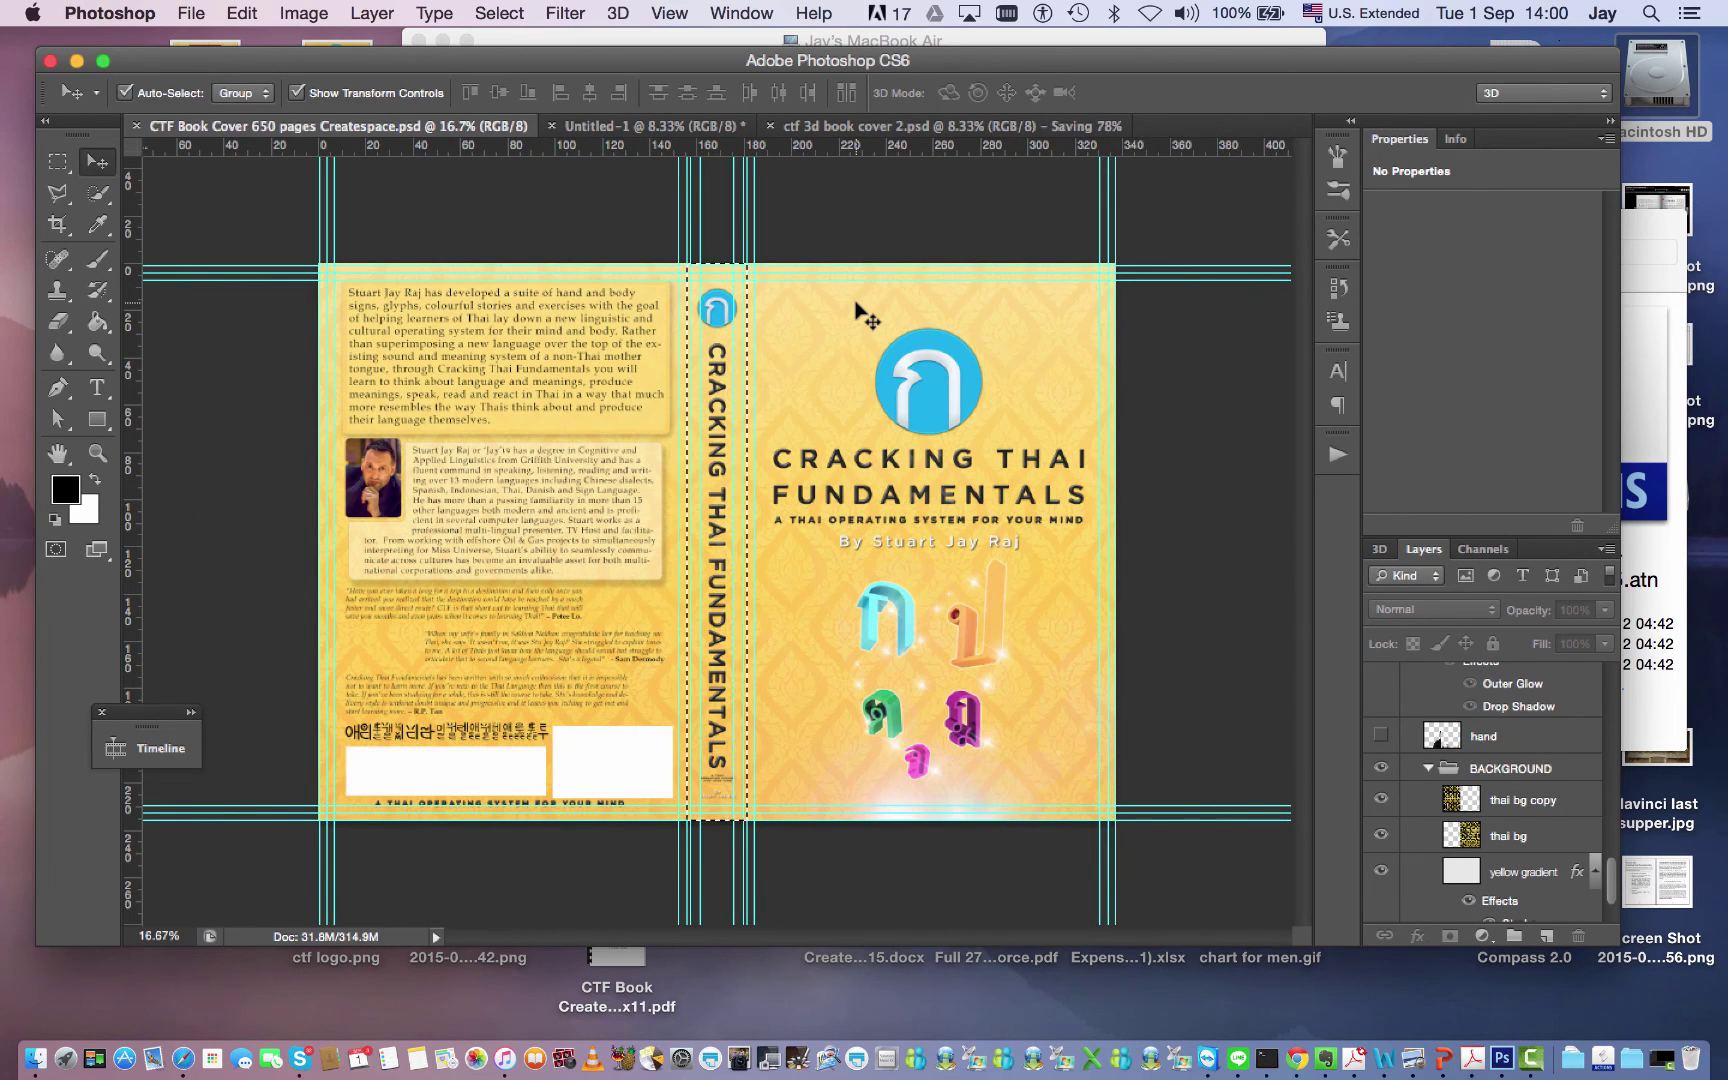
key("super+h")
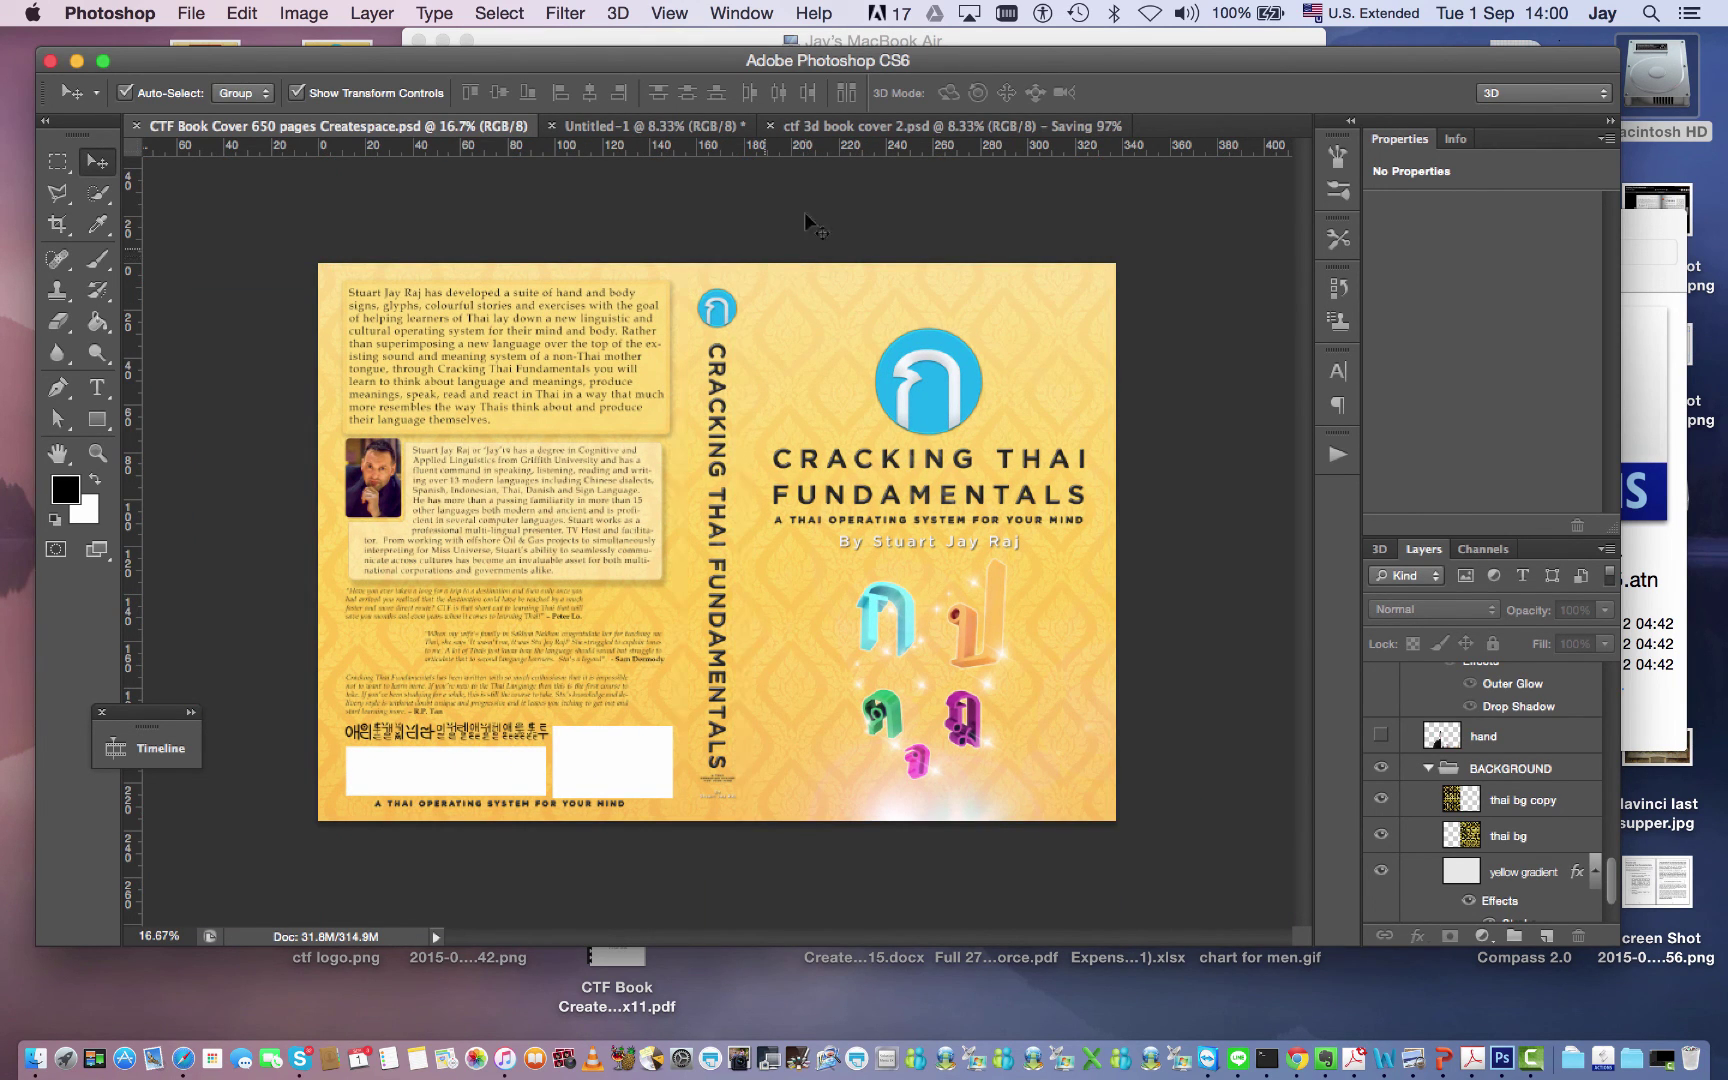
left_click(990, 126)
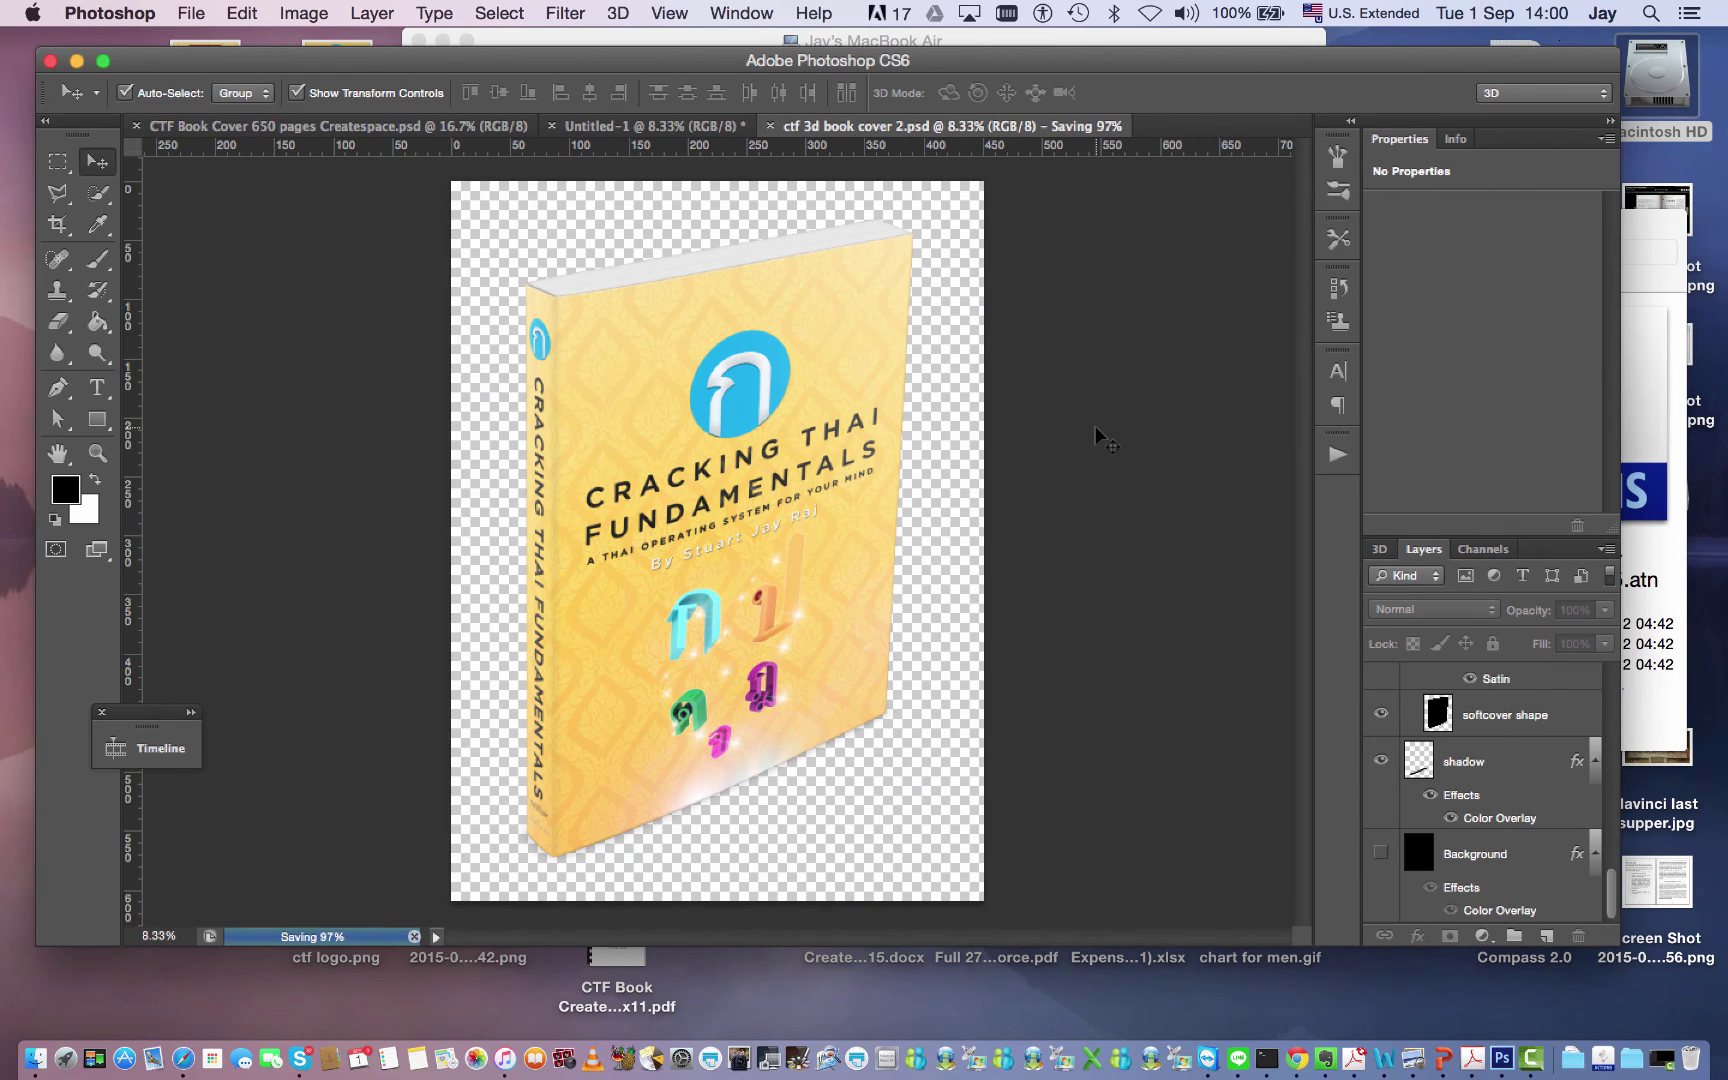